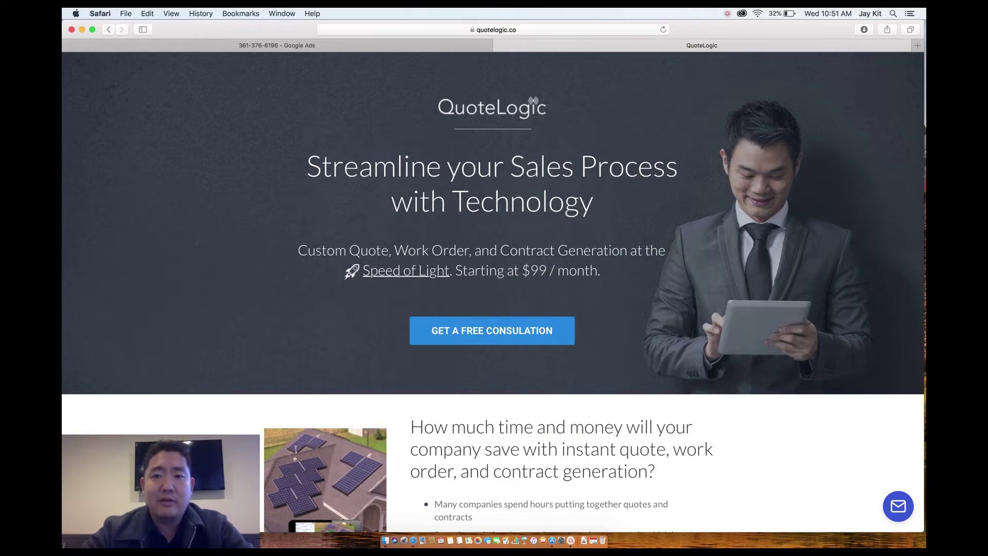
Step: Search Google for 'google keyword planner' and open the 'Keyword Research & Strategy with Keyword Planner' result
scroll(689, 454, down, 12)
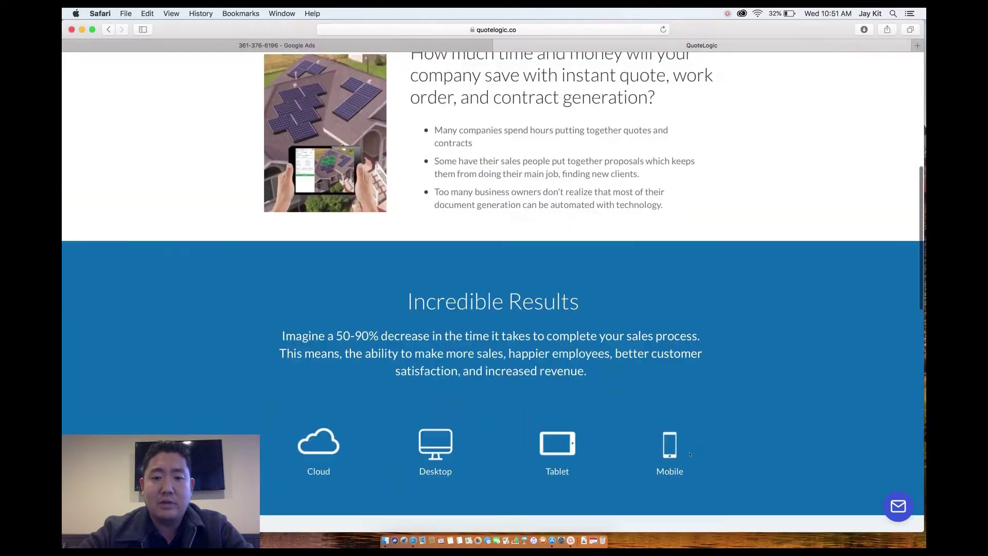
scroll(690, 454, down, 10)
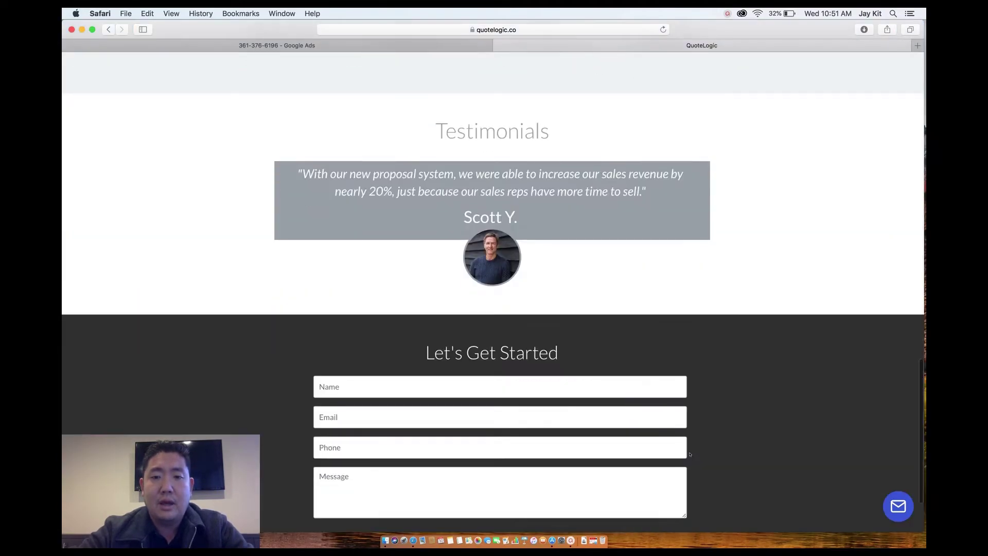
scroll(689, 454, up, 20)
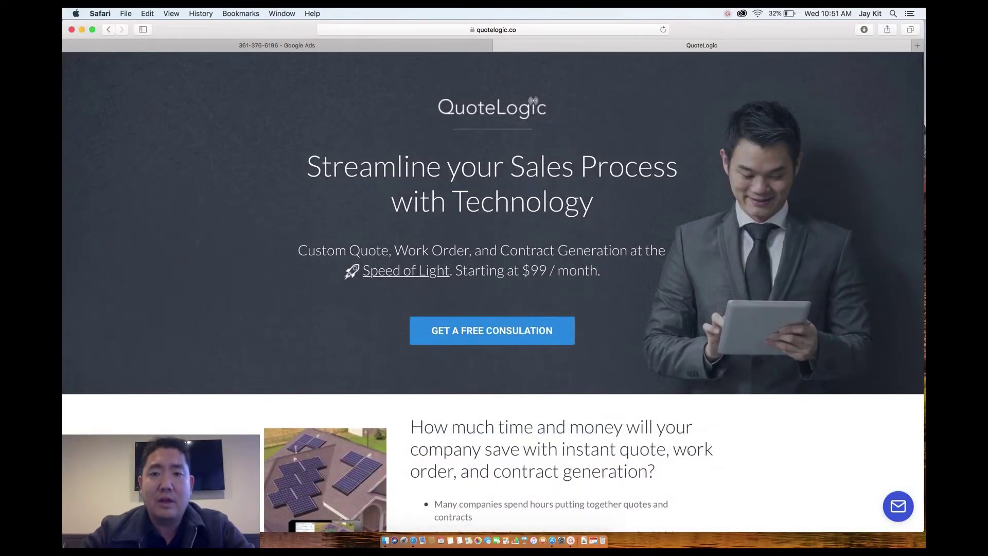
scroll(568, 62, down, 2)
scroll(568, 61, up, 2)
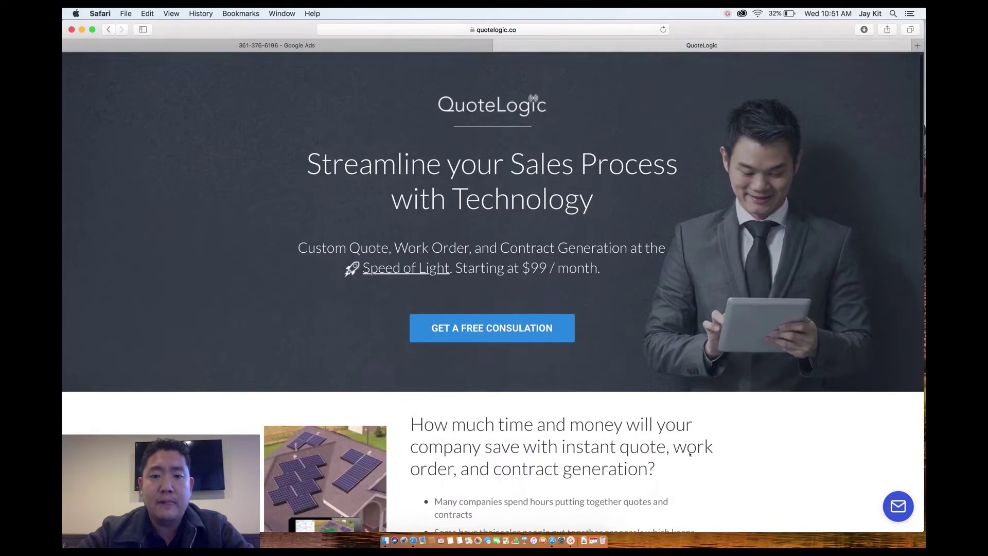
click(547, 30)
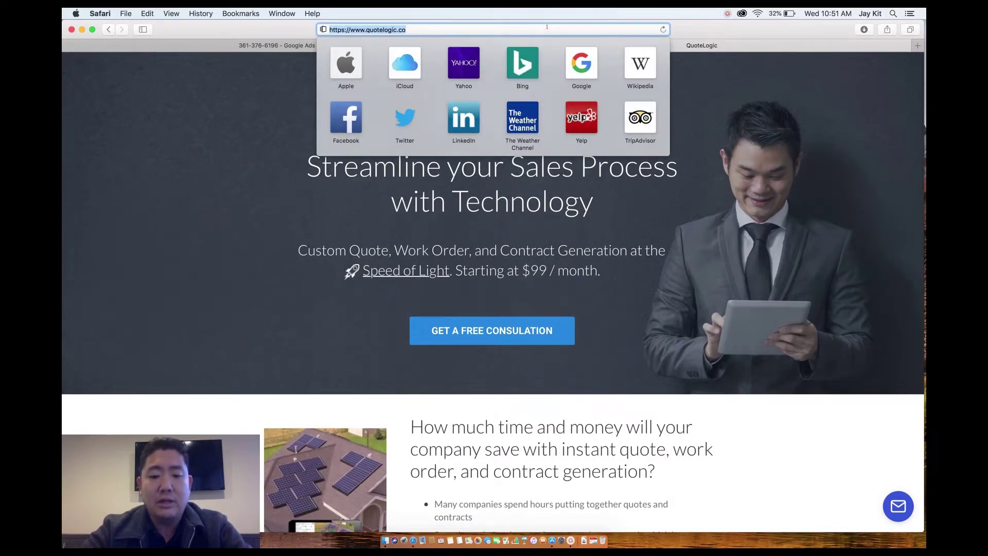
text(google)
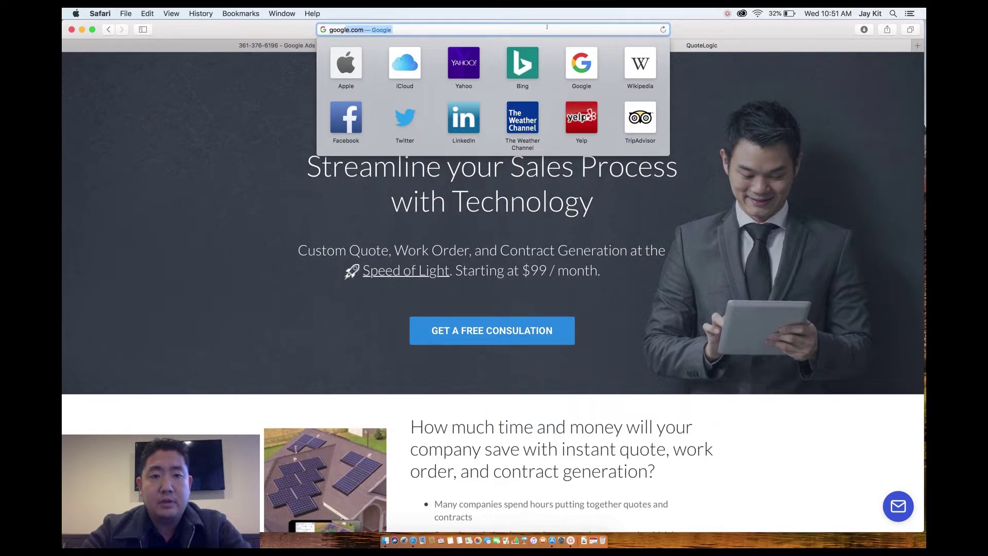
text( ke)
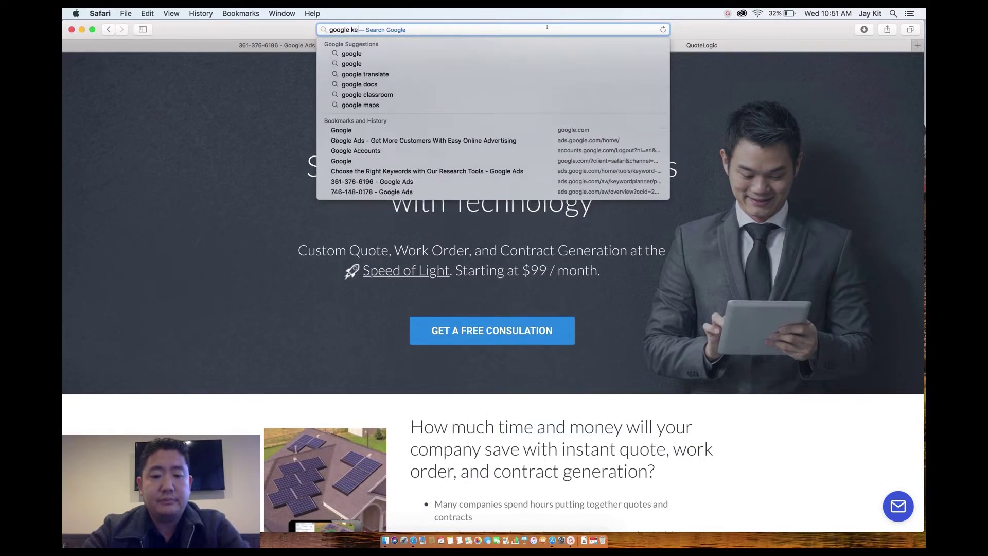
text(yword planner)
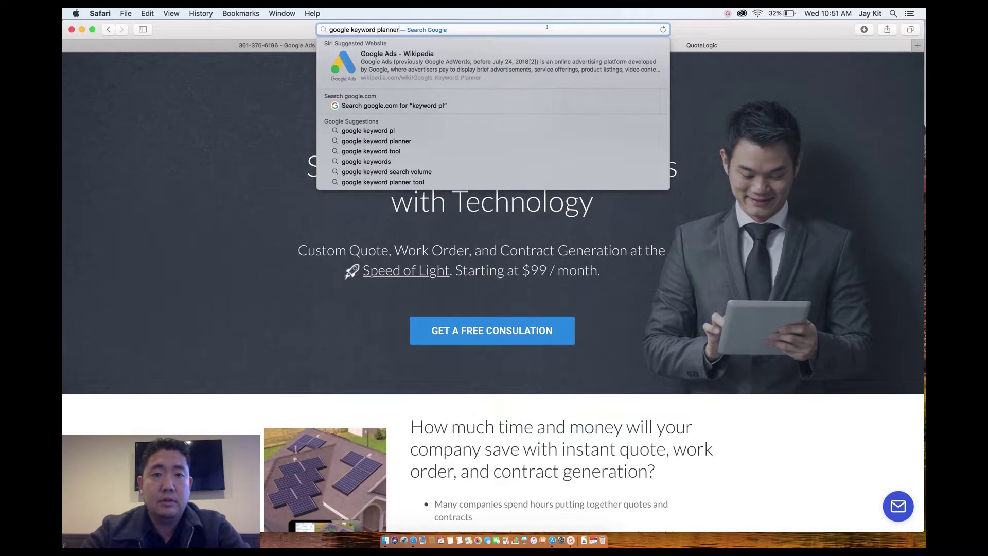
key(Return)
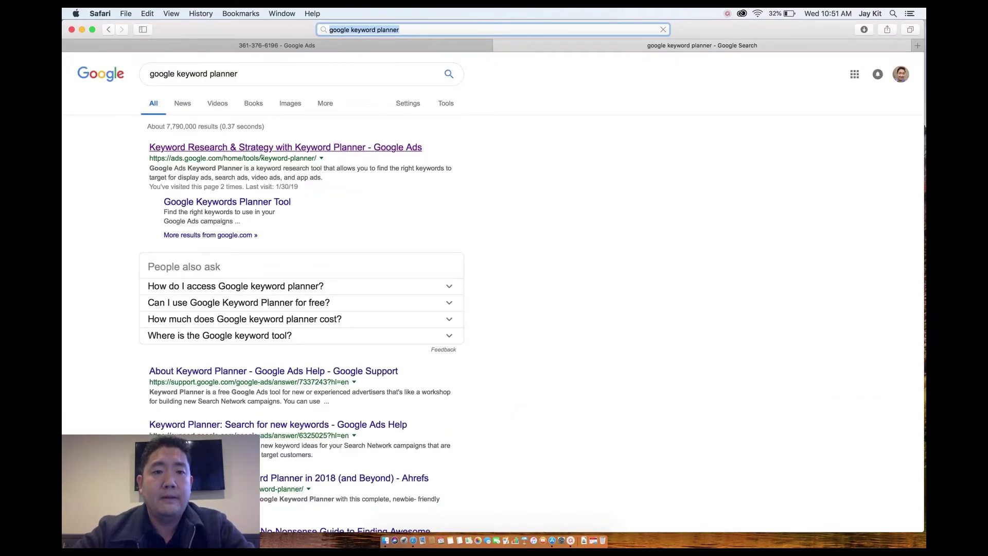
click(259, 148)
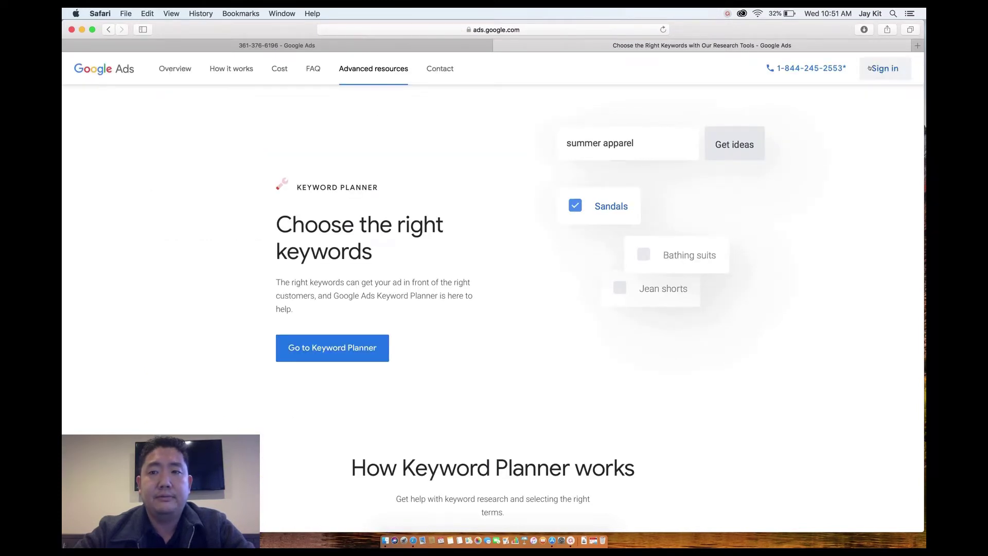
Step: In Keyword Planner's Find new keywords, enter the seeds 'proposal software' and 'proposal generator'
click(875, 68)
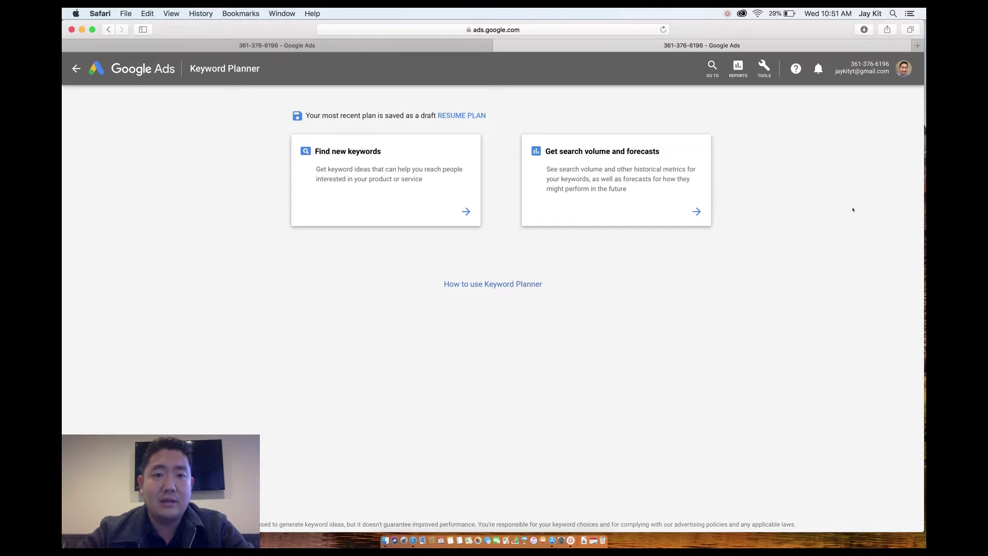
click(350, 153)
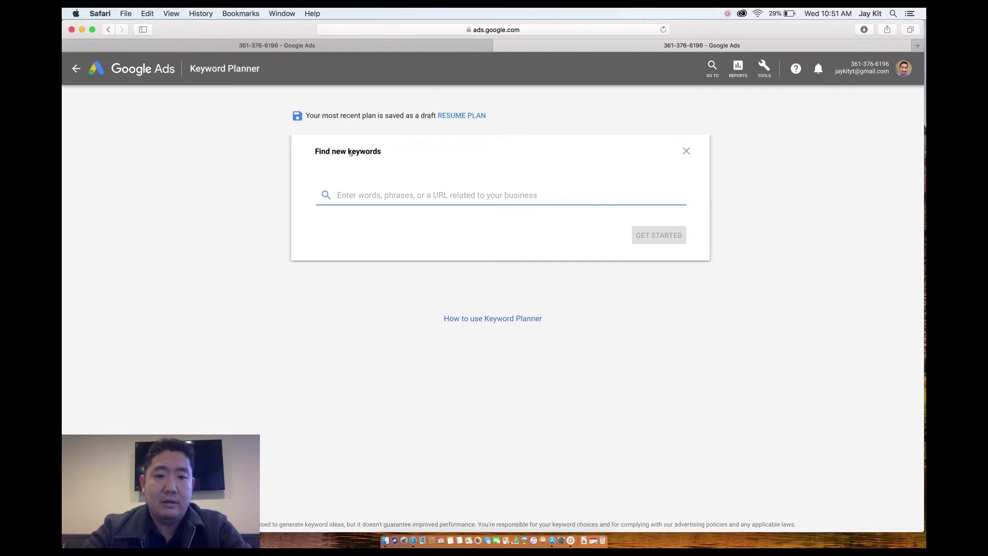
text(propos)
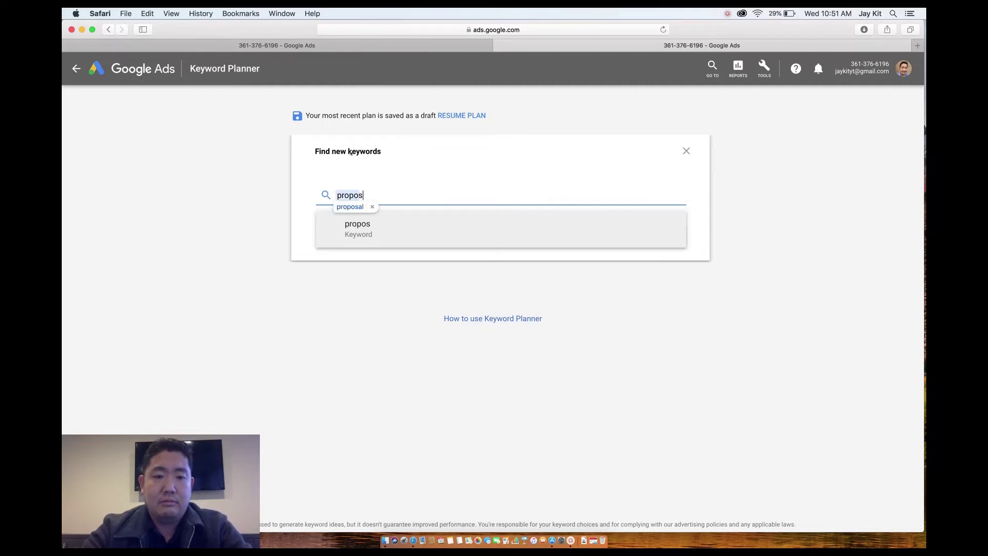
text(al software)
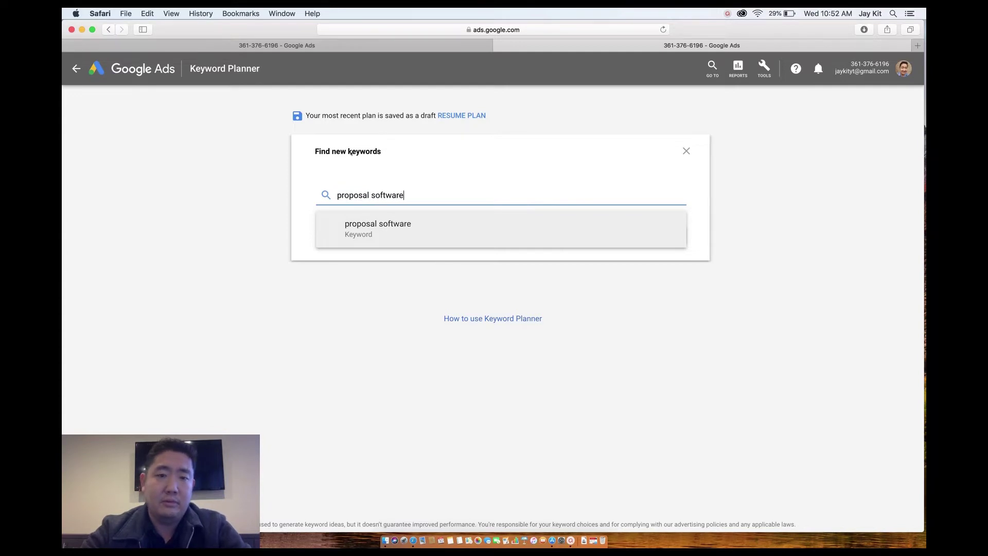
key(Return)
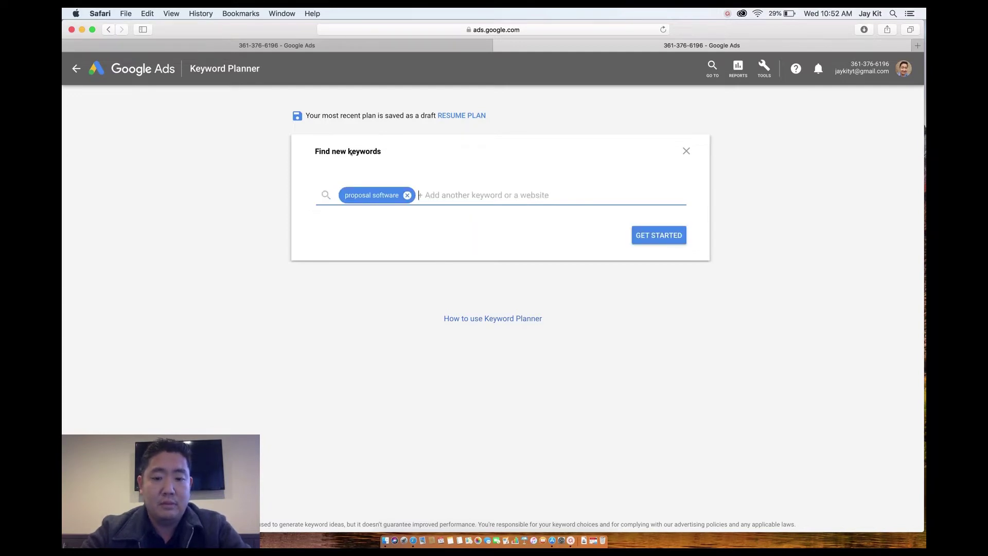
text(prop)
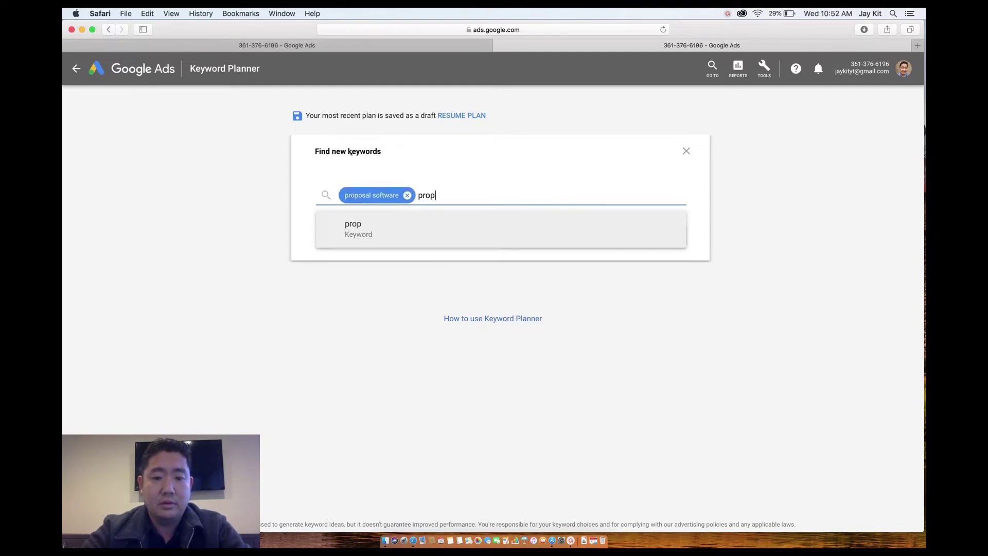
text(osal ge)
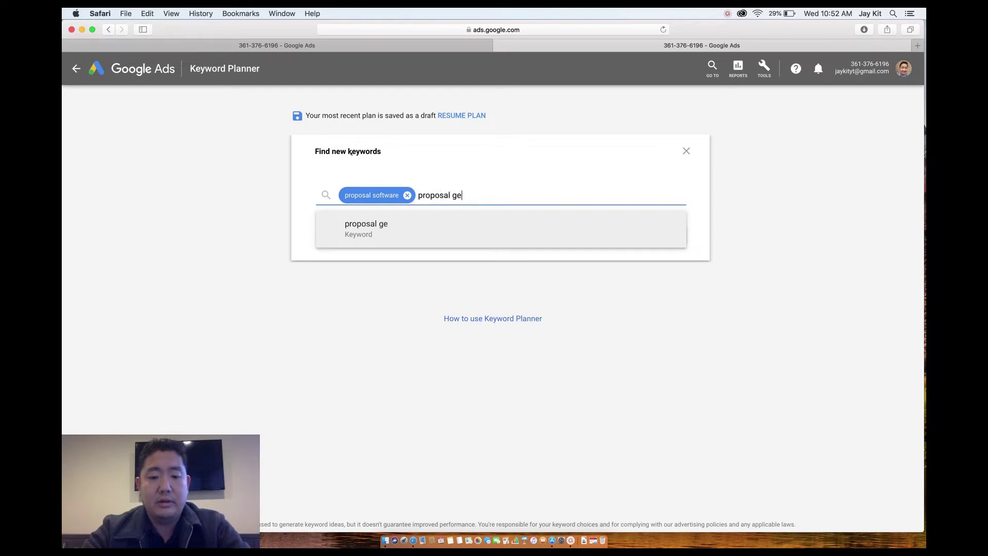
text(nerator)
key(Return)
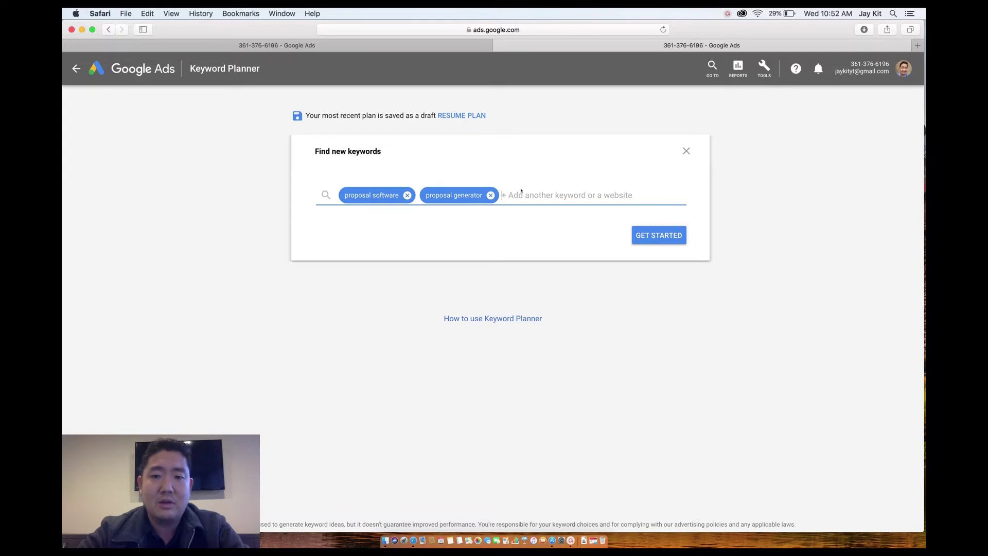
Step: Generate the 116 keyword ideas, dismiss the tip, and open the plan's Corona, California location setting
click(648, 235)
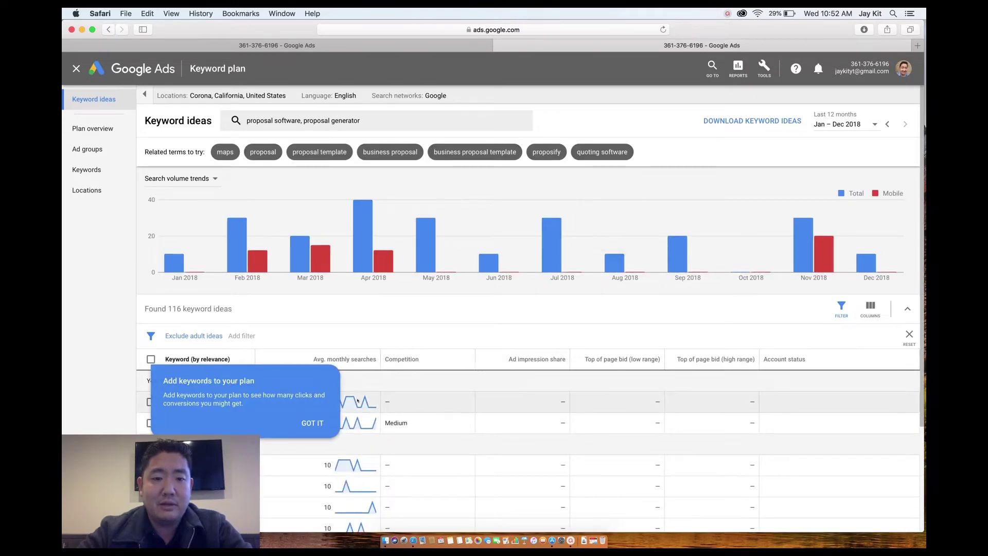
scroll(355, 404, down, 5)
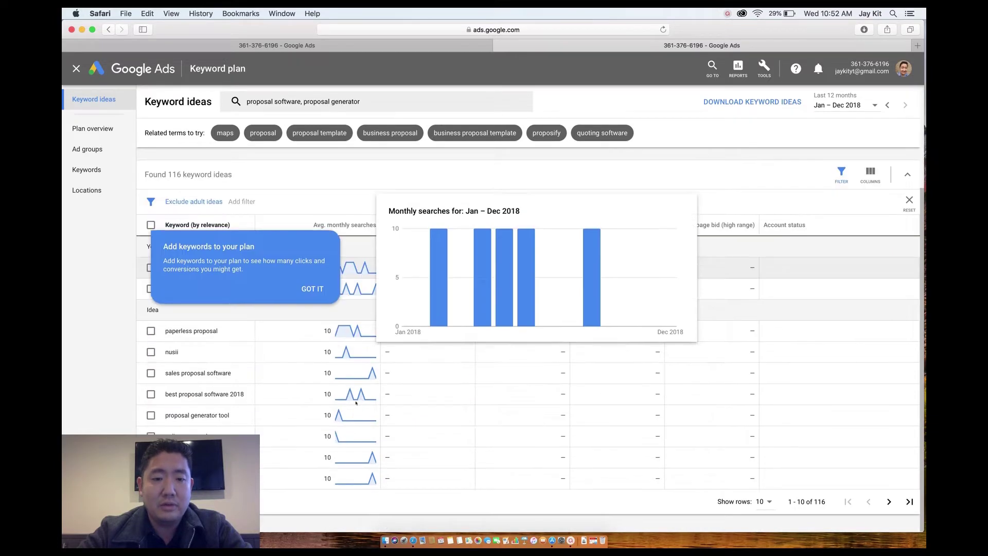
click(314, 289)
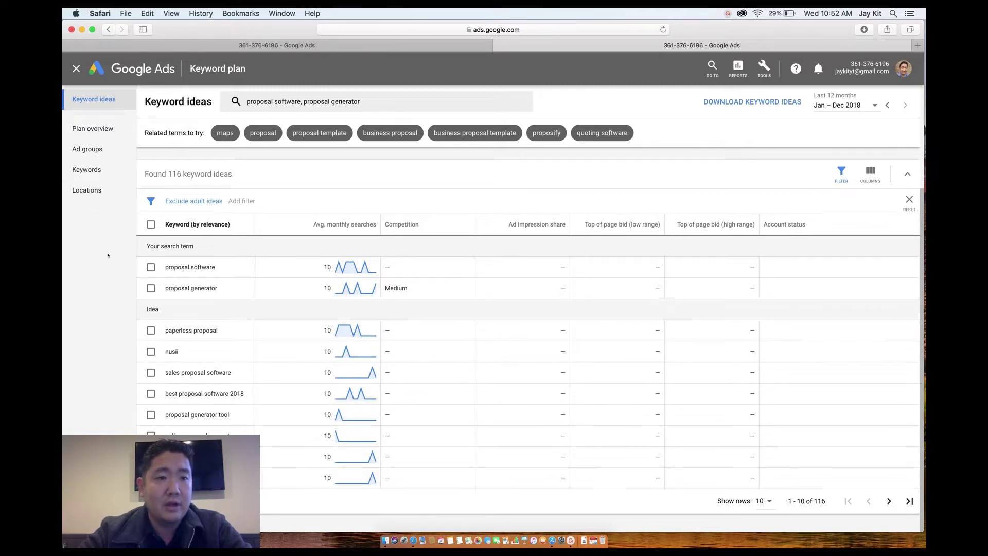
click(98, 195)
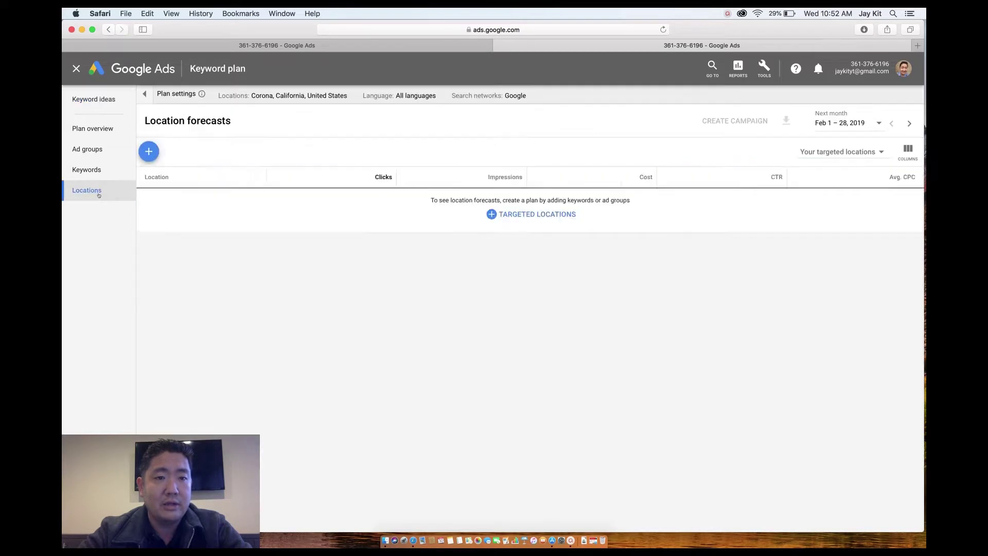
click(263, 99)
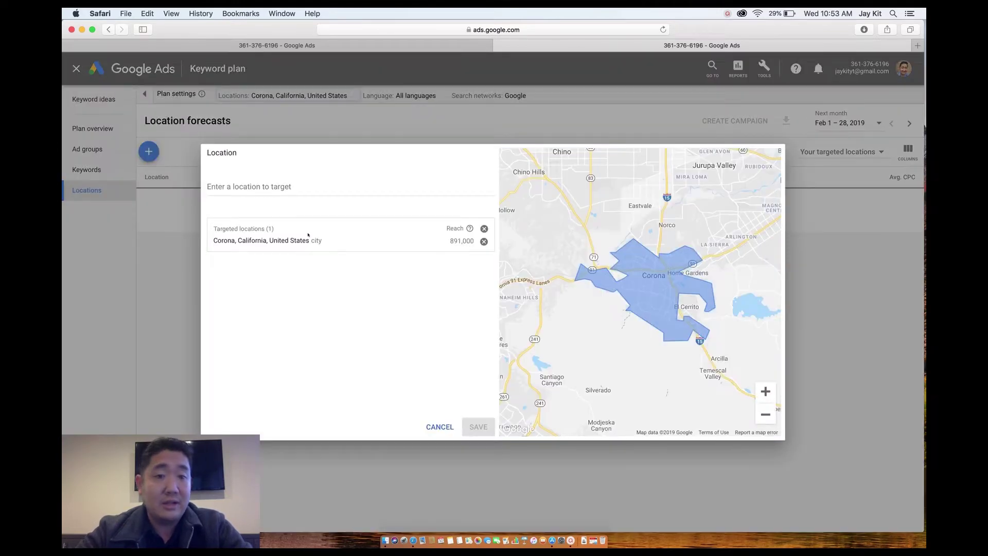
Step: Replace the Corona, California target with California, United States and save the plan's location
click(279, 187)
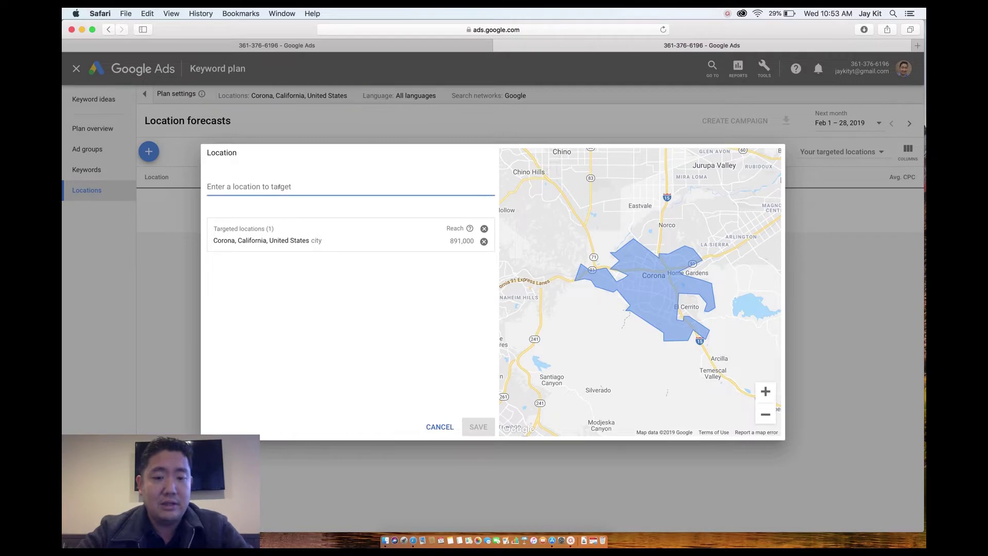
text(coal)
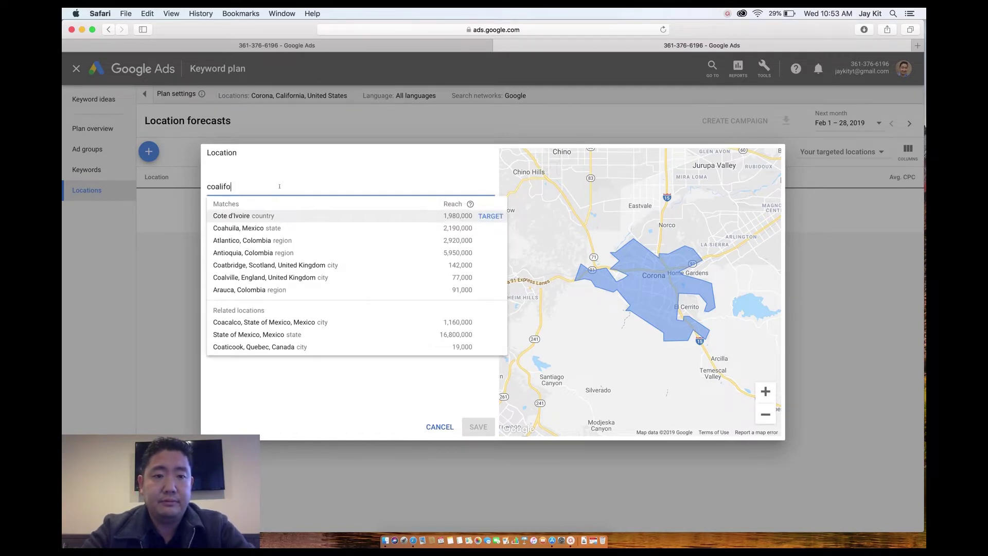
text(ifo)
key(BackSpace)
key(BackSpace)
key(BackSpace)
key(BackSpace)
key(BackSpace)
key(BackSpace)
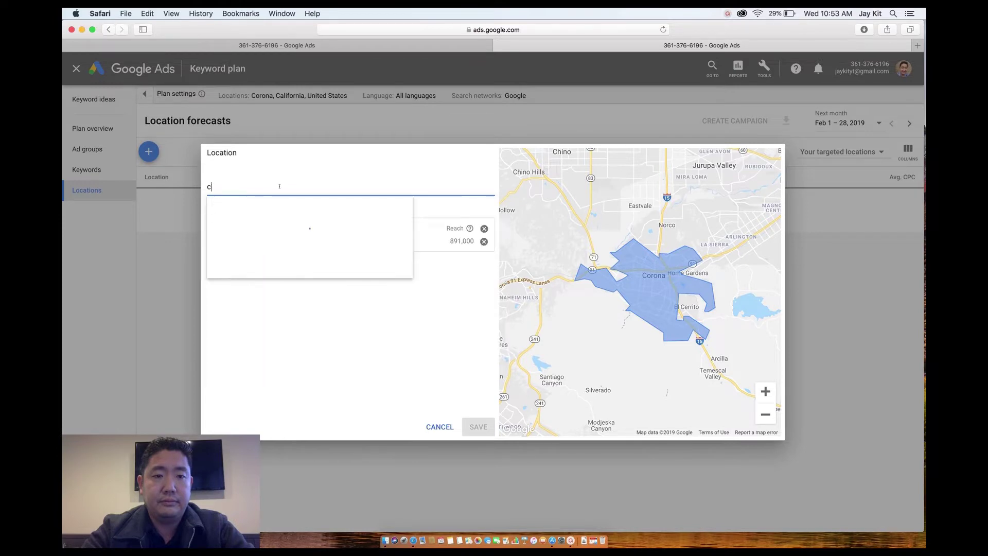
text(cal)
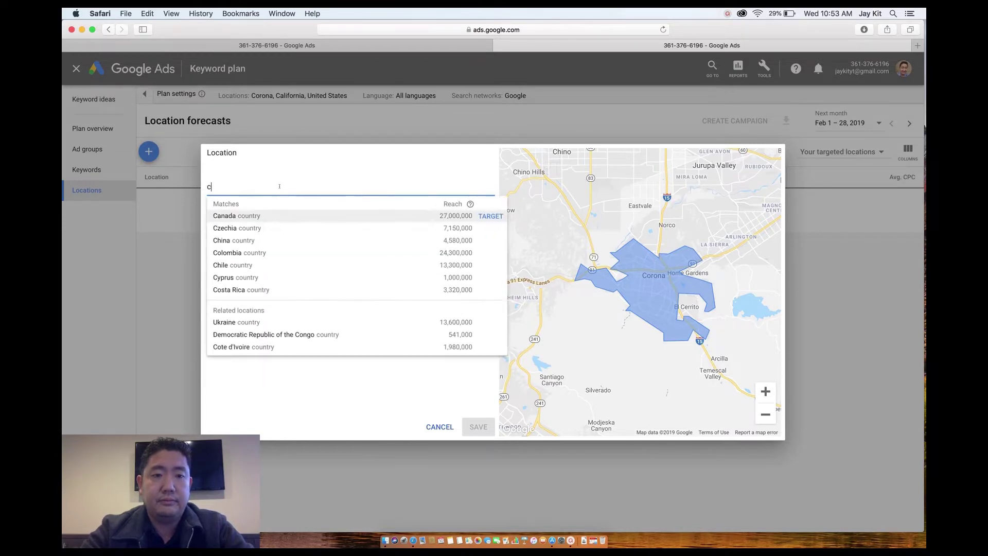
text(i)
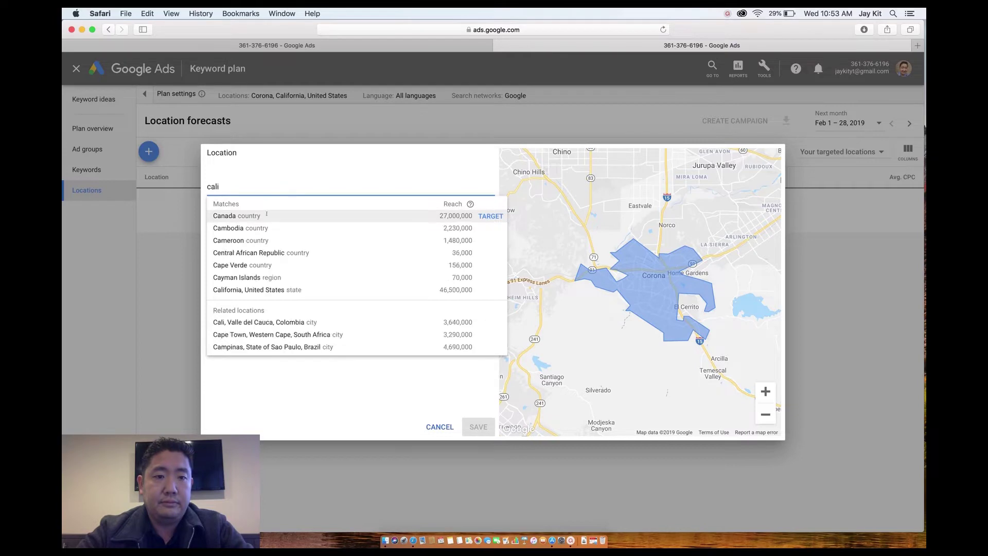
click(251, 209)
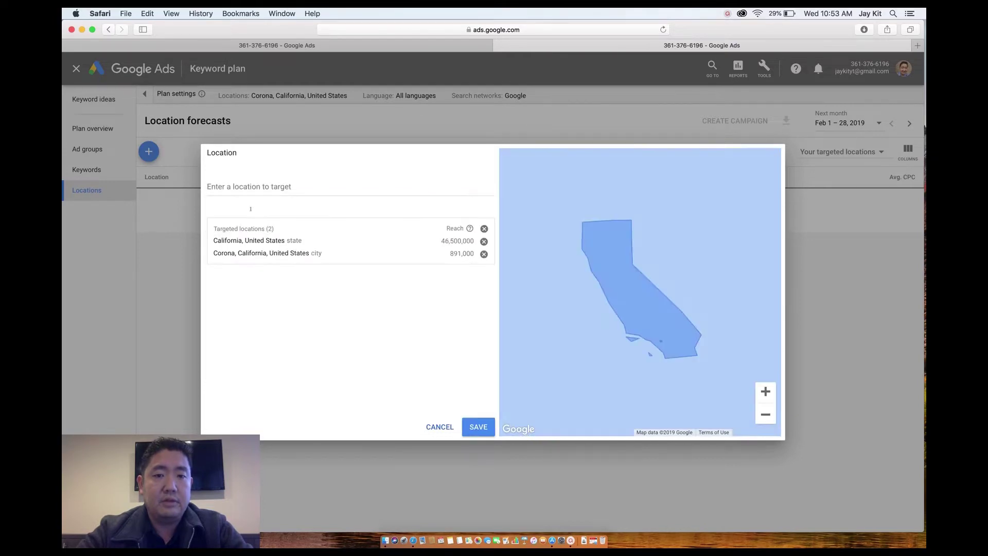
click(484, 254)
click(478, 426)
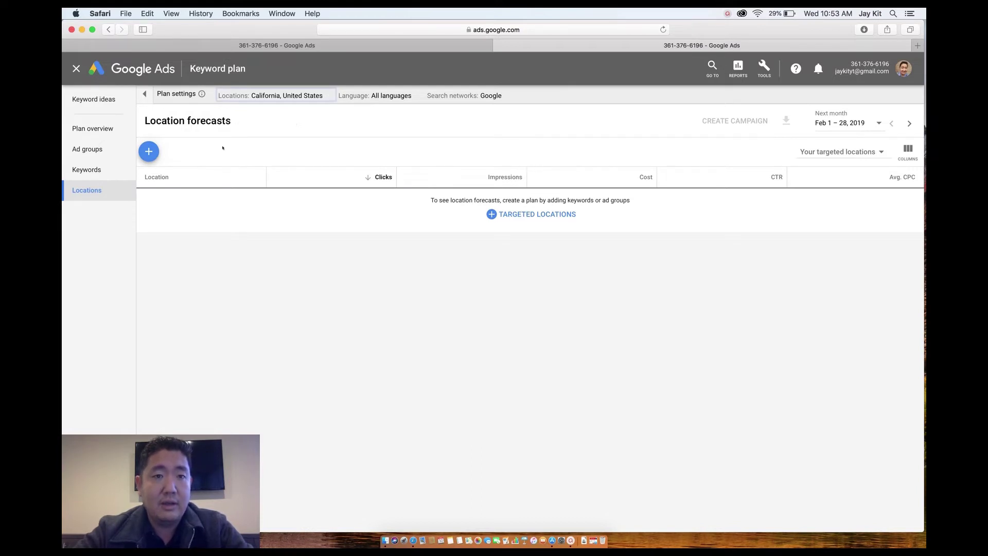
click(103, 99)
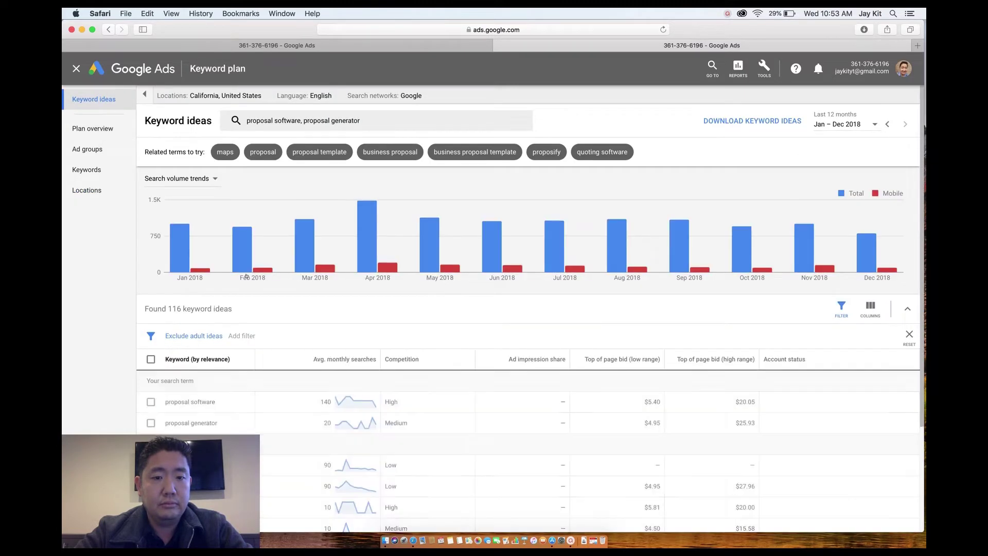
Step: Tick the proposal software, proposal generator and paperless proposal keyword ideas
scroll(281, 385, down, 2)
scroll(281, 384, down, 2)
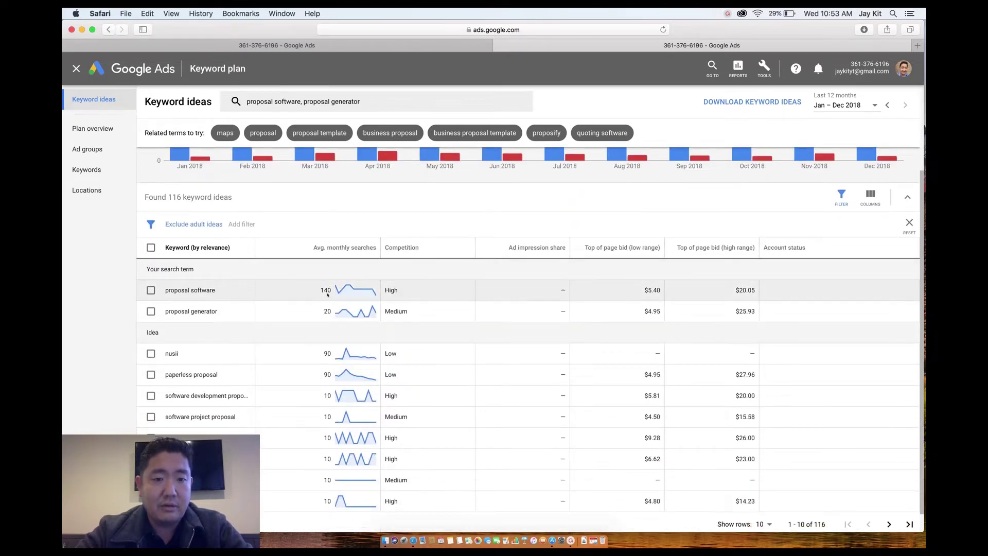
scroll(304, 314, down, 1)
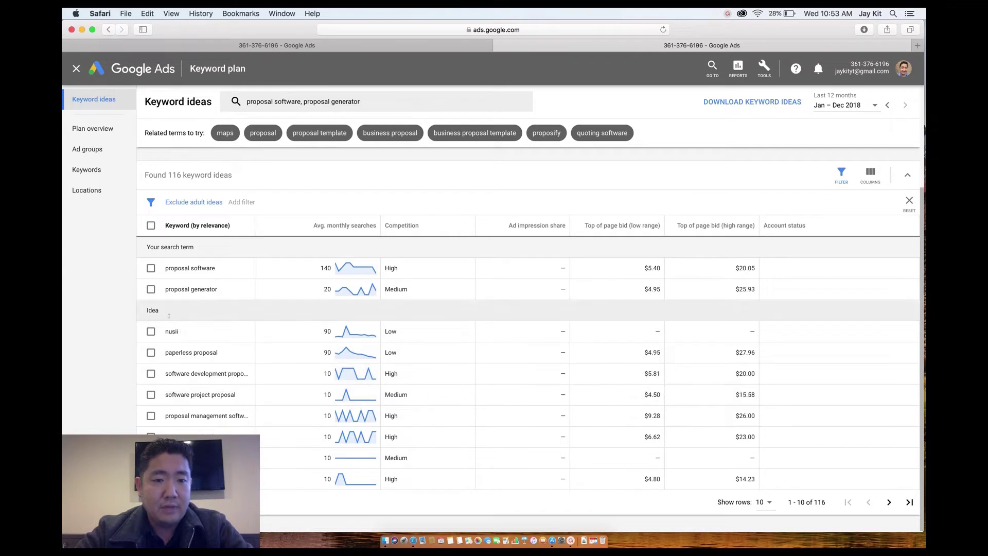
click(151, 268)
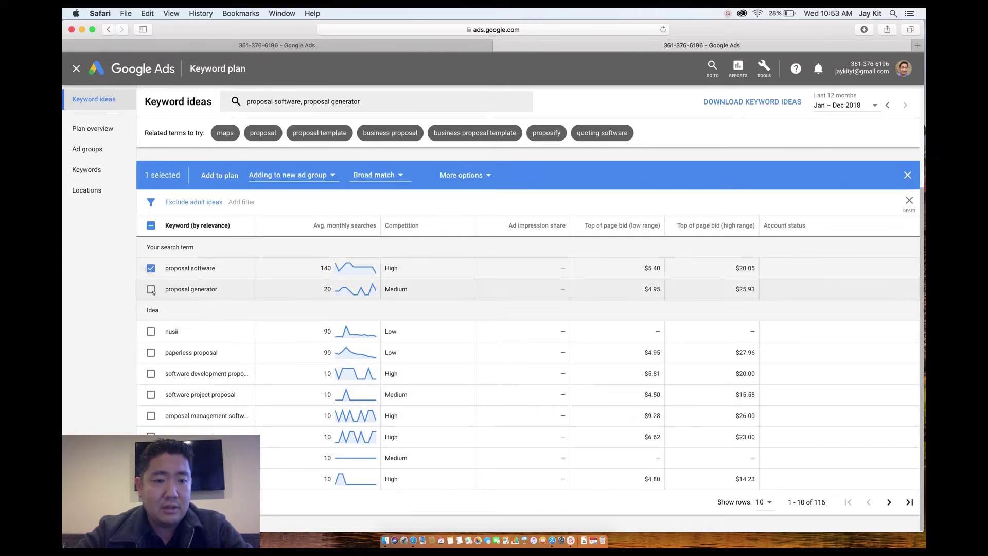
click(150, 290)
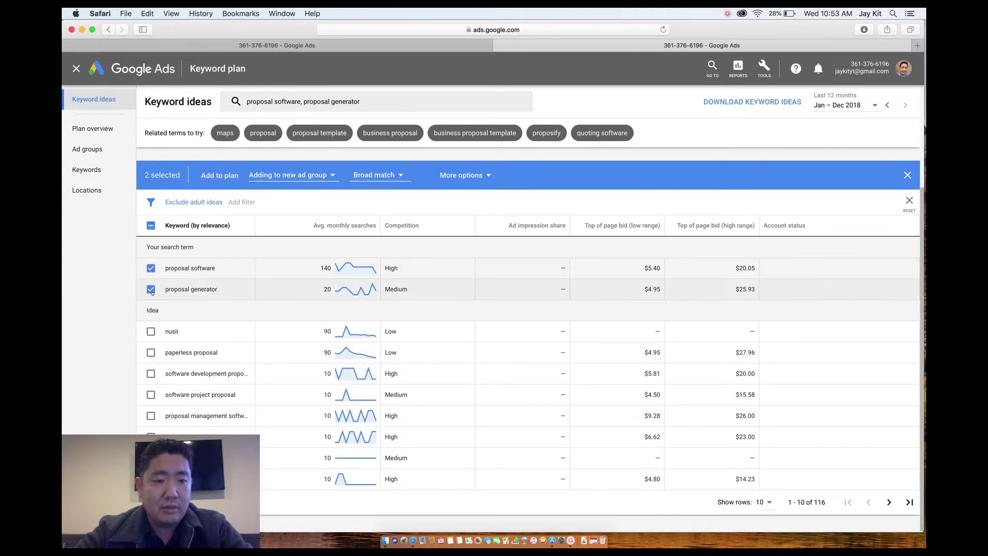
click(151, 354)
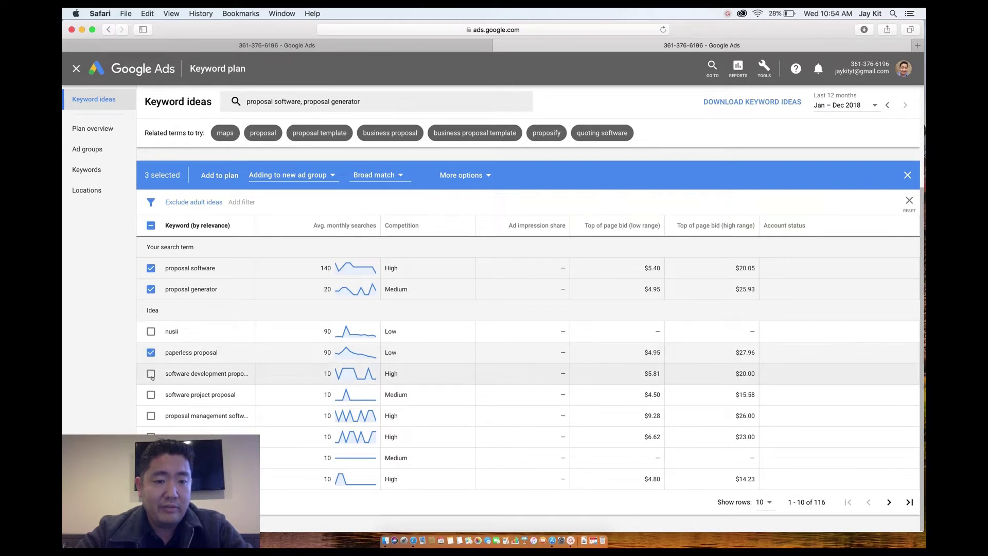
Step: Tick software development proposal and proposal management software, widen the Keyword column, and sort by monthly searches
click(152, 375)
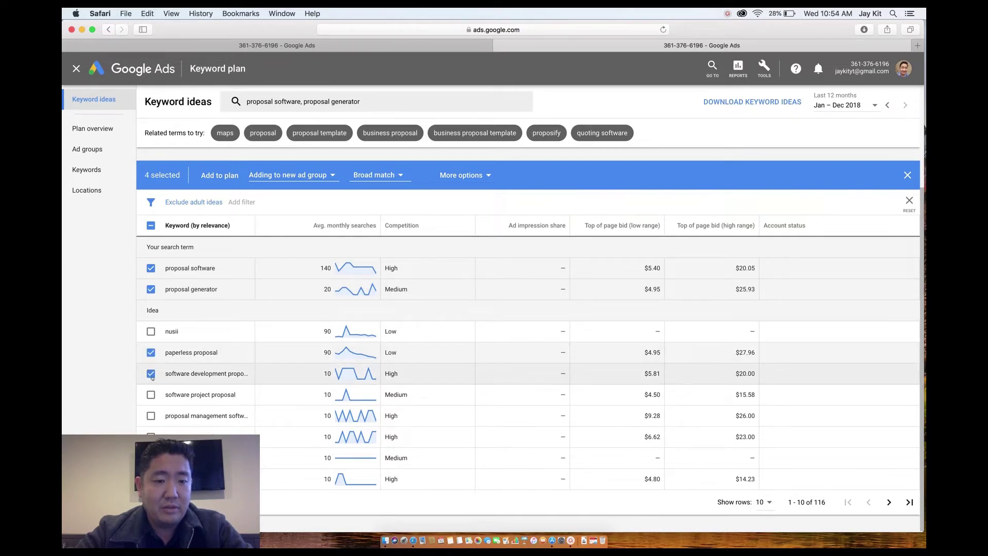
click(151, 417)
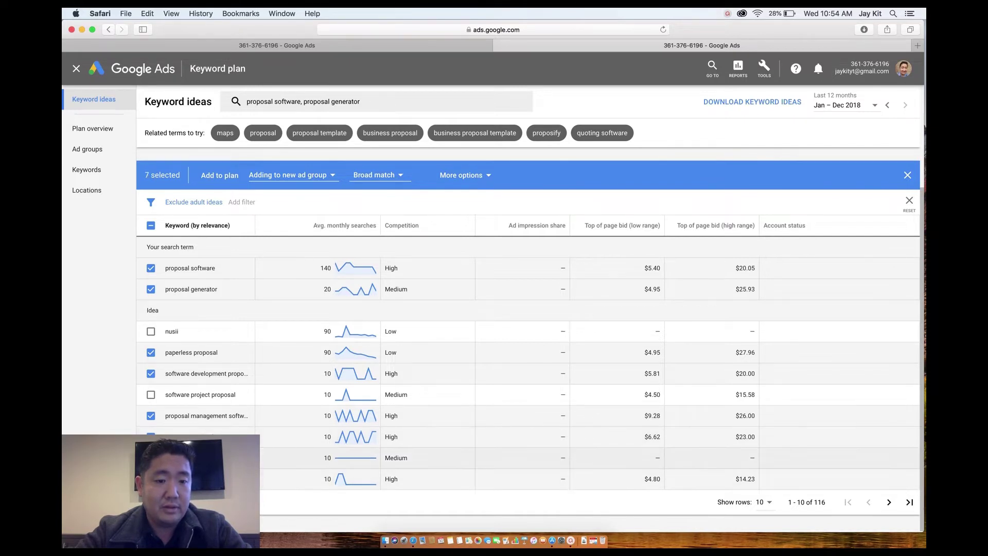
drag(256, 218, 399, 227)
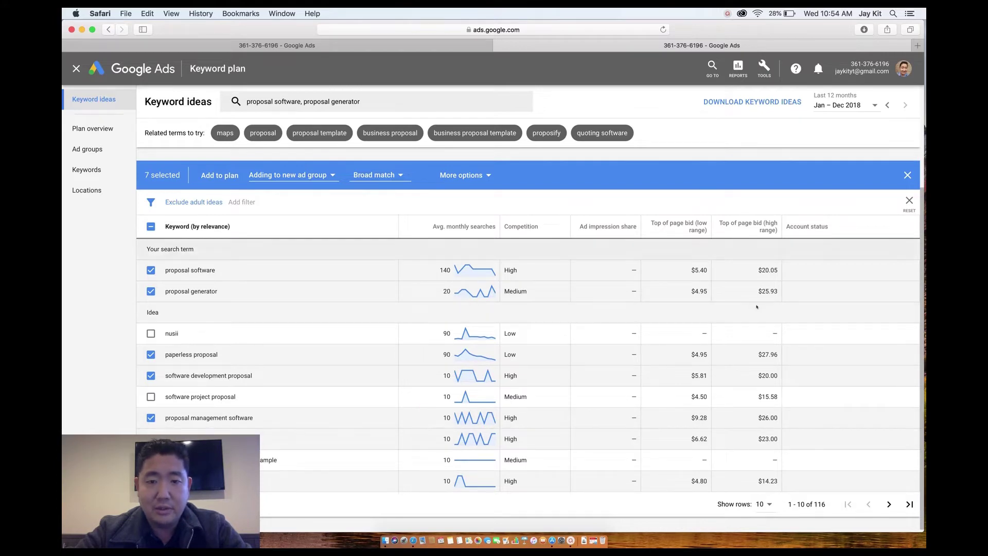
click(446, 229)
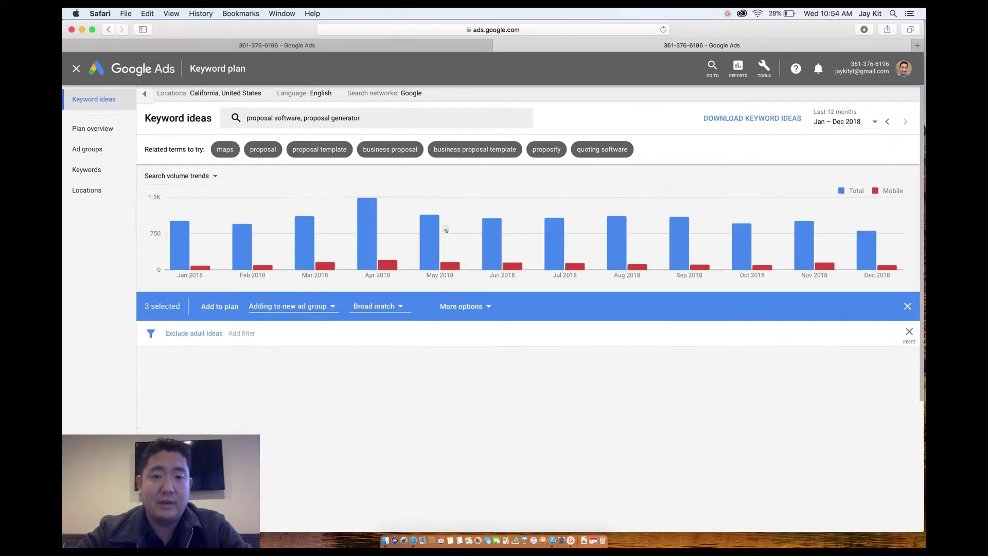
Step: Tick the digital proposal software idea in the sorted list
scroll(434, 303, down, 5)
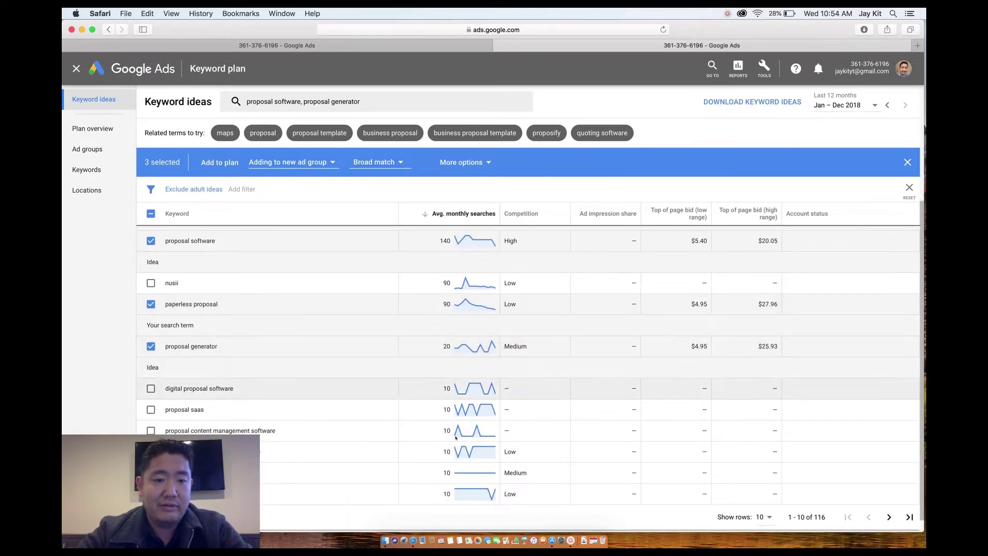
scroll(442, 319, down, 1)
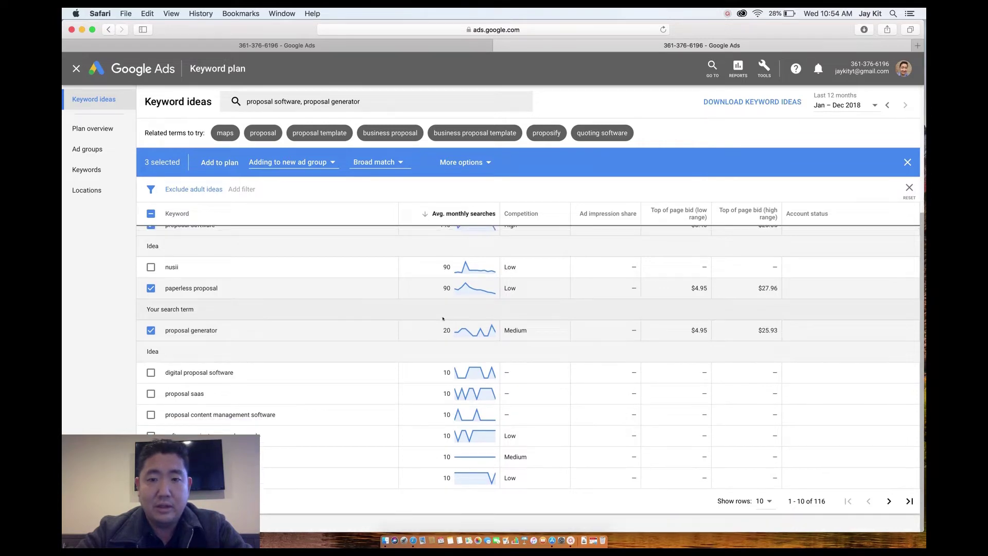
scroll(443, 319, up, 3)
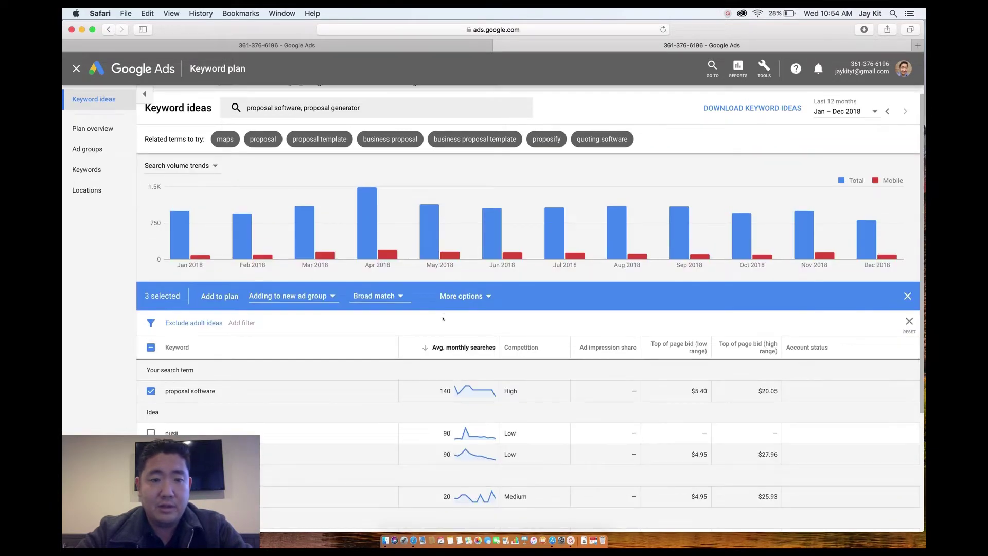
scroll(208, 305, down, 3)
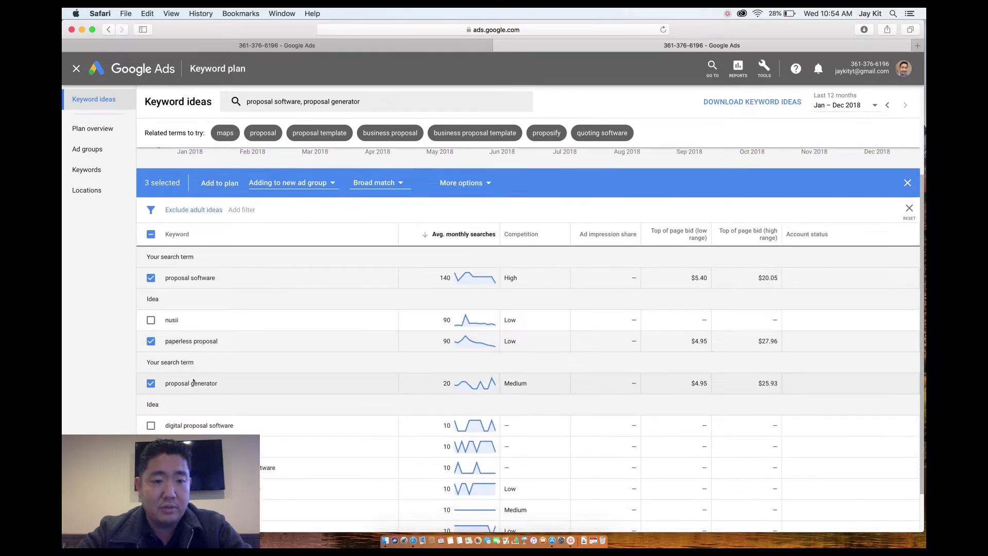
scroll(186, 362, down, 2)
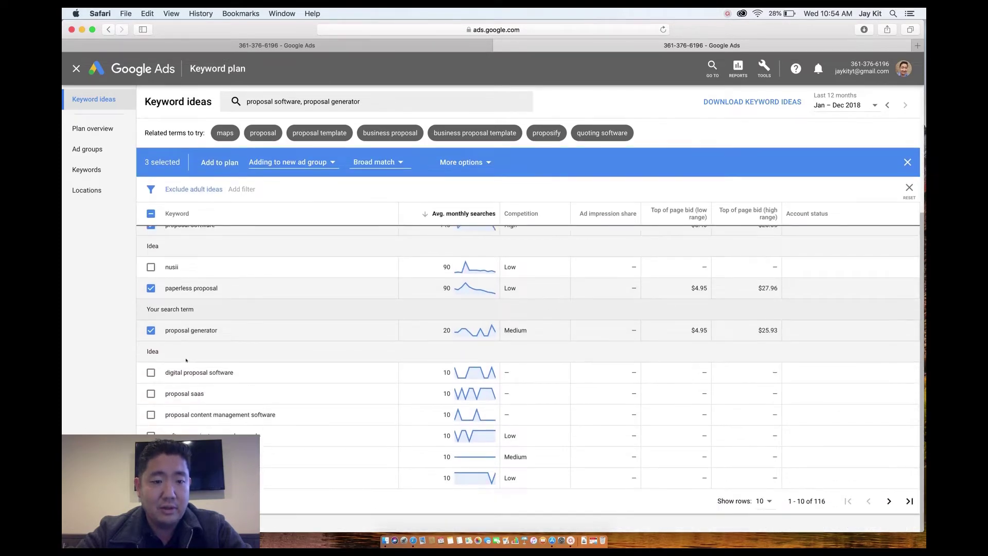
click(150, 373)
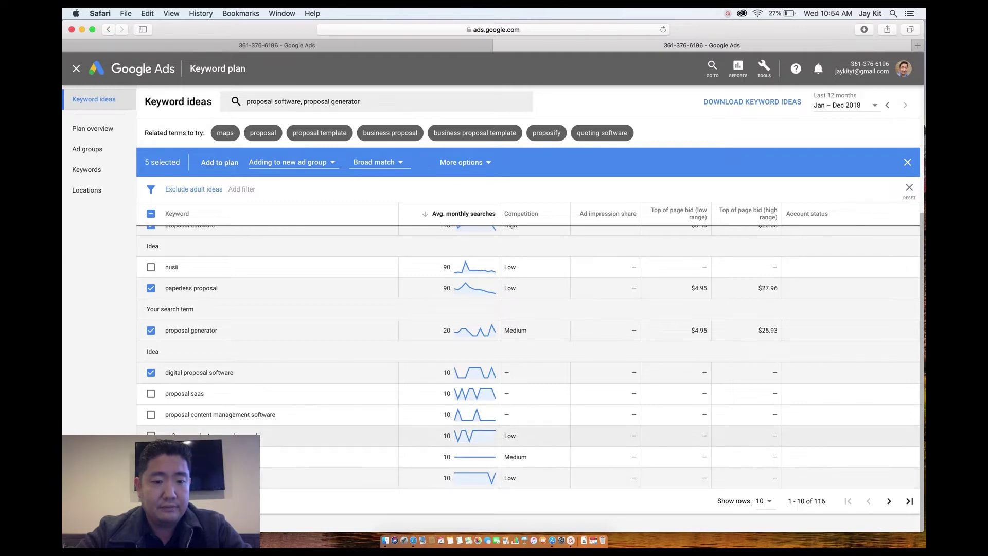
Step: On the following page, tick proposal writing software and business proposal software
click(890, 501)
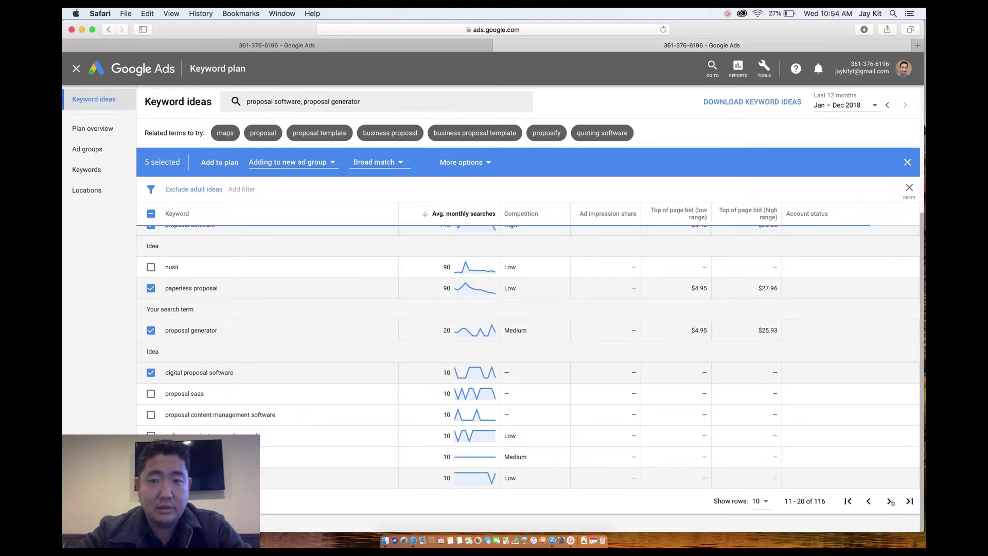
click(890, 500)
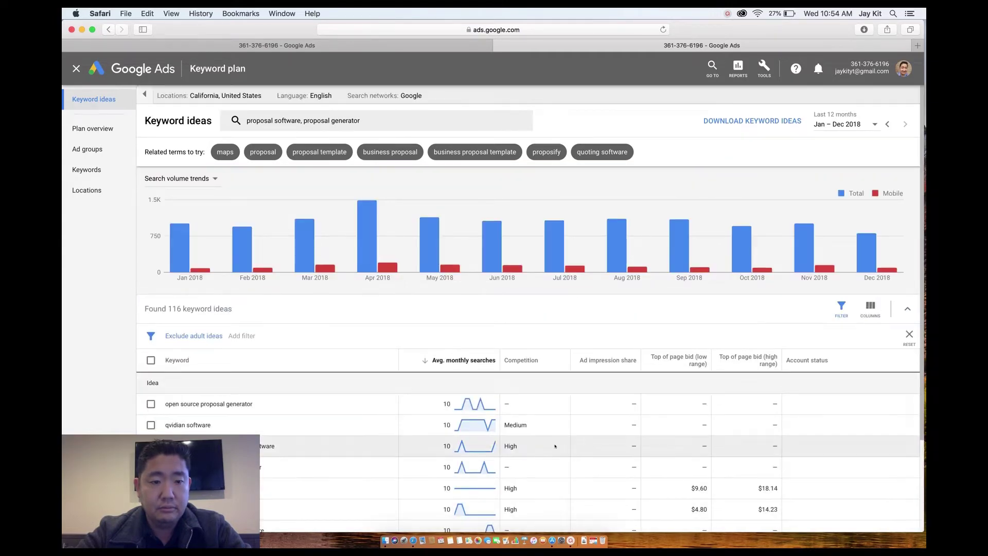
scroll(555, 446, down, 1)
scroll(554, 446, down, 4)
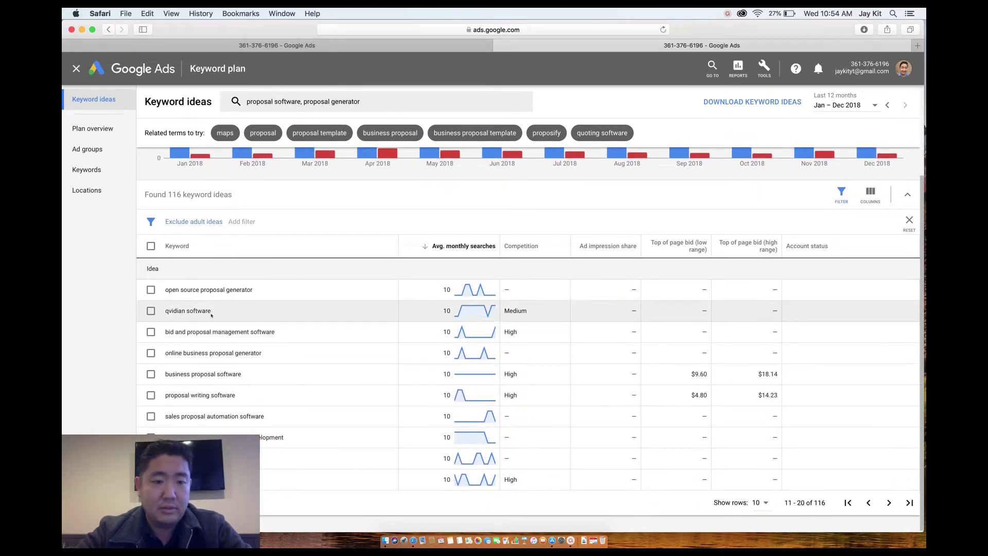
click(151, 396)
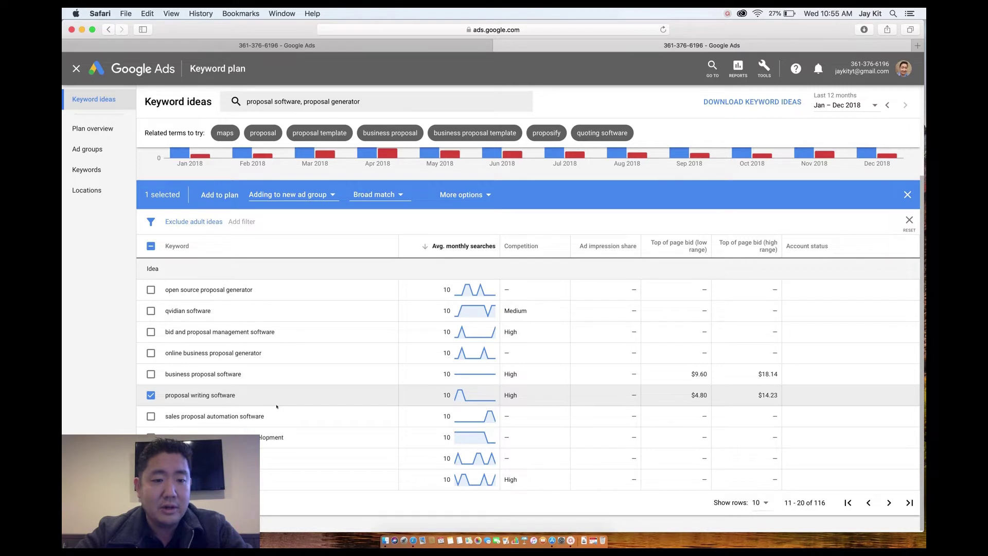
click(151, 375)
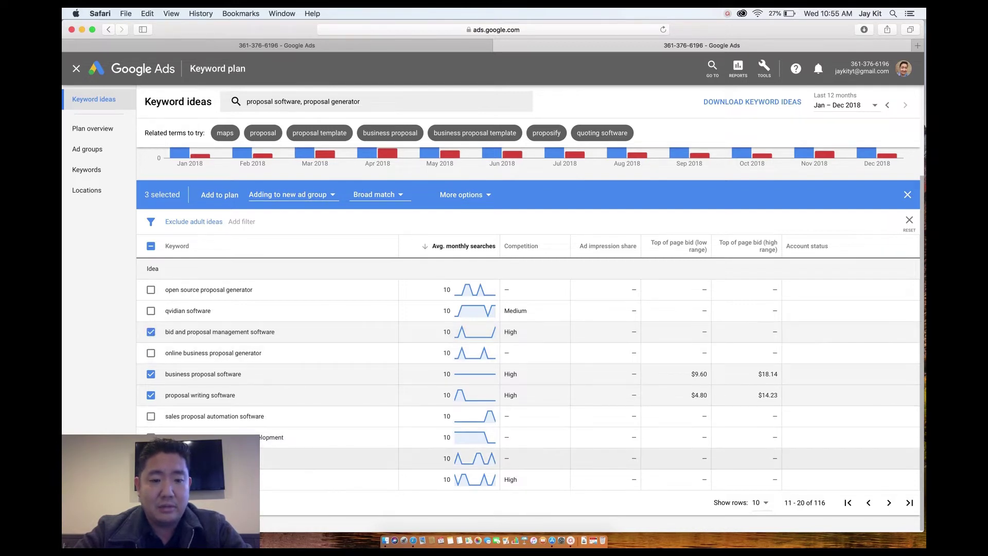
Step: Advance to the next page of ideas, then view the Plan overview, which is still empty
click(894, 506)
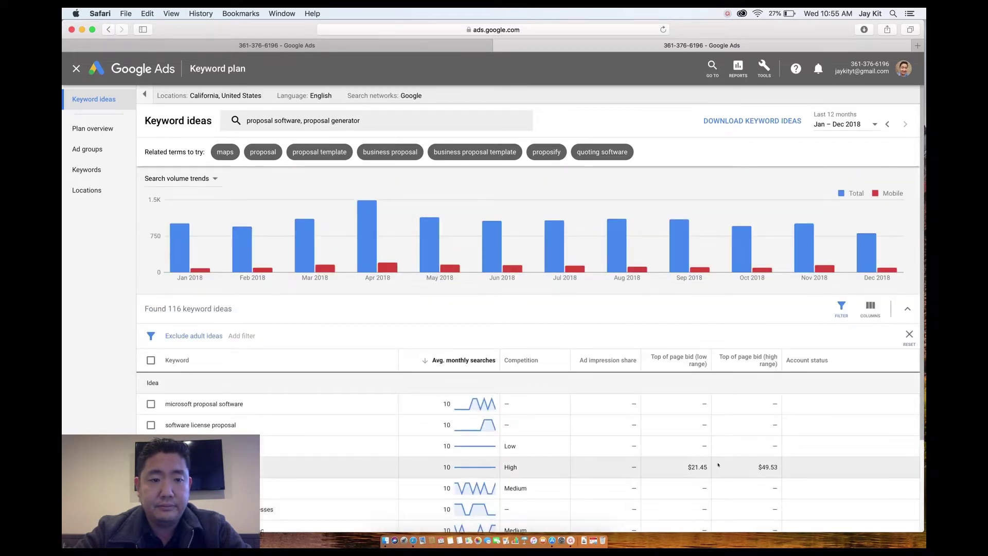
scroll(718, 465, down, 5)
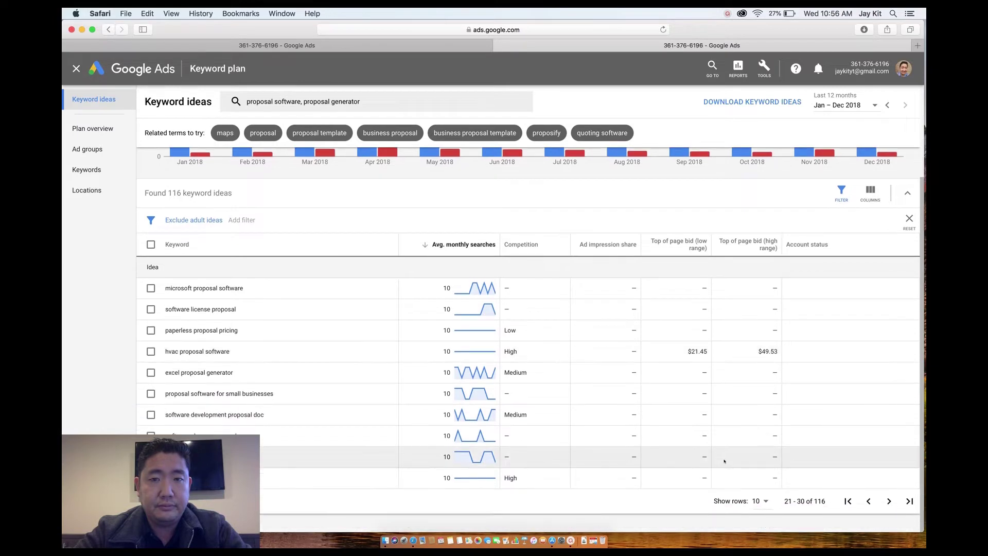
scroll(723, 460, up, 1)
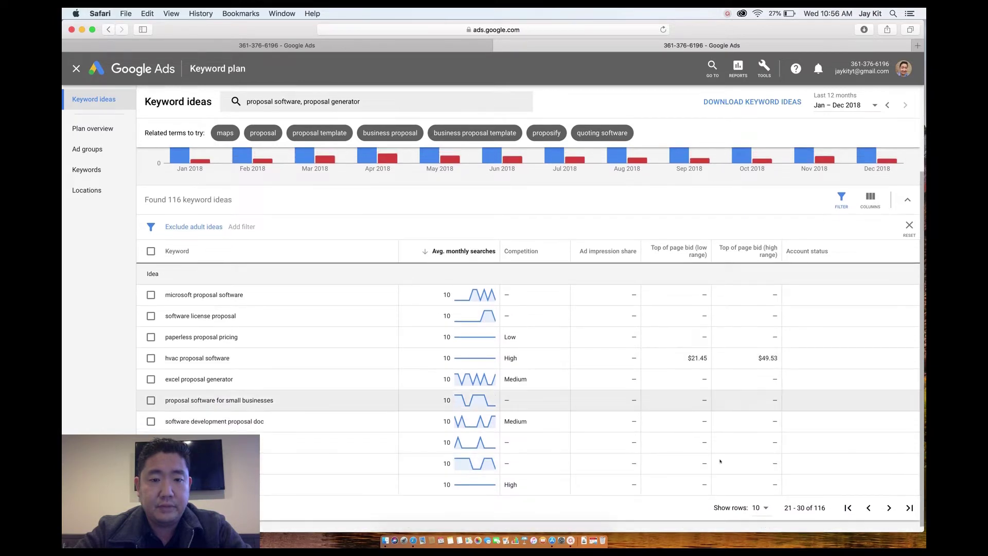
scroll(458, 265, up, 4)
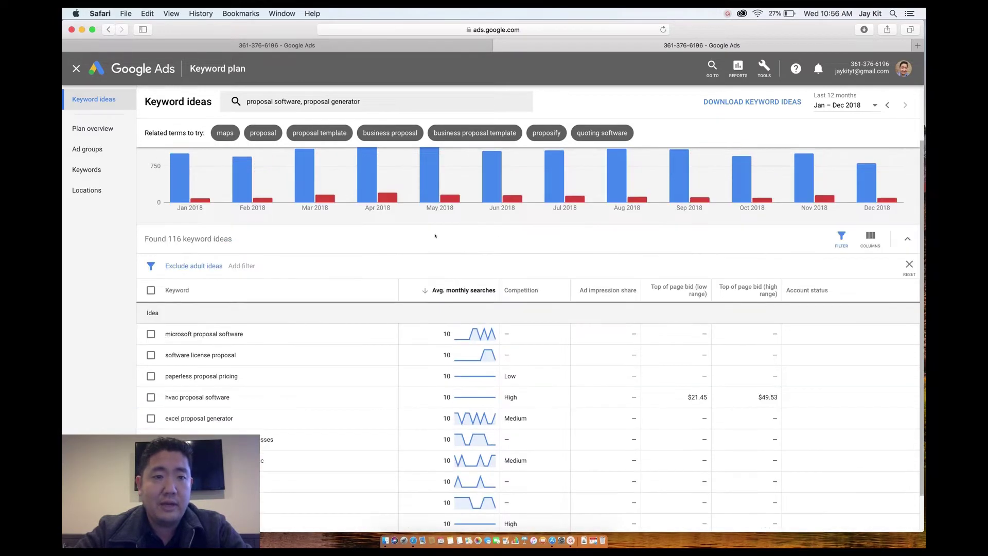
mouse_move(435, 235)
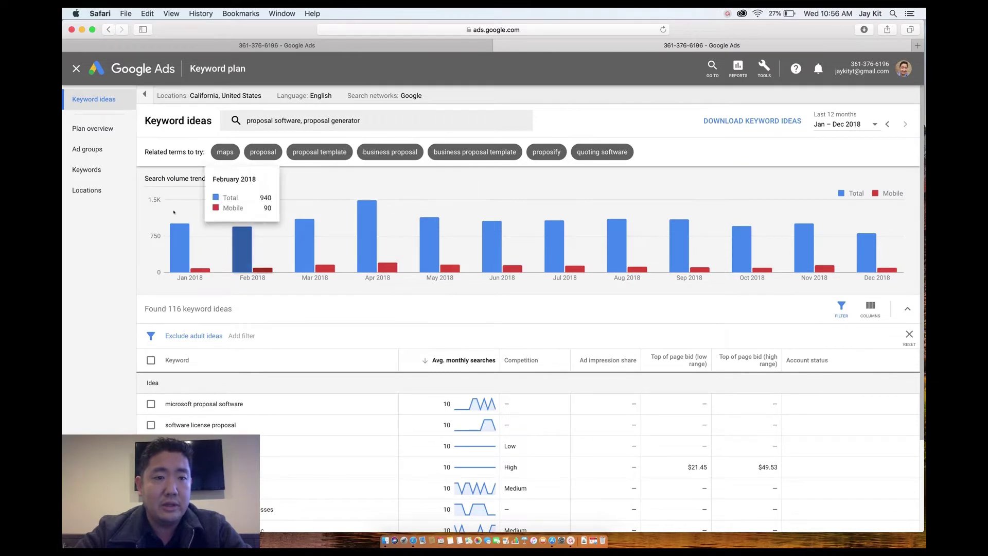
click(92, 134)
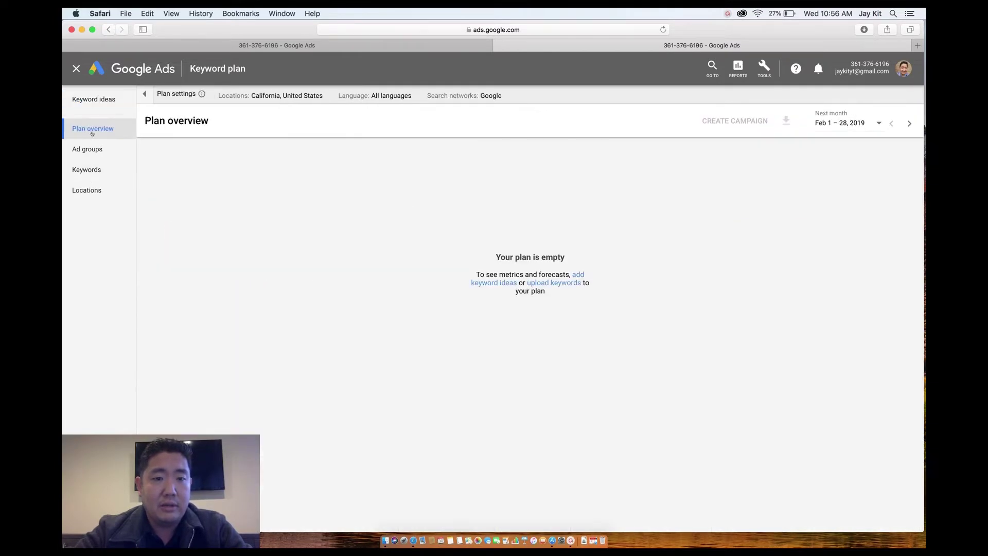
Step: Back in keyword ideas, select proposal software and paperless proposal and add the selection to the plan
click(93, 99)
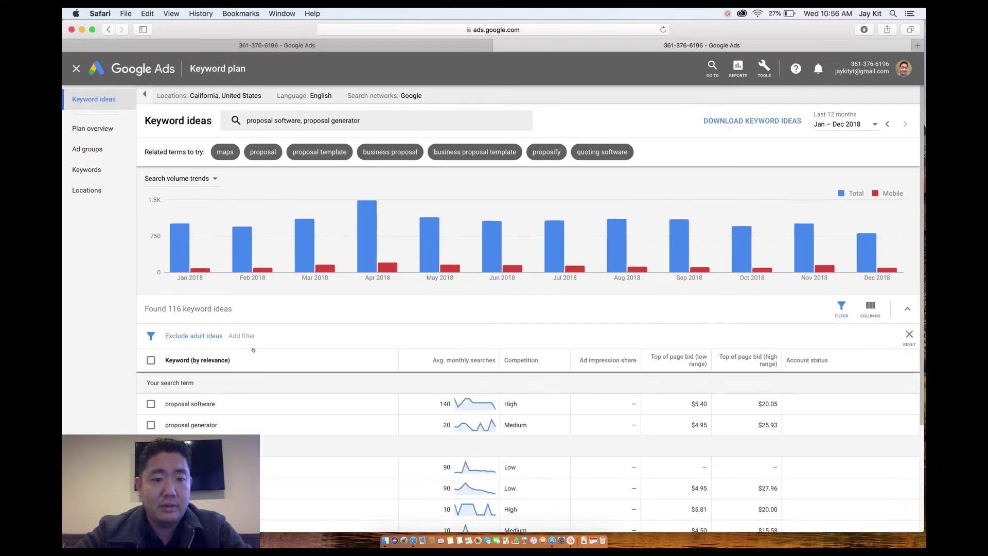
scroll(230, 279, down, 3)
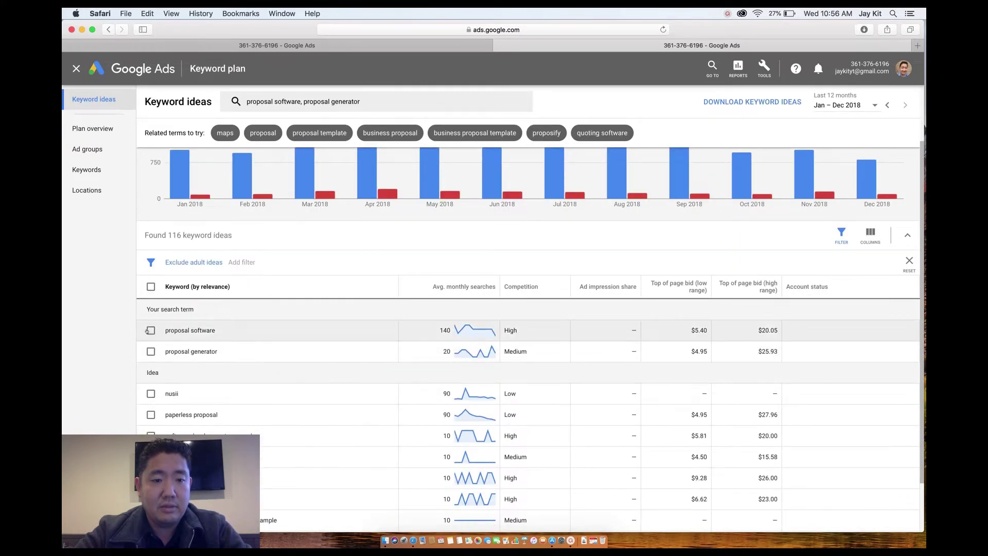
click(151, 330)
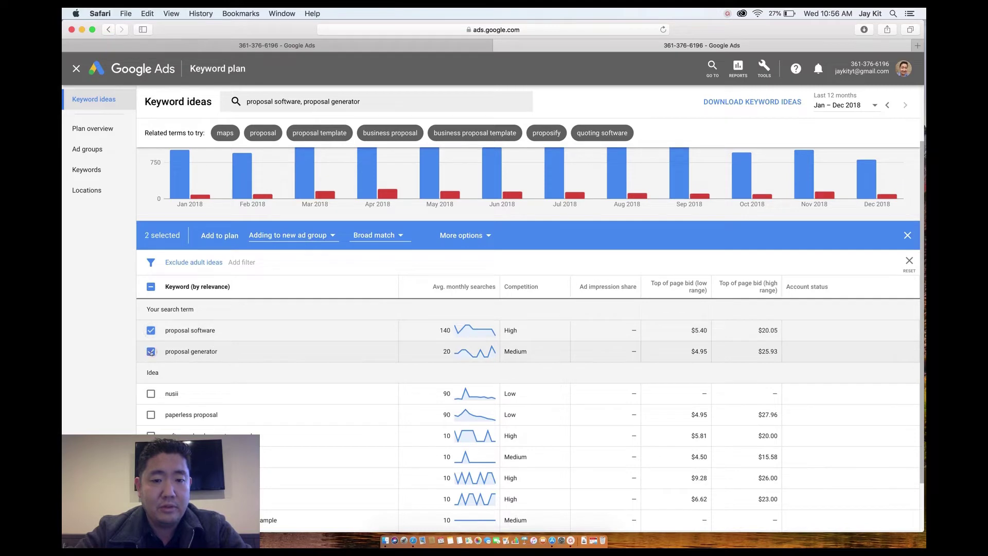
click(149, 416)
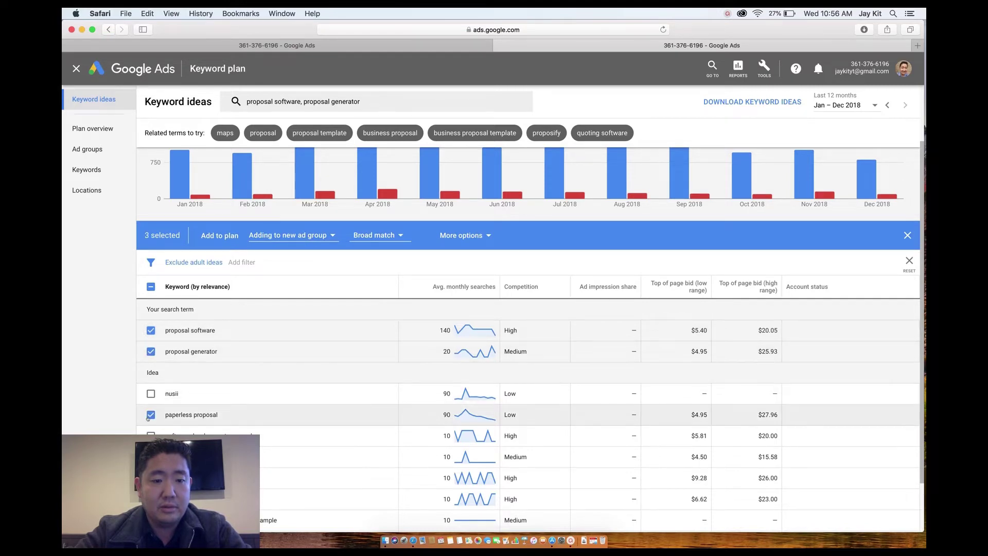
scroll(531, 337, down, 1)
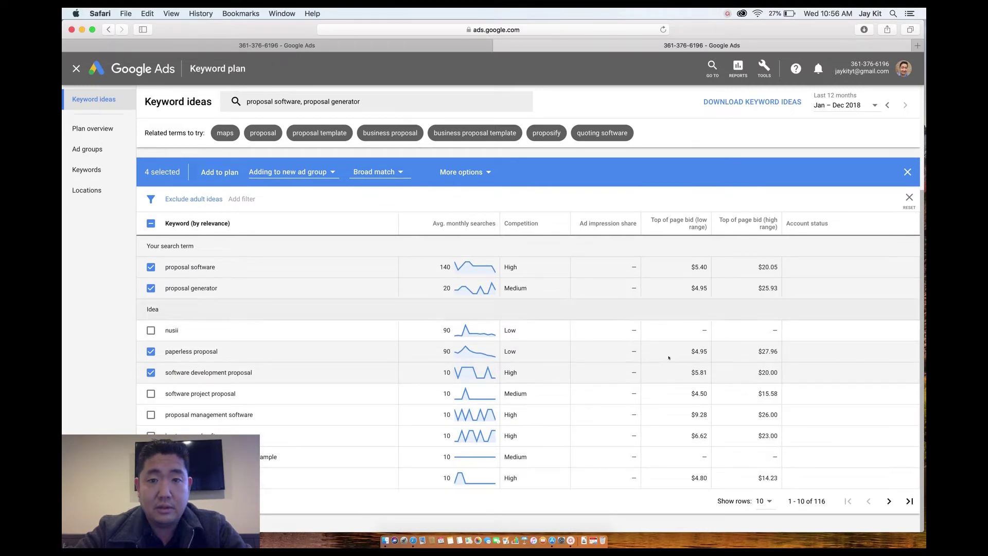
click(463, 173)
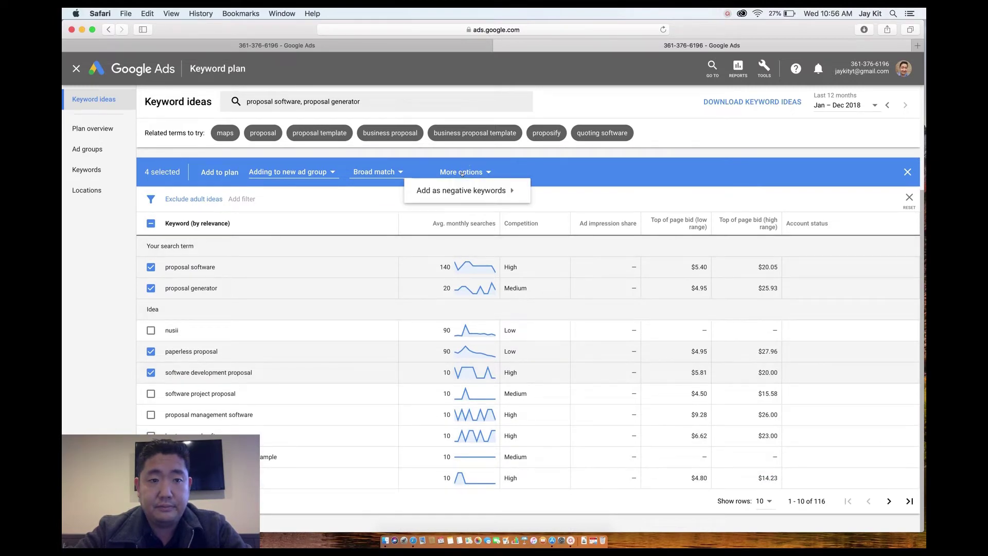
click(215, 174)
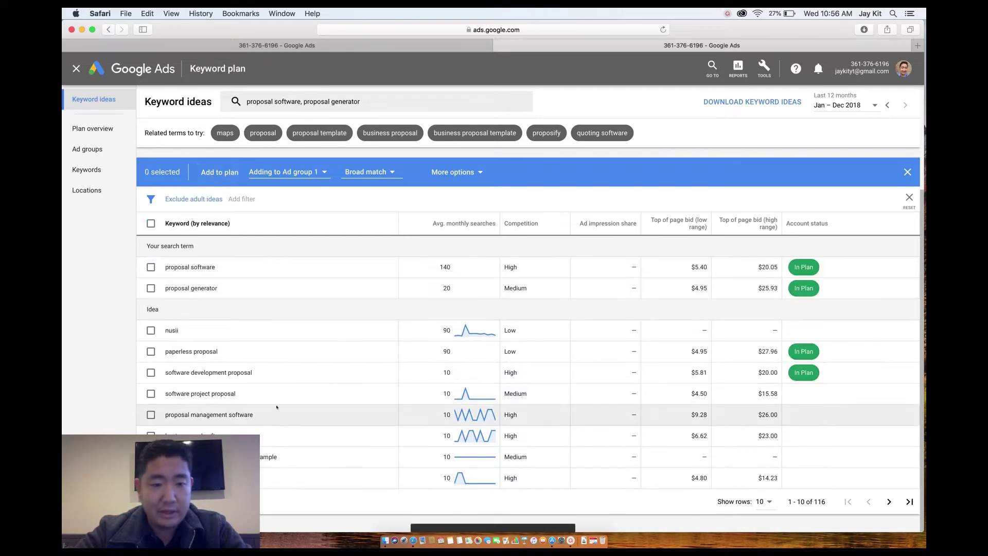
Step: Add the bottom keyword idea on this page to the plan as well
scroll(334, 403, down, 1)
scroll(334, 404, up, 1)
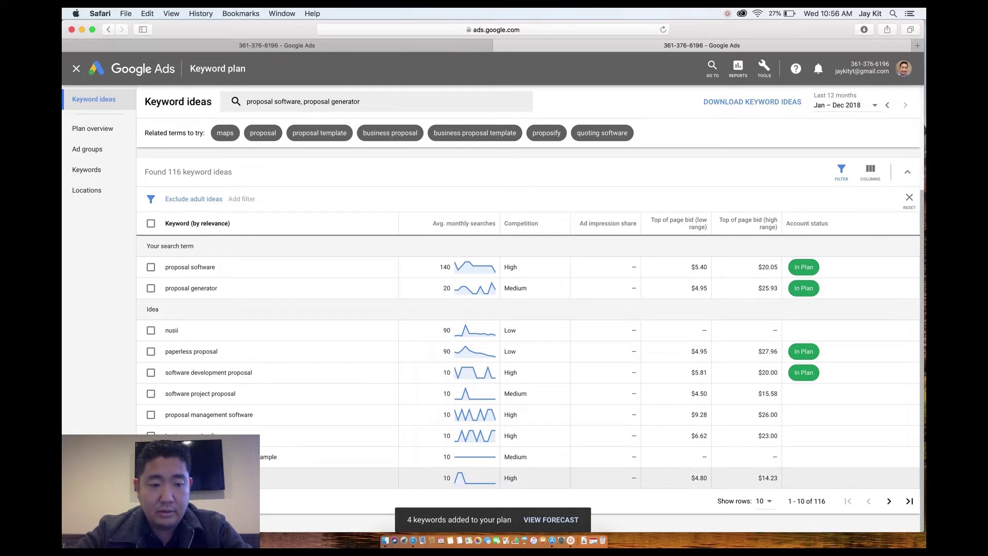
click(151, 478)
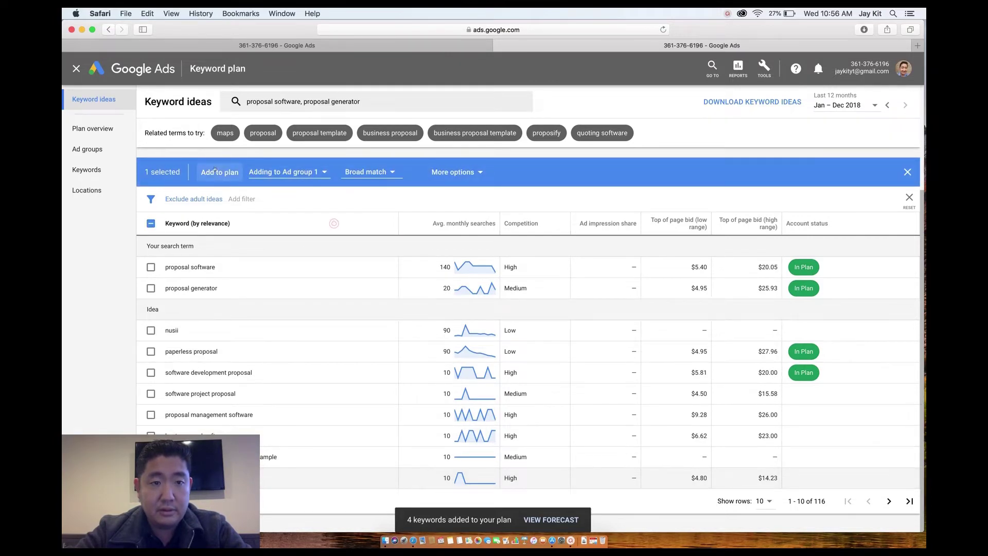
click(220, 172)
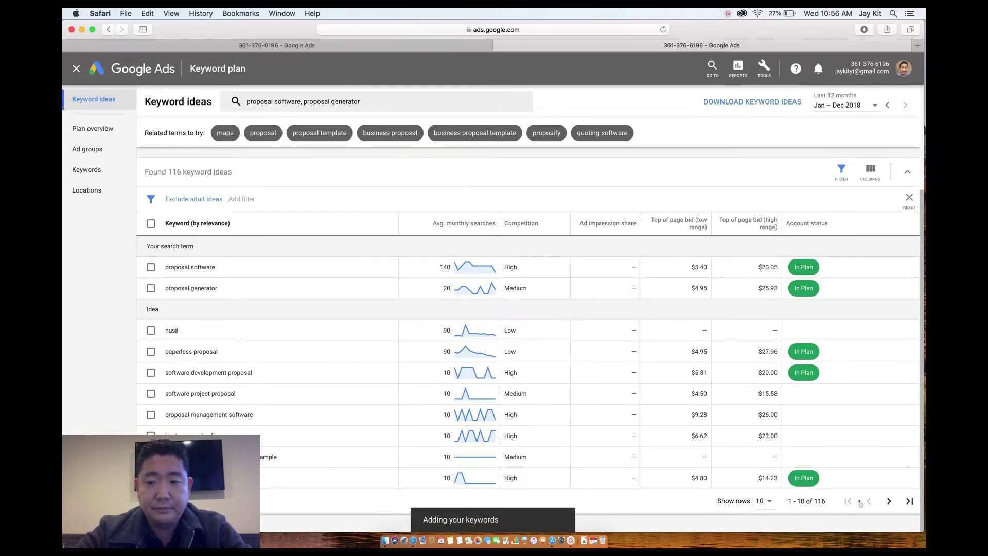
Step: On the next page, add proposal generator tool, sales, online and business proposal software to the plan
click(889, 500)
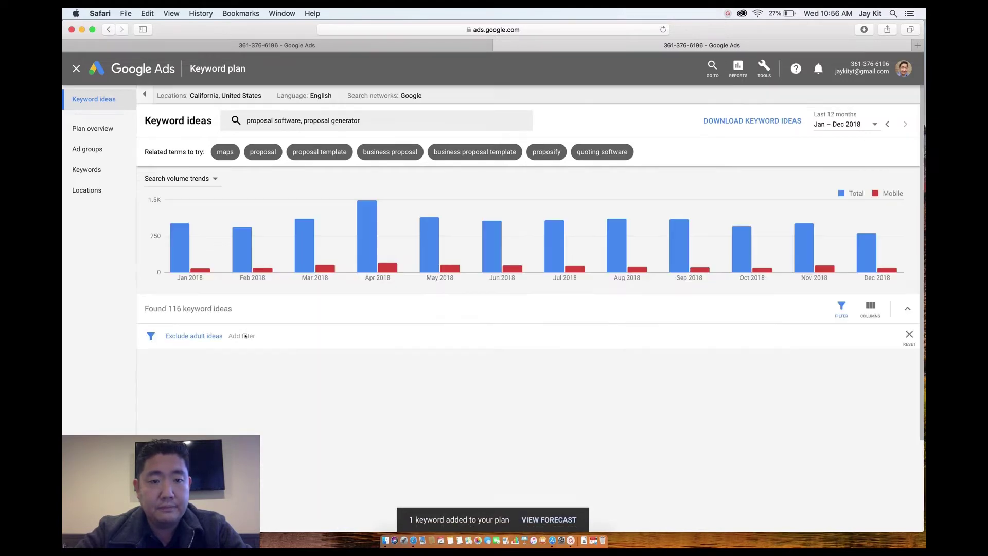
scroll(245, 335, down, 4)
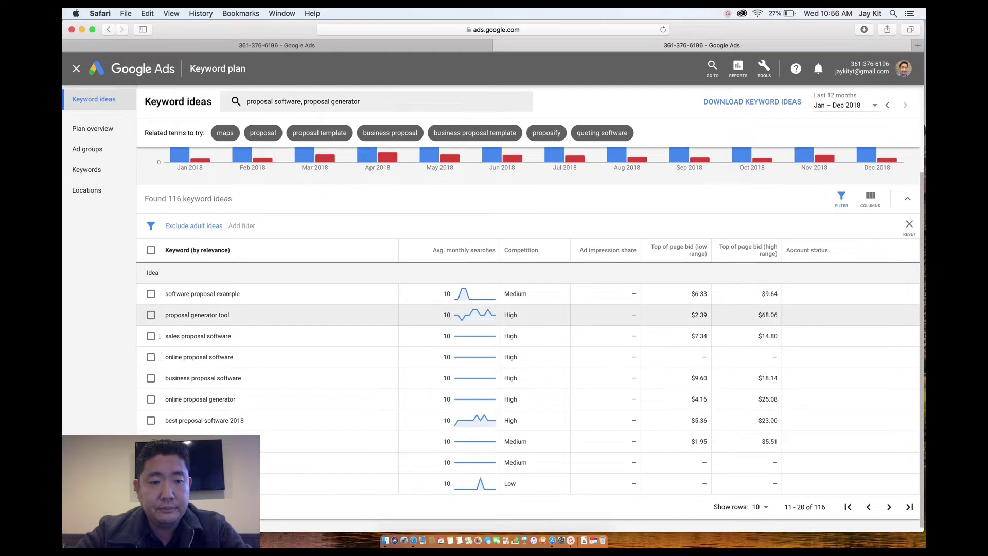
click(150, 315)
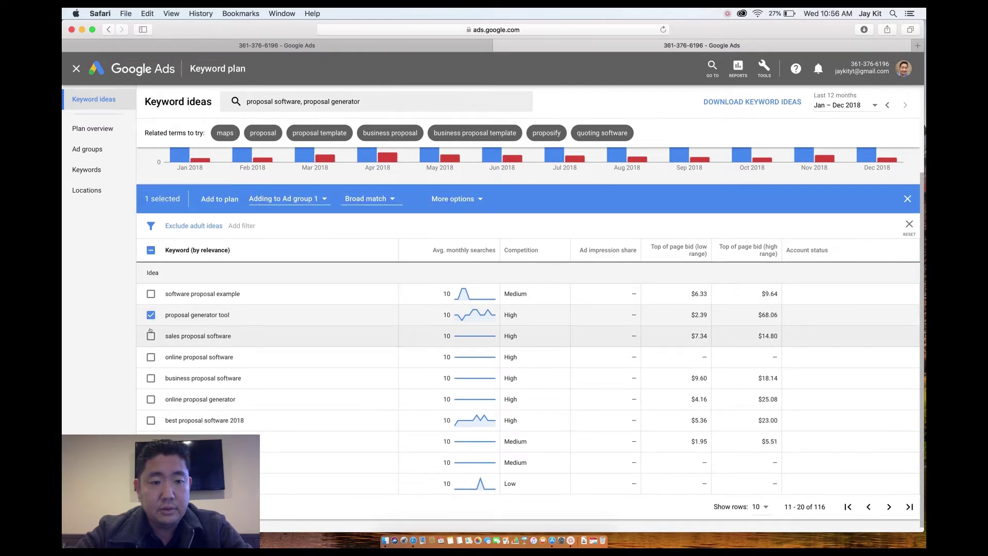
click(150, 335)
click(151, 356)
click(150, 379)
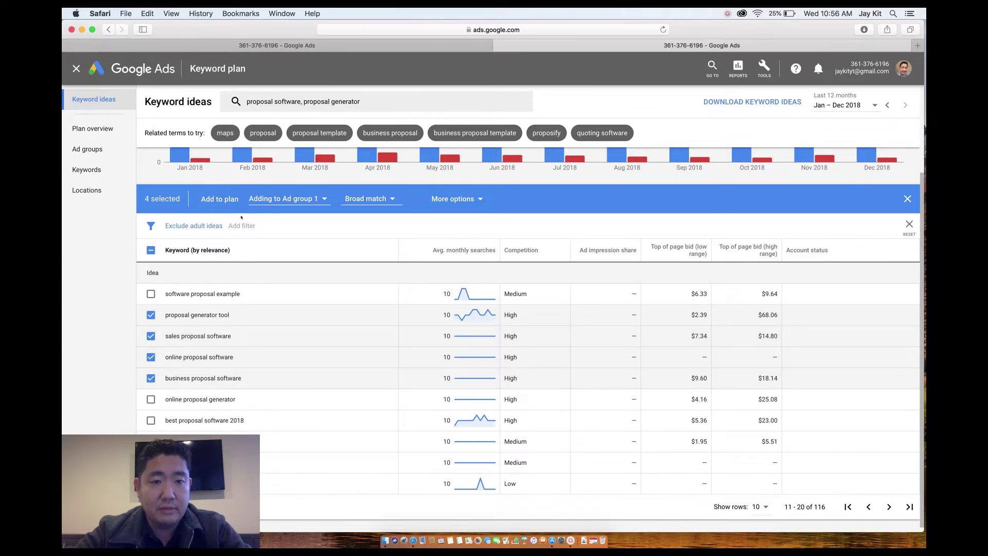
click(220, 201)
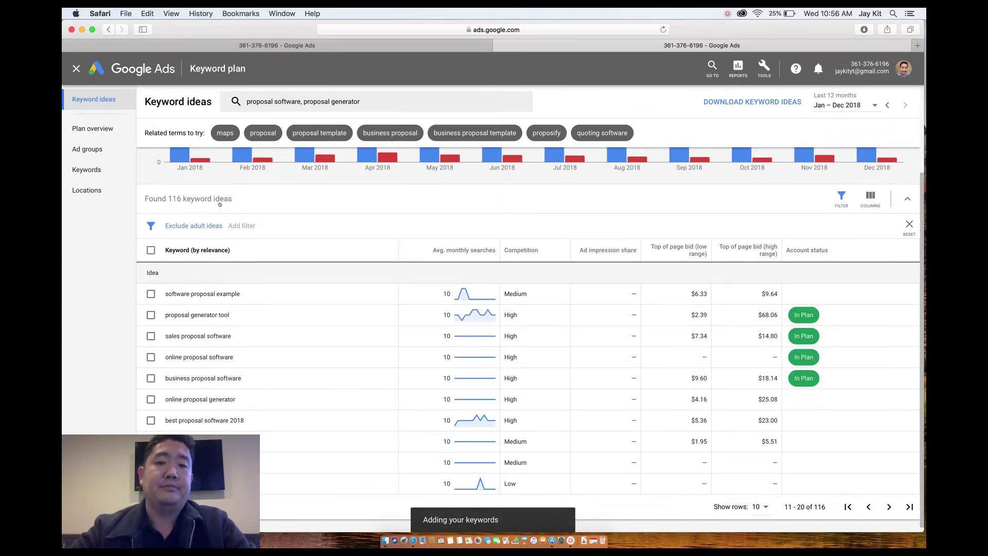
Step: Review the plan's Keywords forecast: 18 clicks, 910 impressions, $42 cost at $3.00 max CPC
click(87, 169)
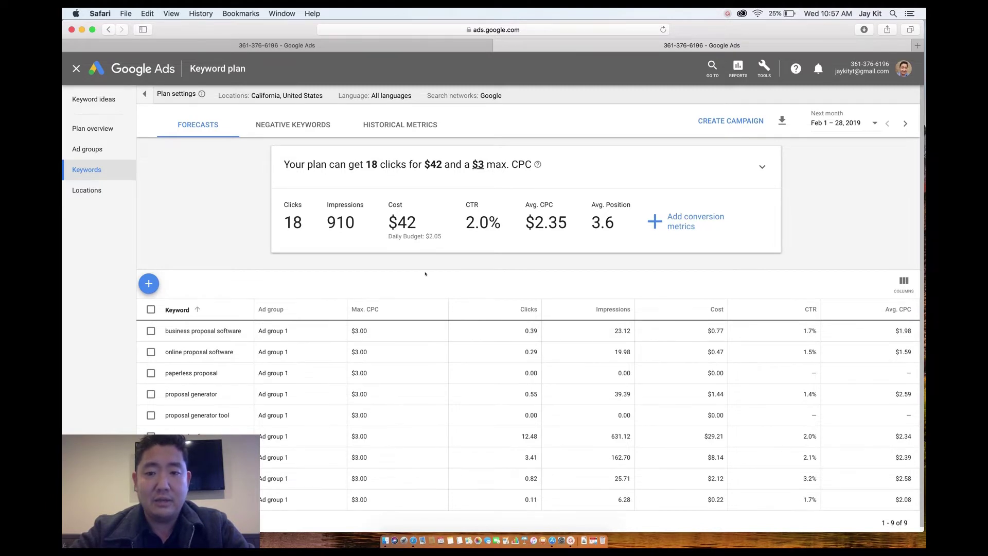
scroll(426, 273, down, 1)
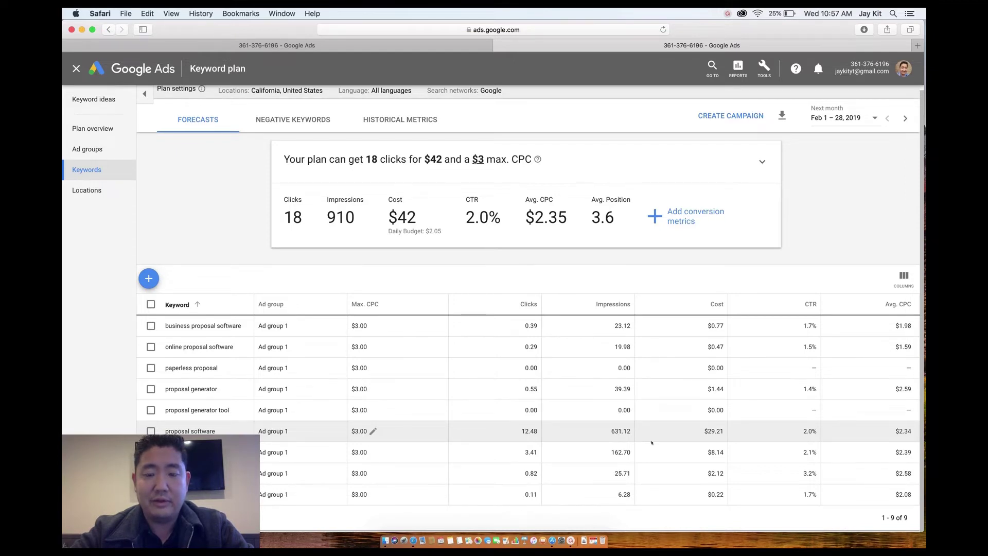
scroll(652, 443, down, 1)
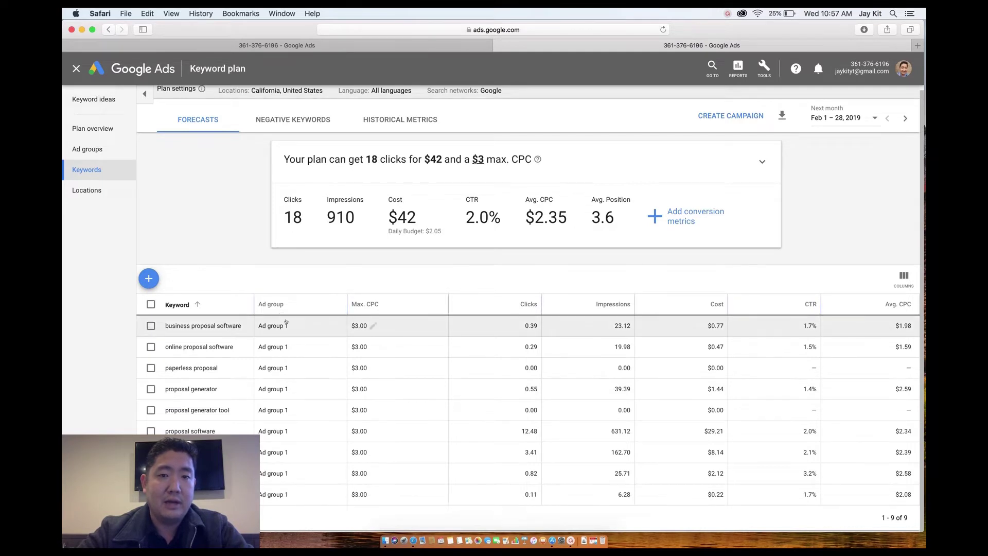
scroll(295, 345, up, 1)
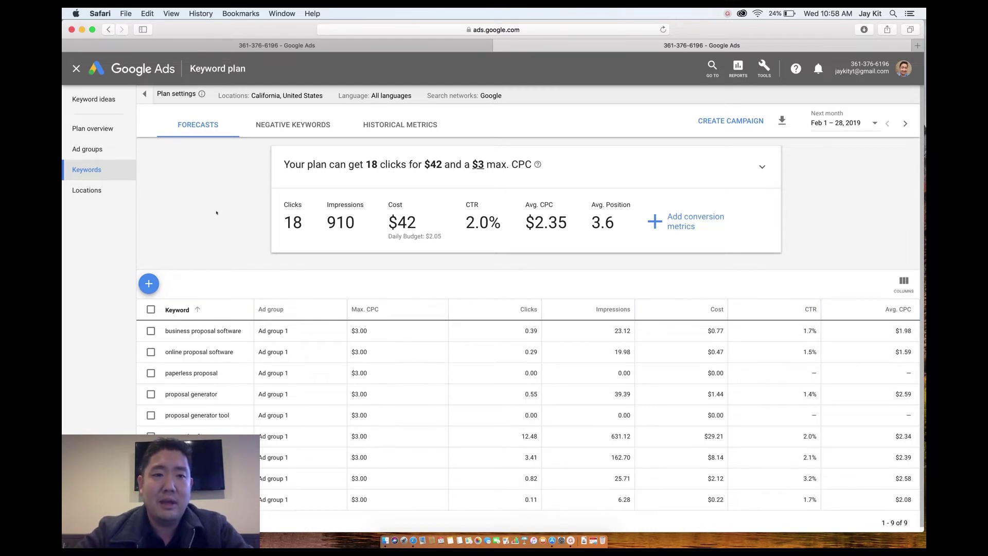
Step: From All campaigns, start a new campaign and choose the Search campaign type
click(235, 45)
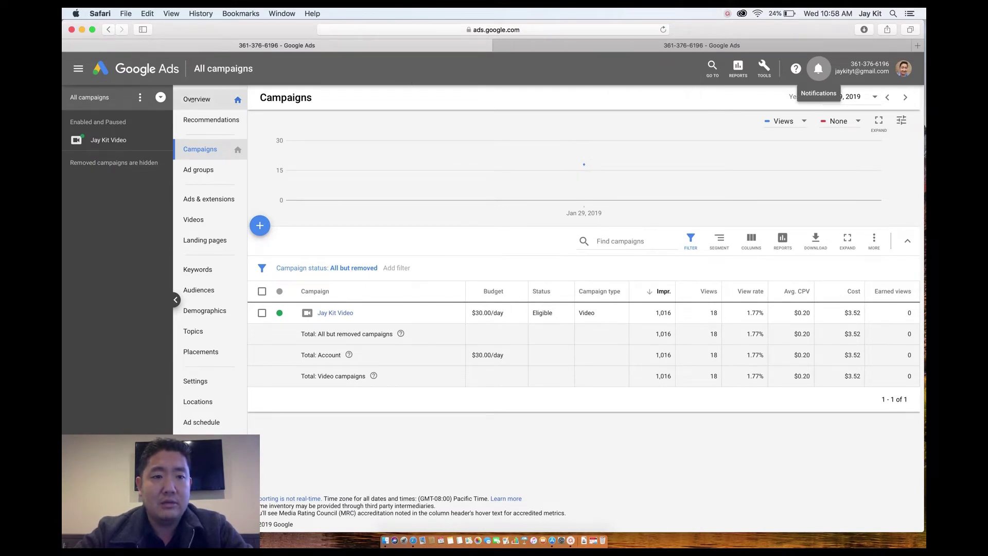
click(260, 226)
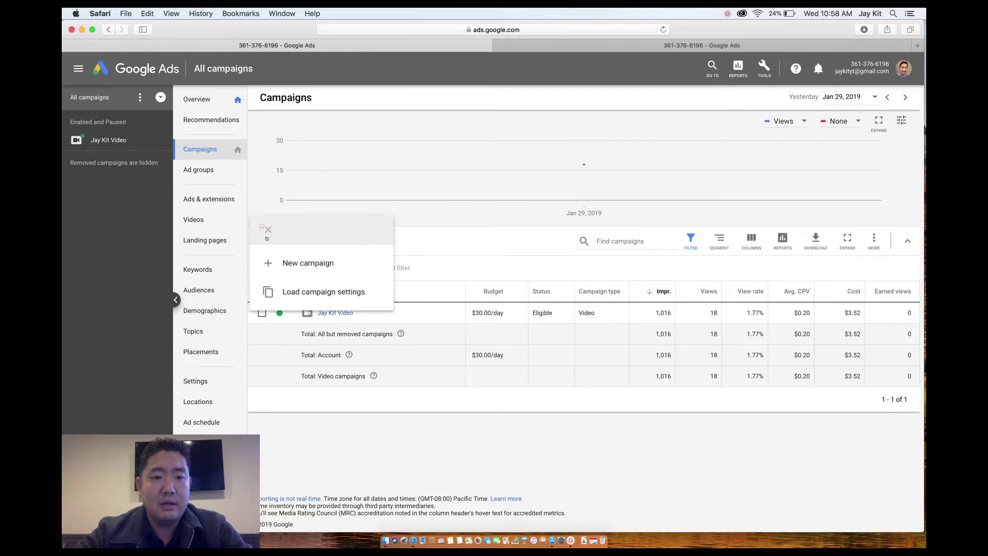
click(278, 270)
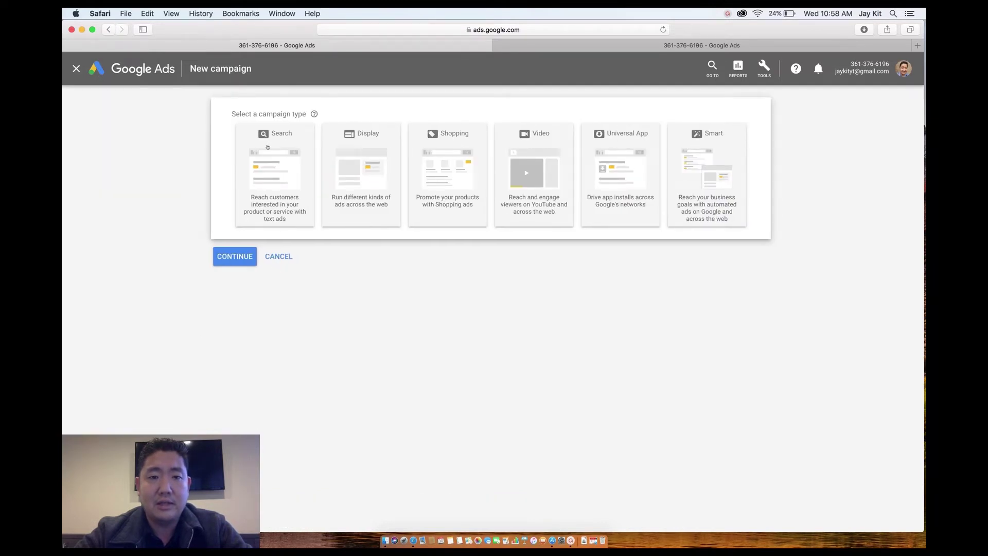
click(268, 147)
click(274, 183)
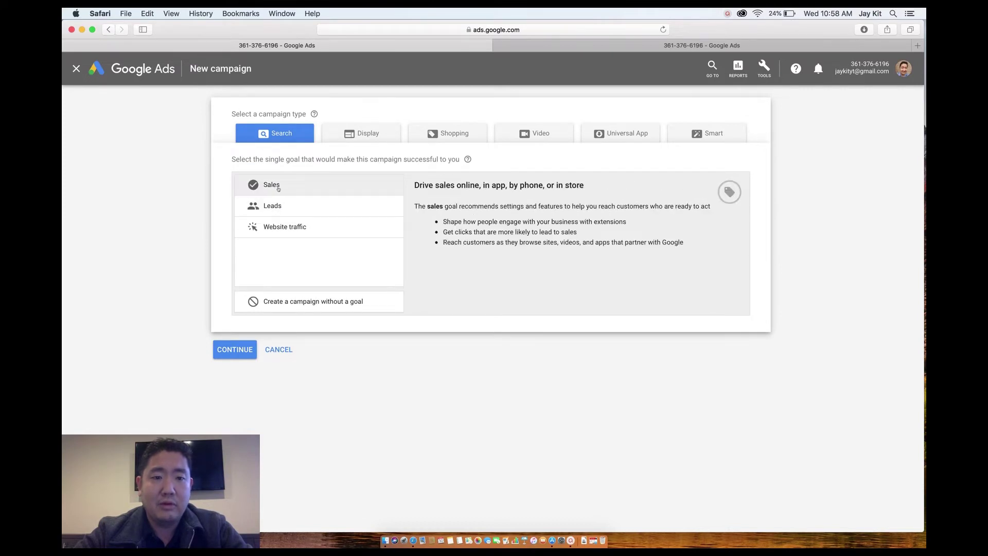
click(278, 188)
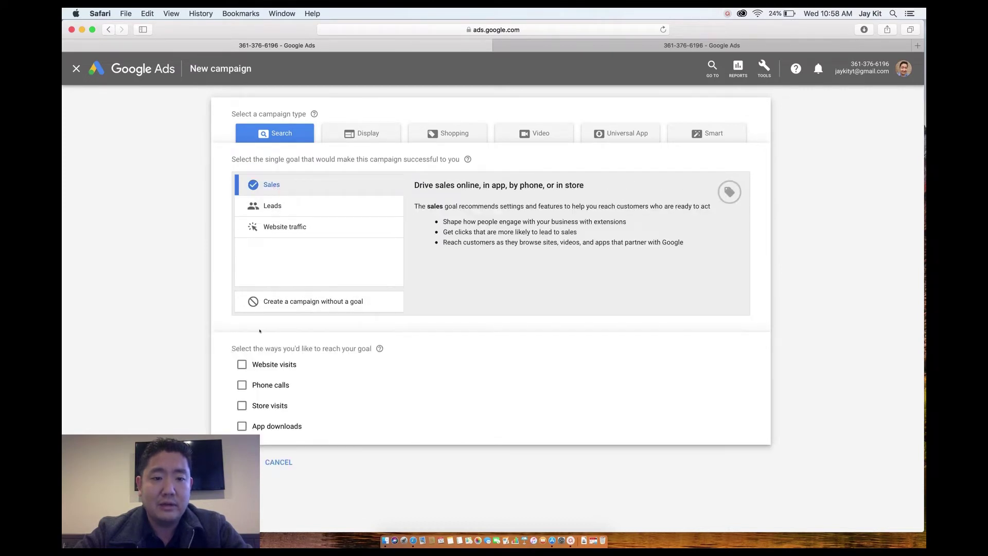
click(242, 365)
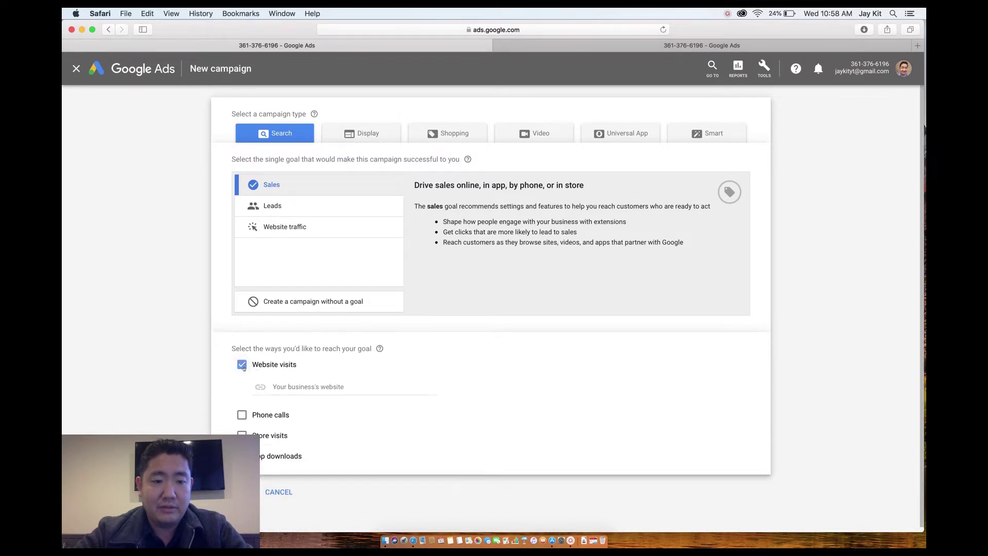
click(287, 392)
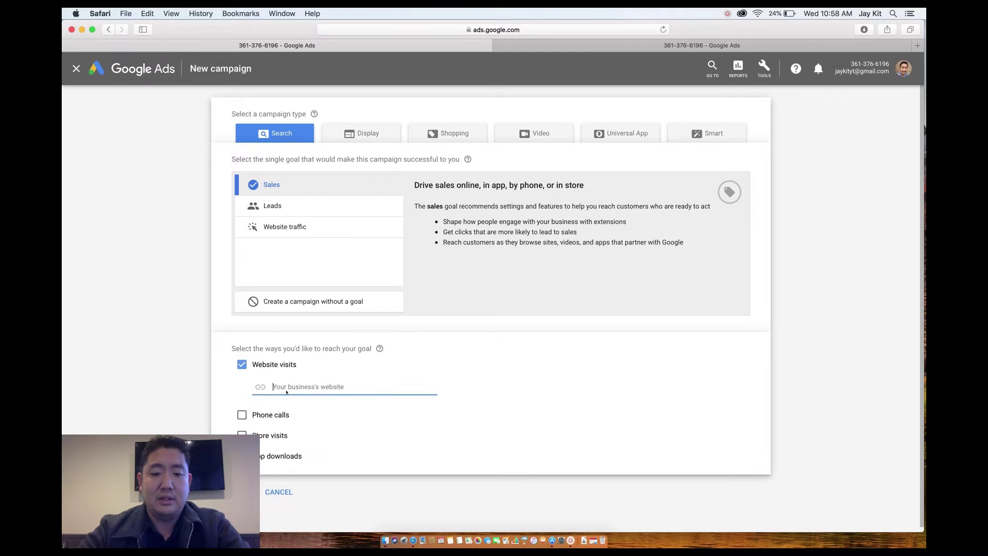
text(www.)
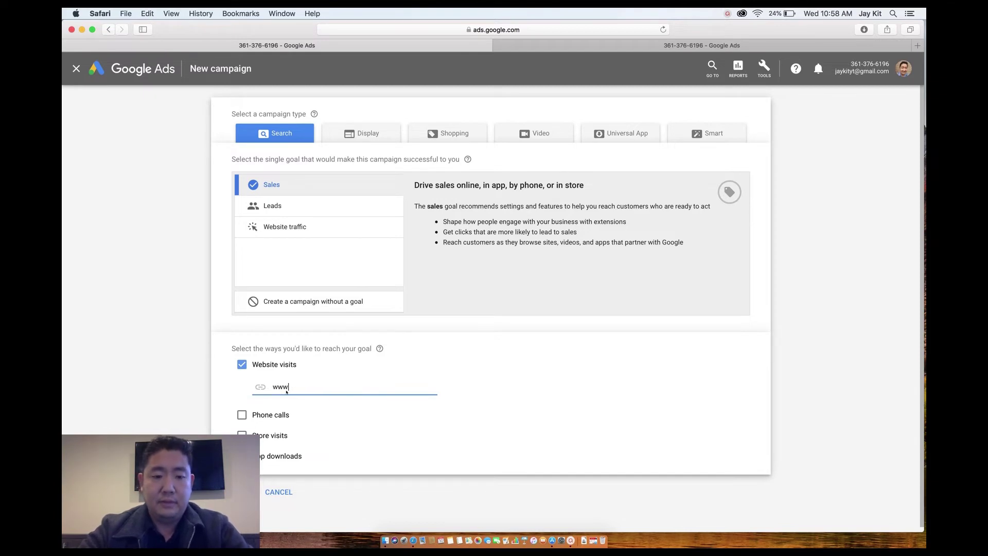
text(quotel)
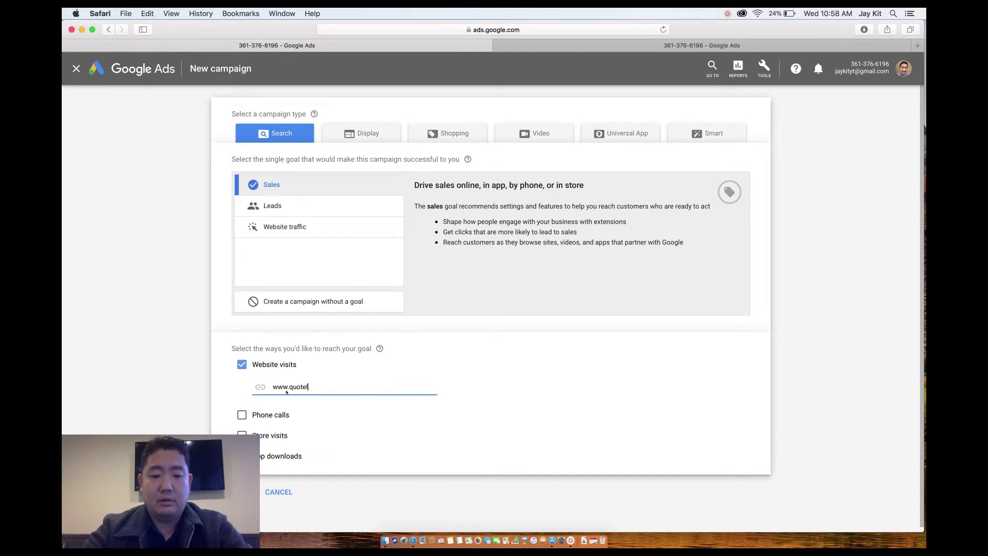
text(ogic.co)
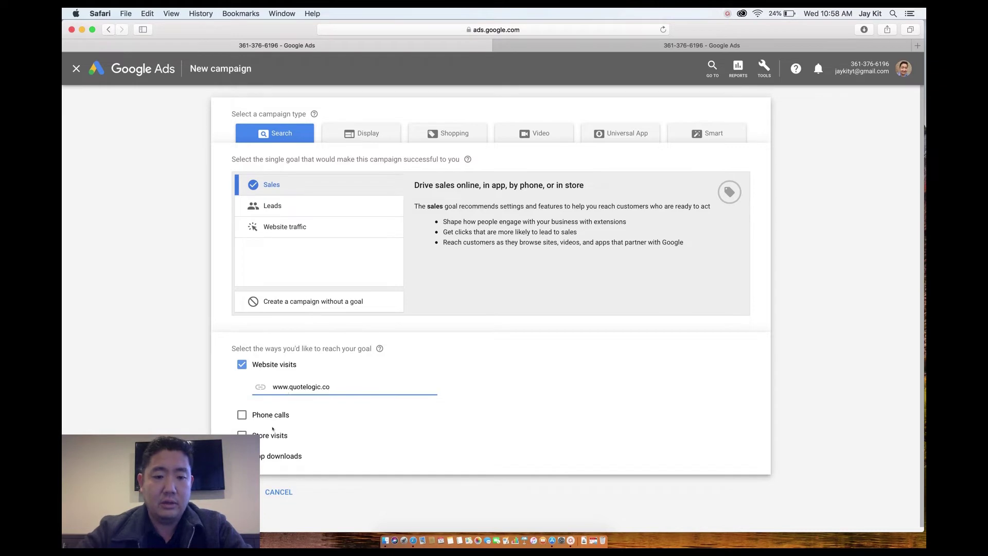
key(Tab)
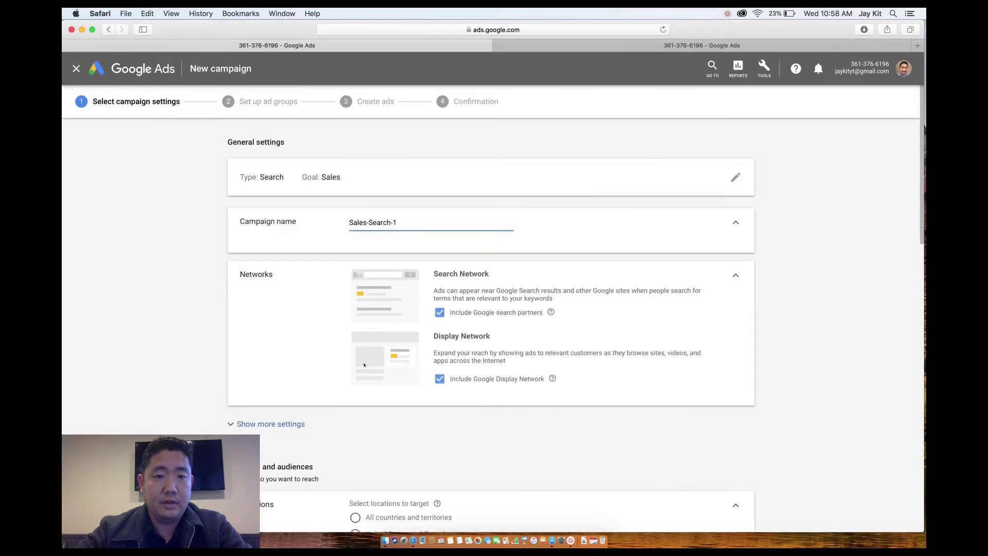
Step: Rename the campaign 'QuoteLogic', exclude search partners and the Display Network, and scroll to Locations
triple_click(388, 222)
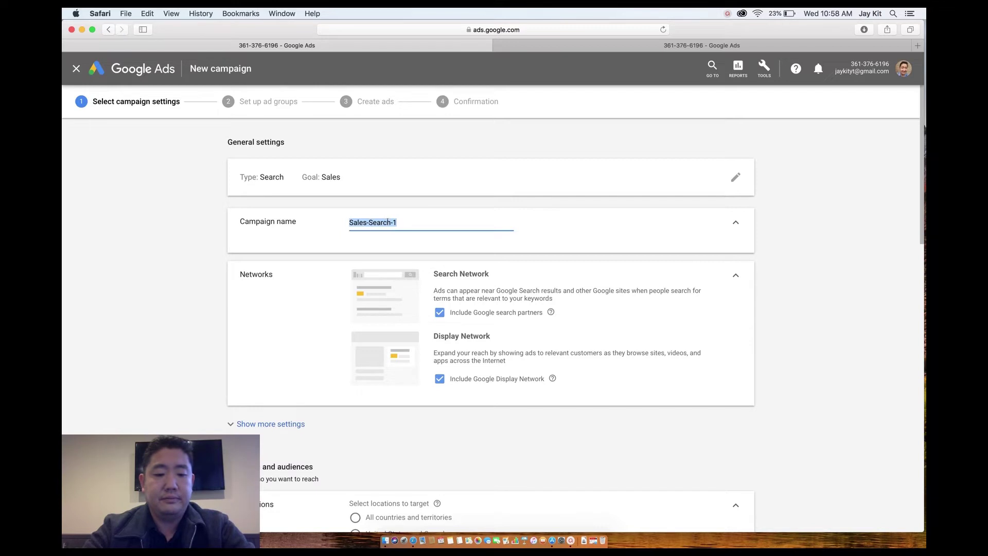
text(Quote)
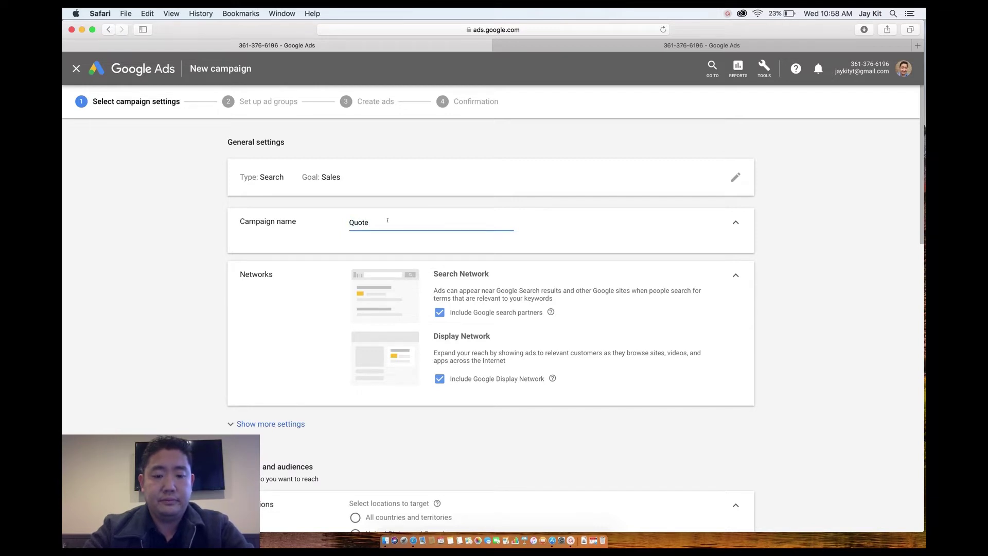
text(Logic)
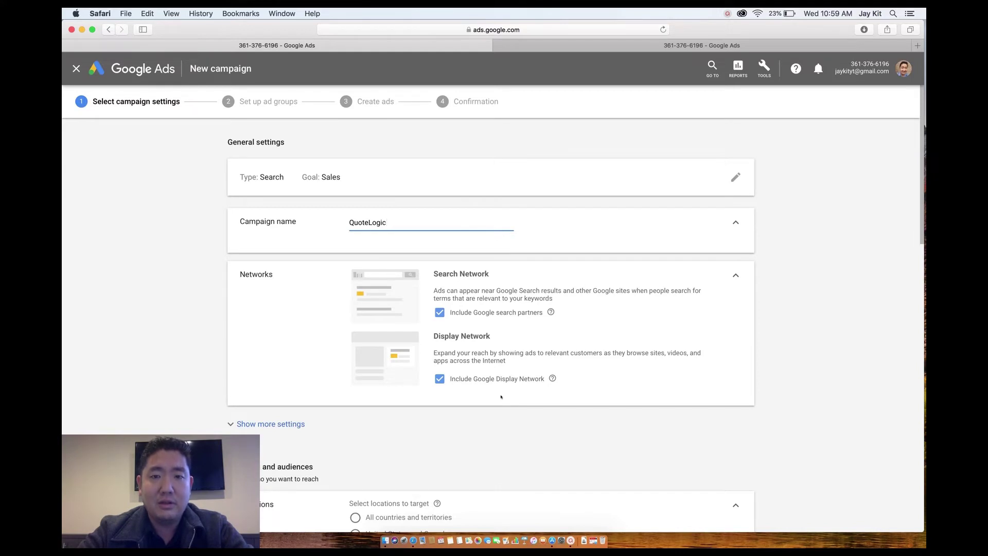
click(440, 312)
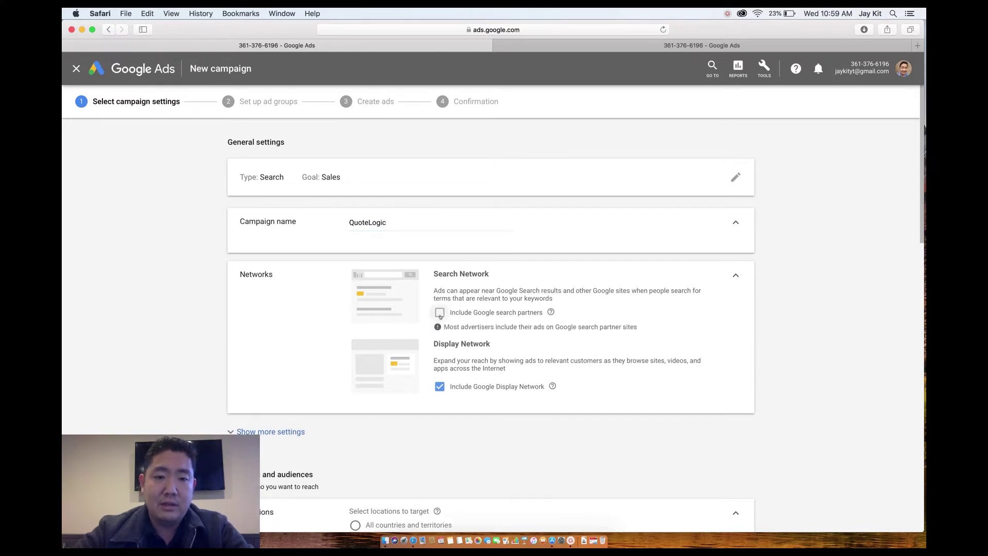
click(440, 387)
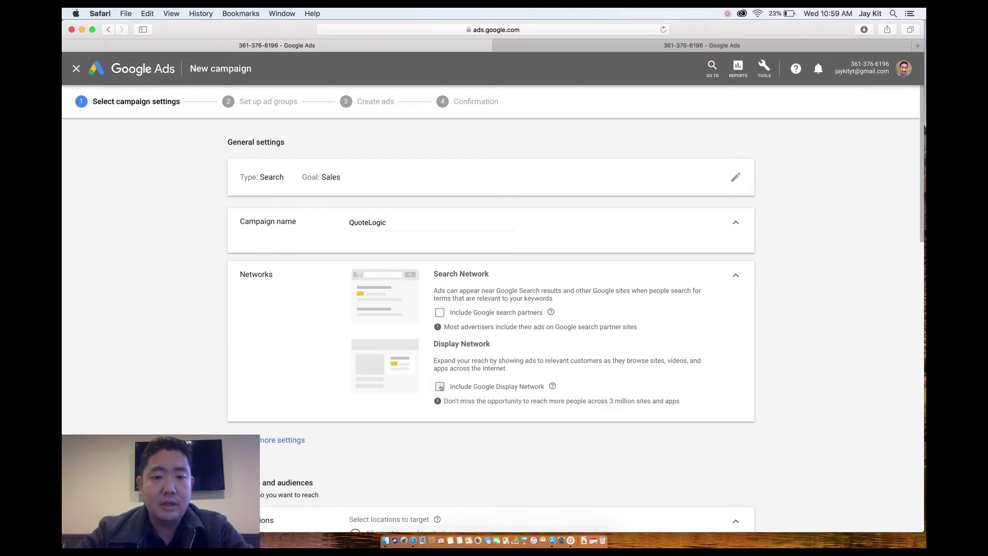
scroll(446, 417, down, 3)
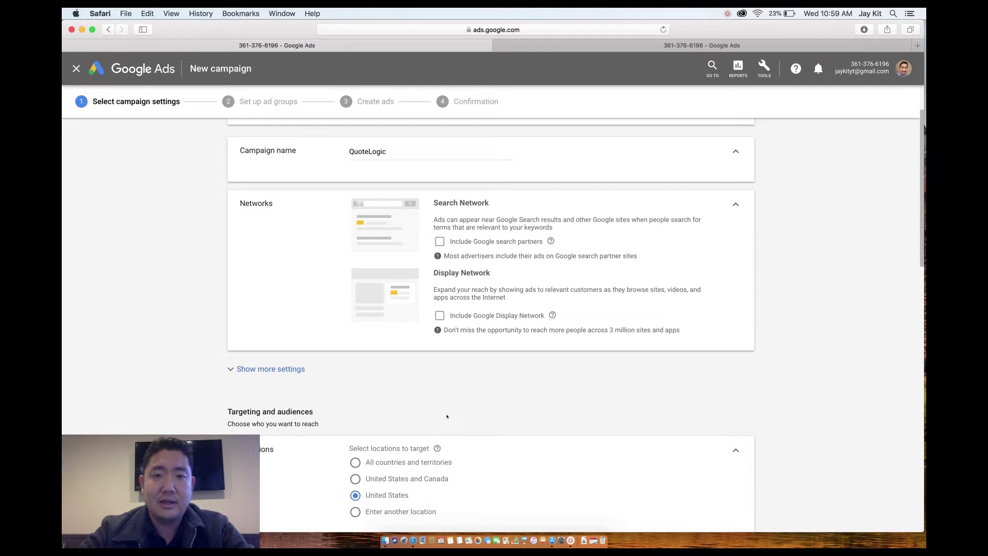
scroll(447, 417, down, 2)
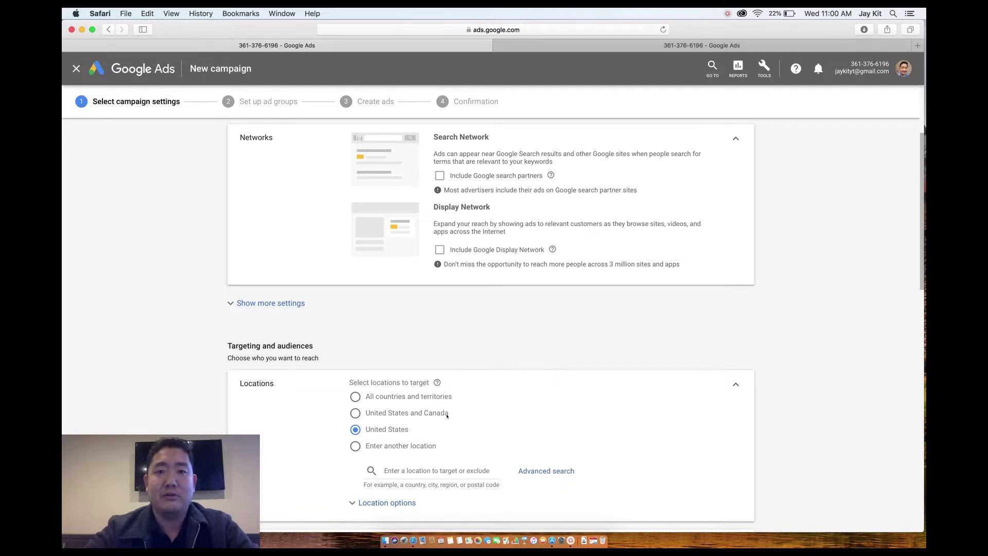
scroll(446, 416, down, 2)
scroll(447, 416, down, 2)
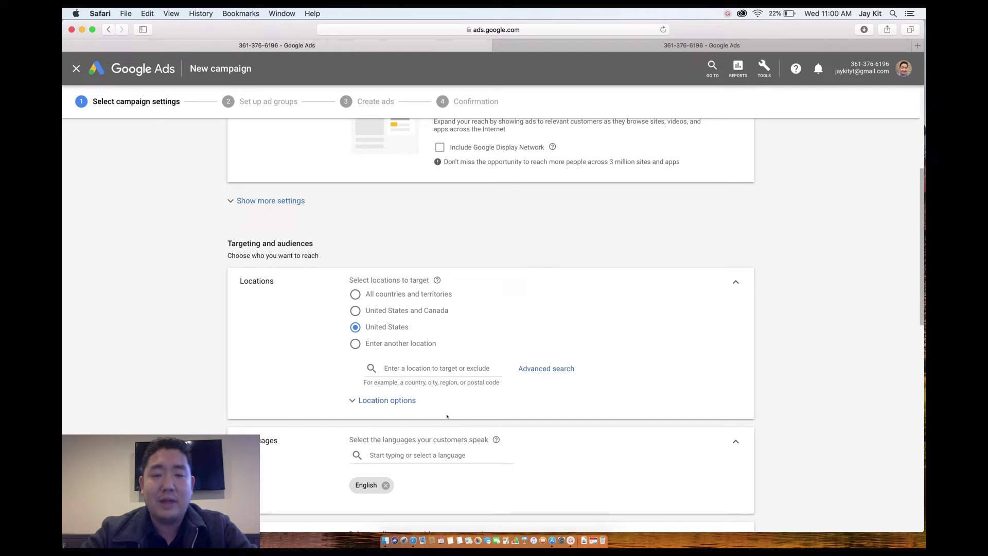
scroll(447, 416, down, 3)
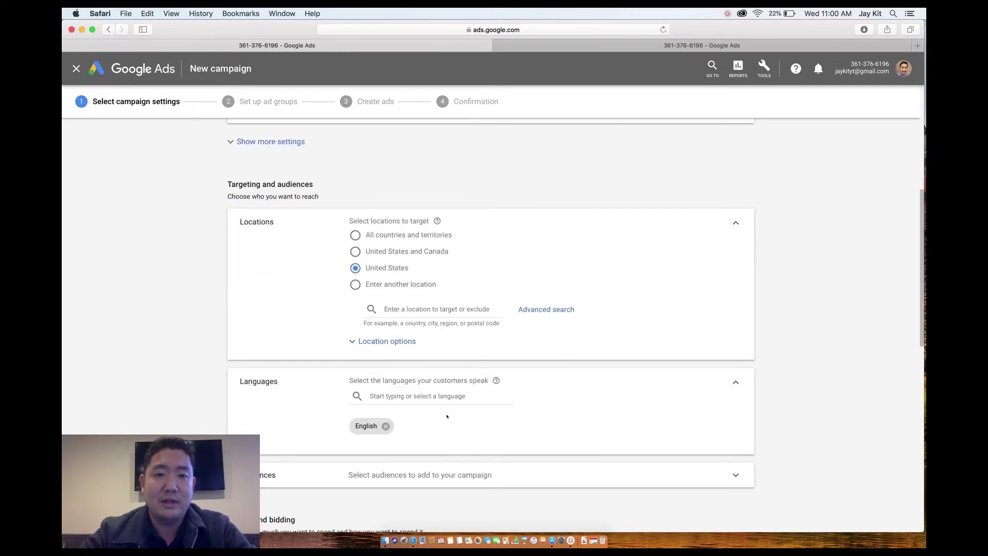
scroll(447, 416, up, 2)
scroll(447, 416, down, 3)
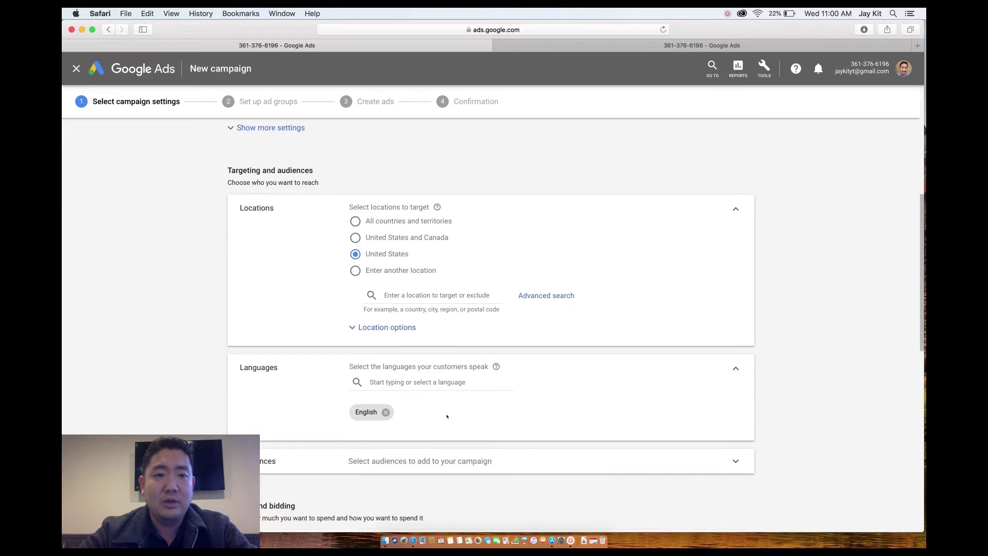
scroll(446, 415, down, 1)
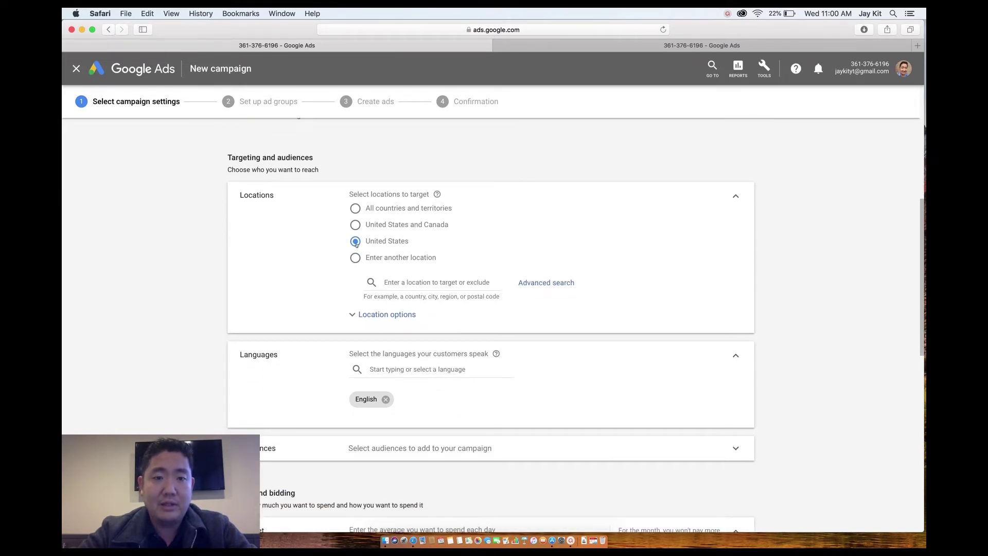
Step: Use advanced location search in radius mode to target the area around Corona, CA
click(356, 259)
click(391, 281)
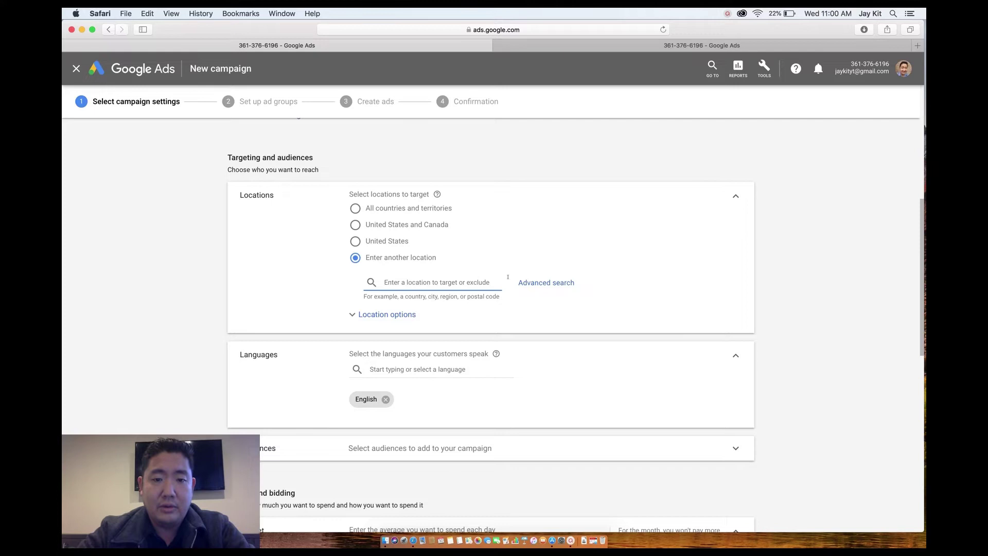
click(545, 283)
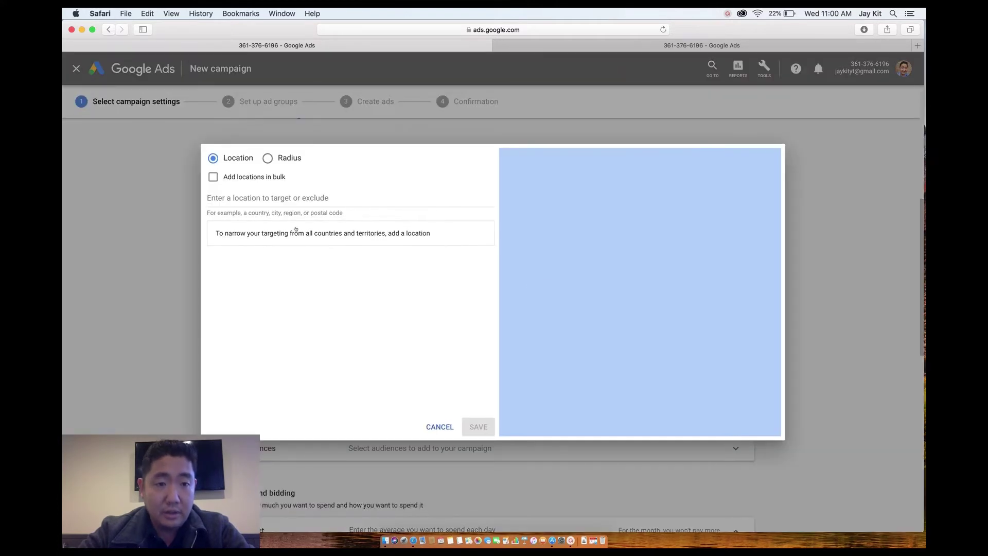
click(270, 160)
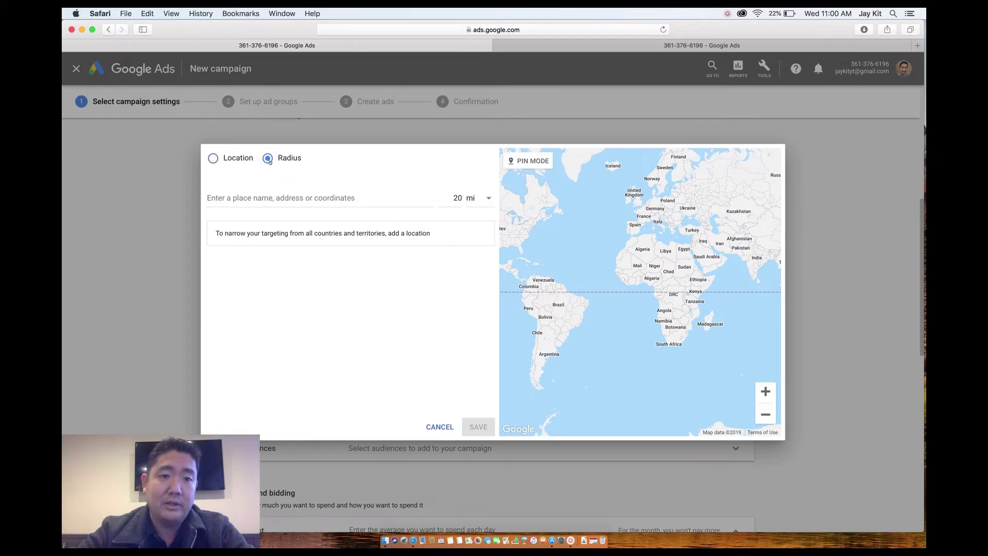
click(272, 201)
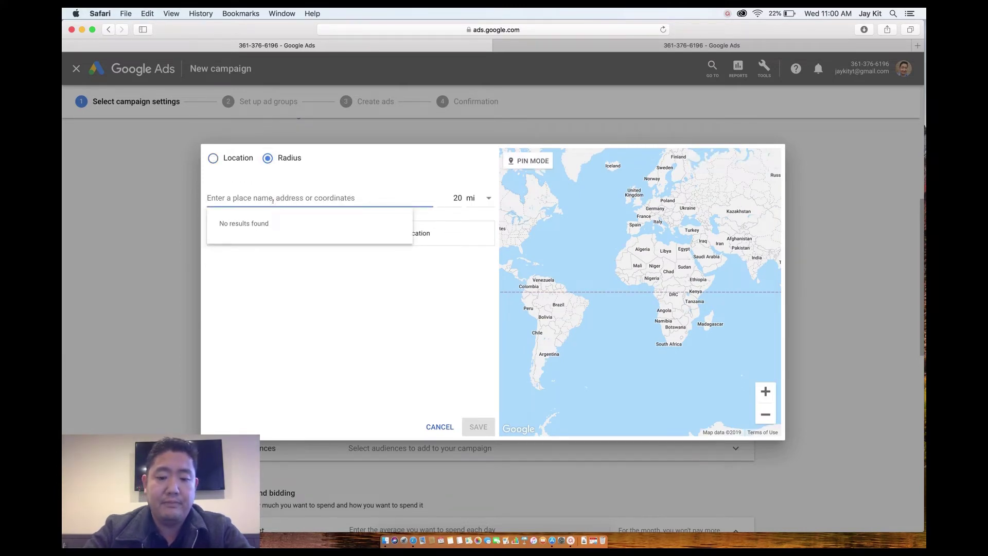
text(corona)
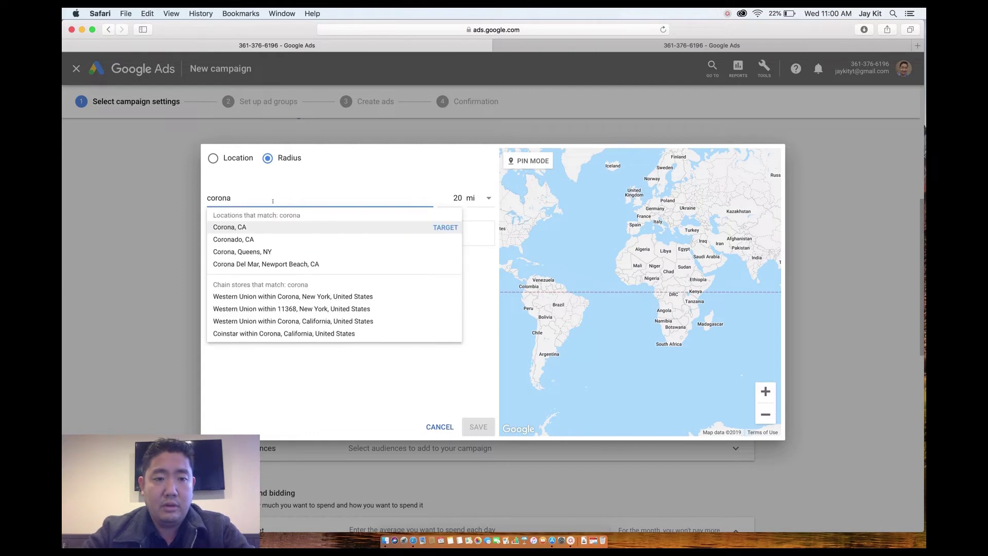
click(255, 226)
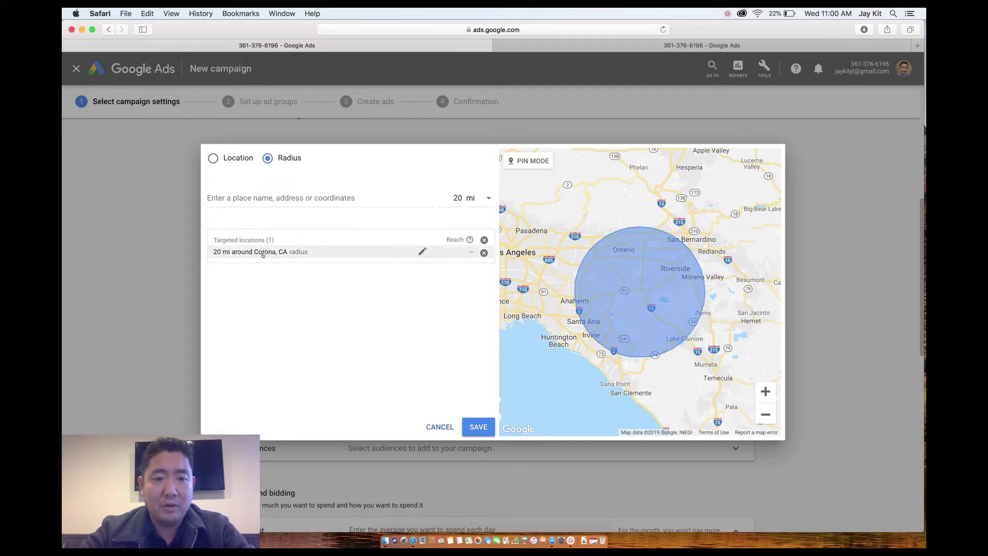
Step: Change the Corona, CA radius from 20 mi to 30 mi and save the locations
click(294, 252)
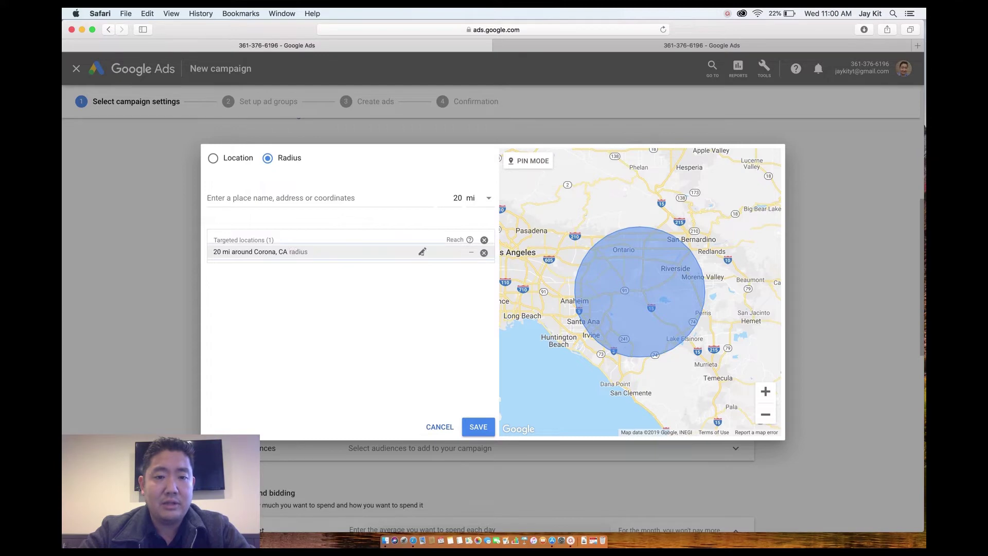
click(422, 251)
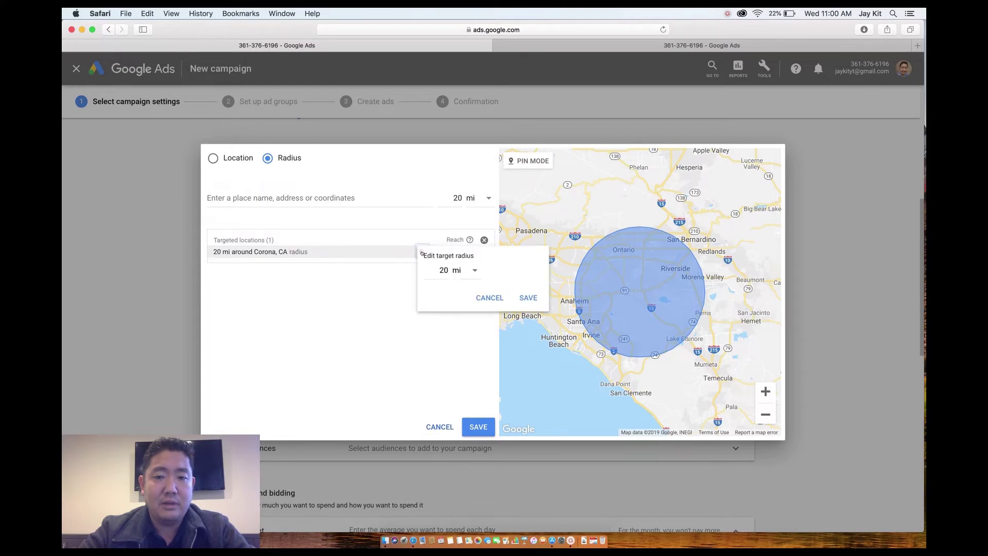
click(448, 271)
key(BackSpace)
text(3)
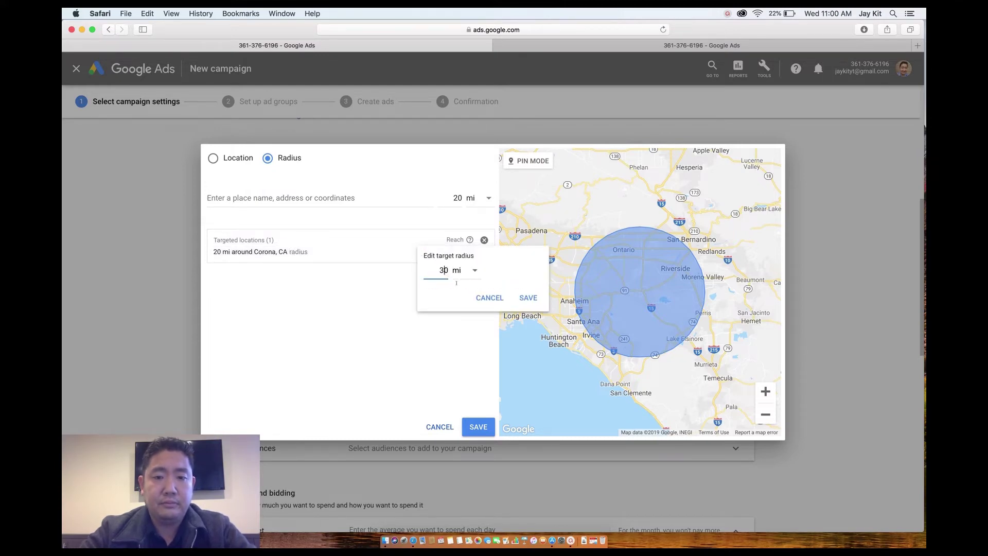
click(526, 298)
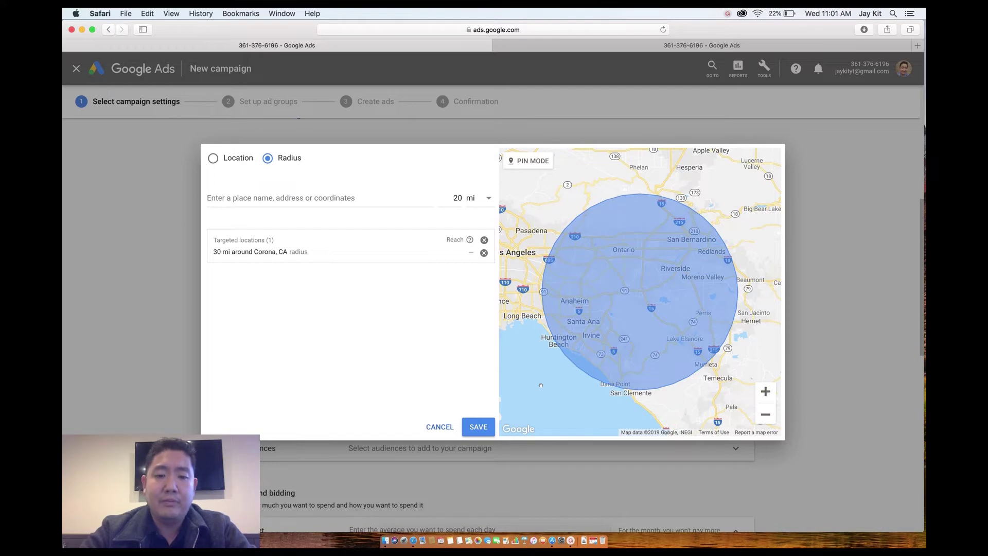
click(484, 429)
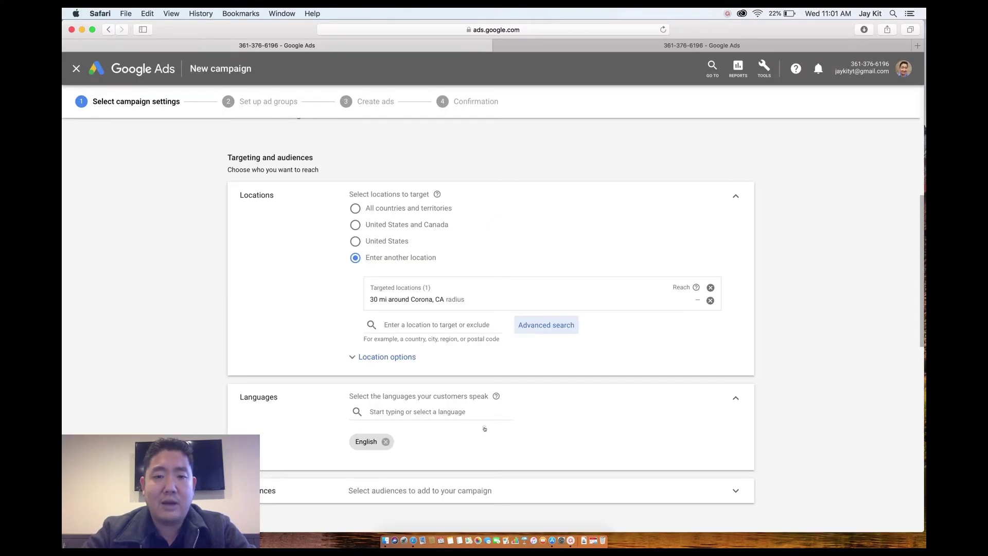
Step: Enter $100 as the average daily budget under the Maximize clicks bidding
scroll(484, 428, down, 3)
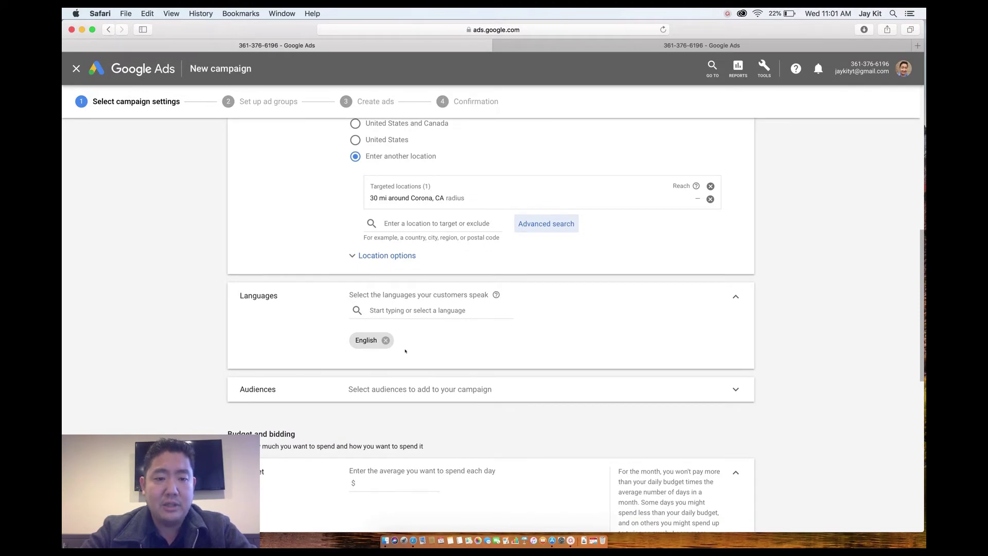
scroll(417, 347, down, 3)
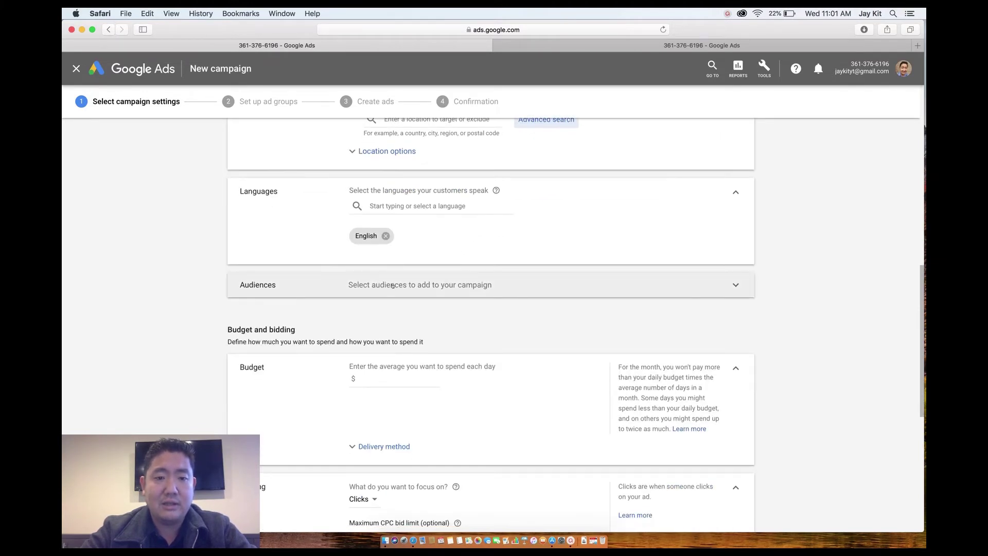
scroll(392, 330, down, 3)
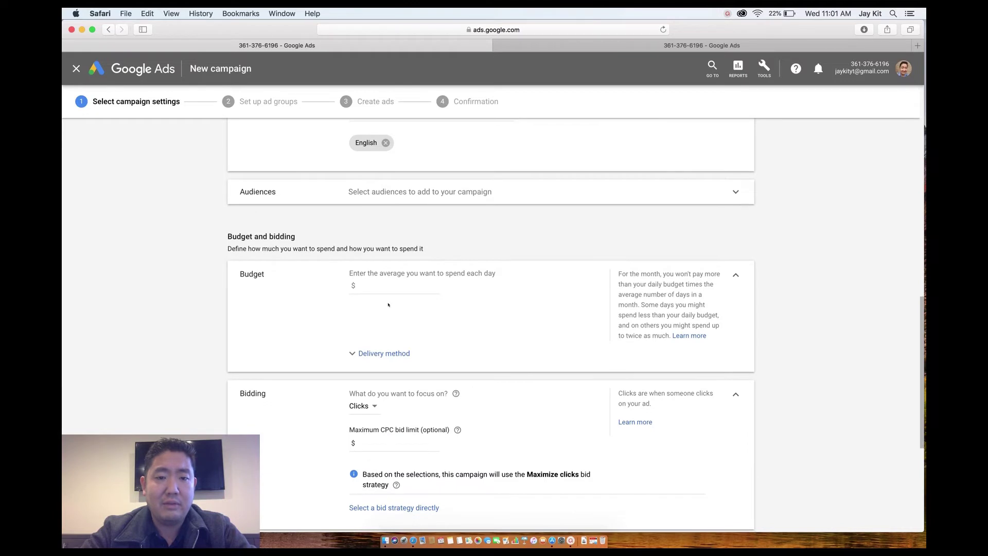
click(386, 281)
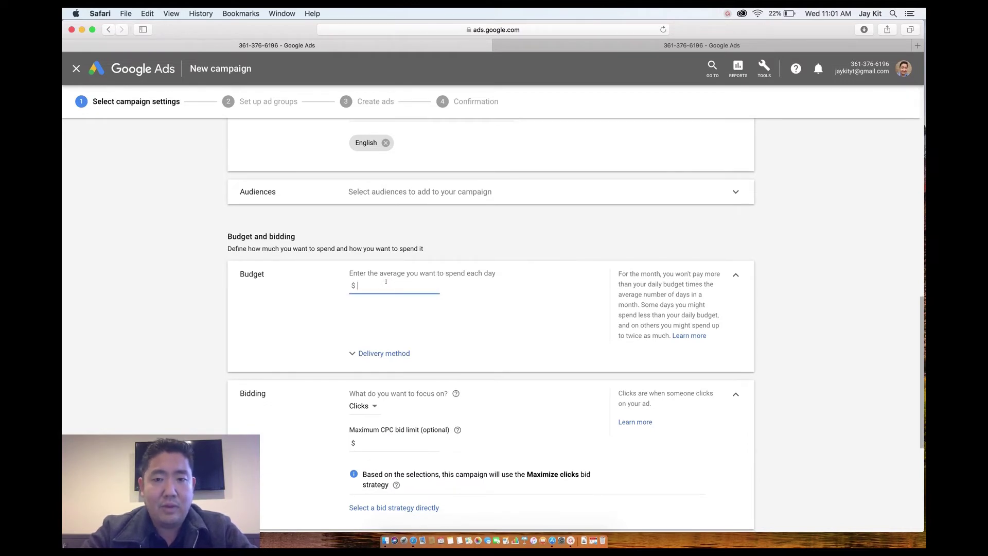
text(100)
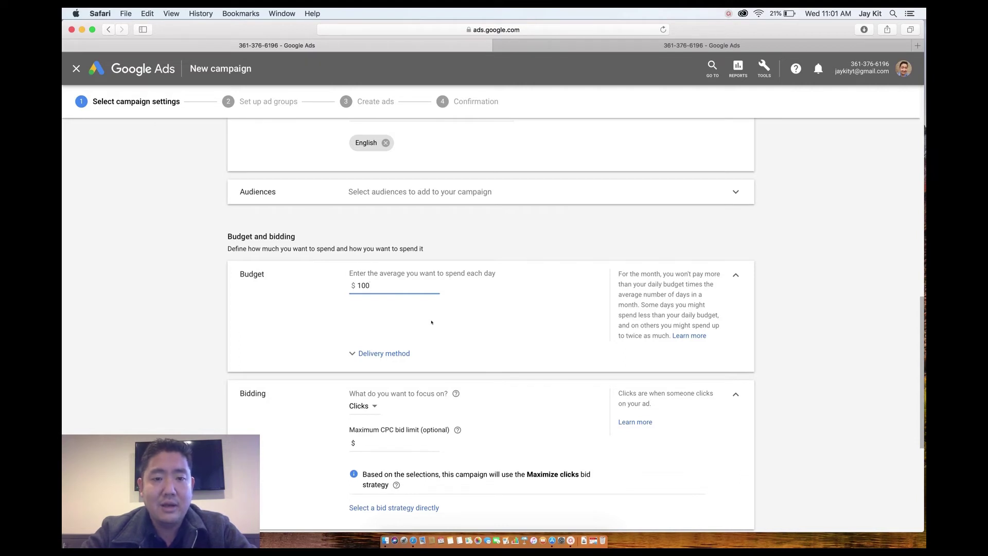
click(442, 327)
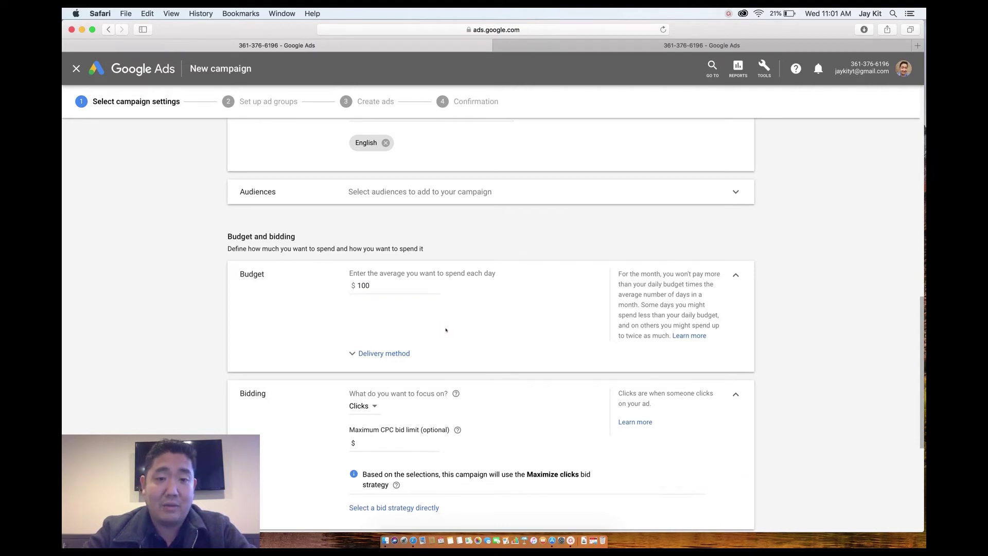
scroll(446, 330, down, 2)
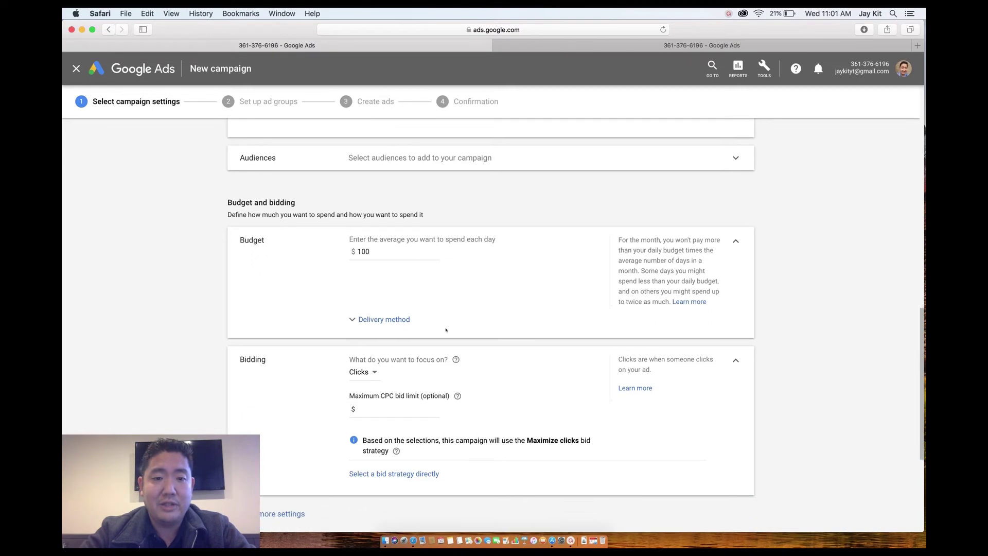
scroll(445, 330, down, 3)
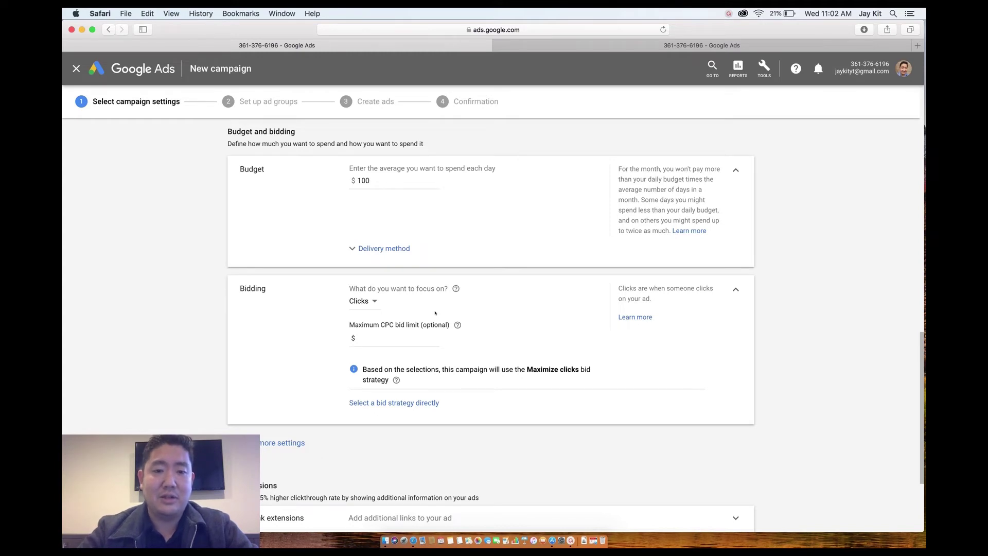
click(395, 338)
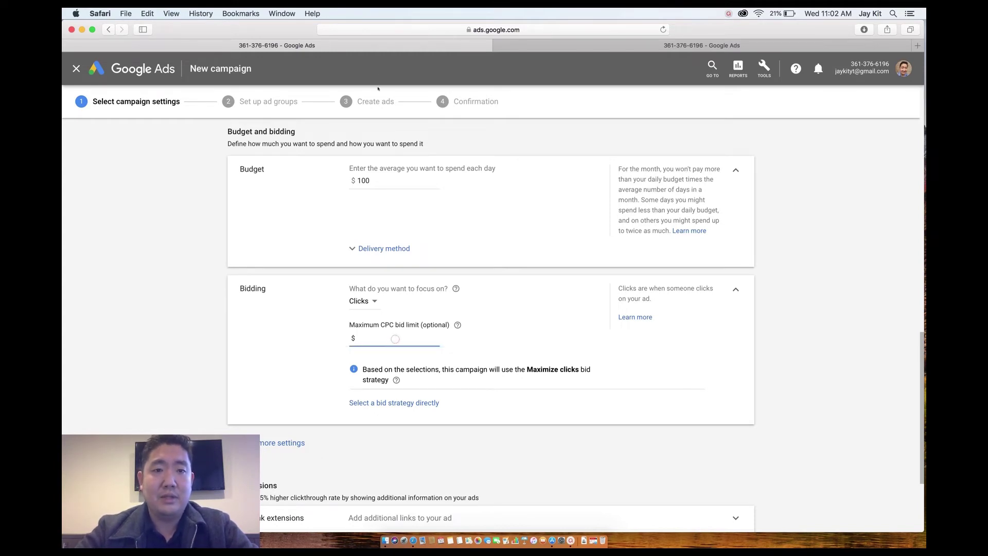
Step: Cap bids with a $15.00 maximum CPC limit and reveal the additional campaign settings
click(502, 46)
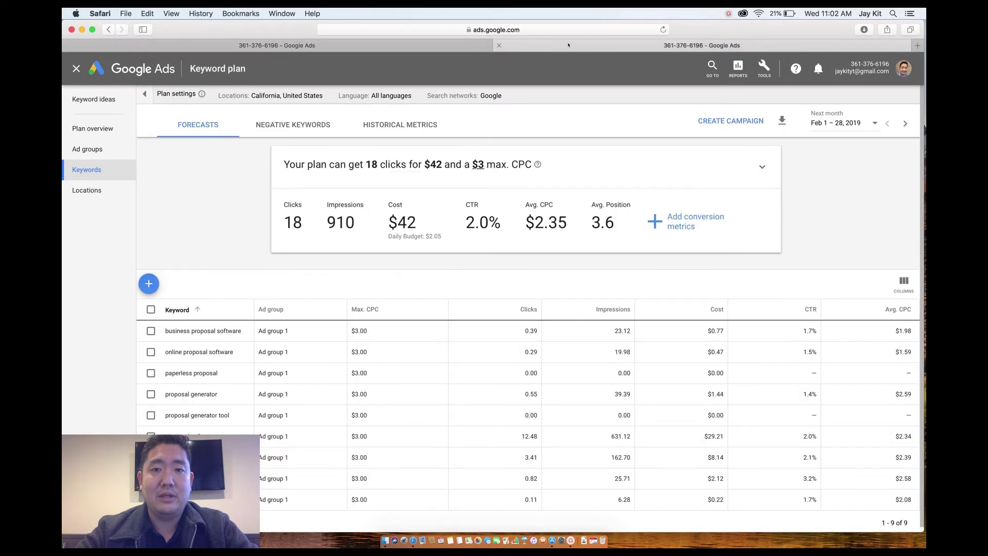
scroll(493, 278, down, 1)
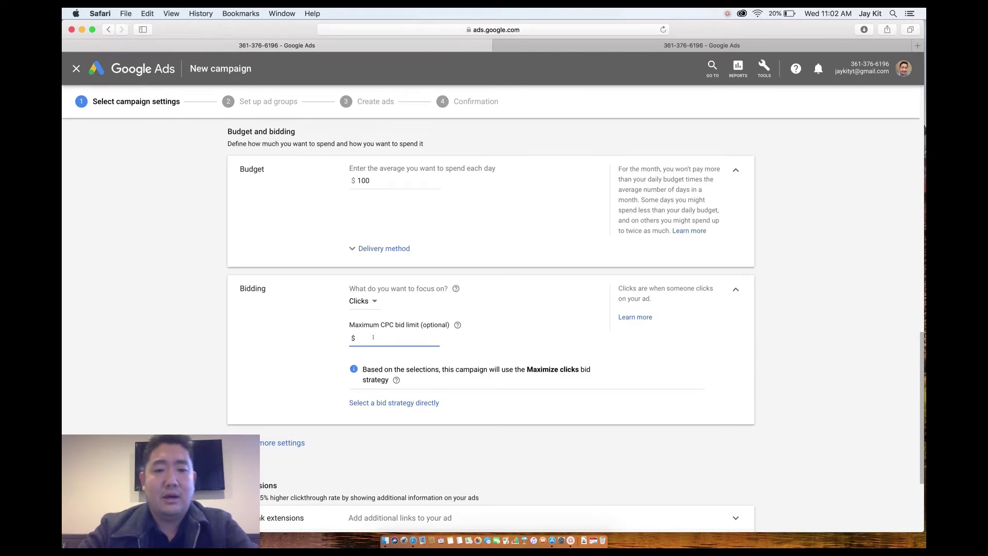
text(15)
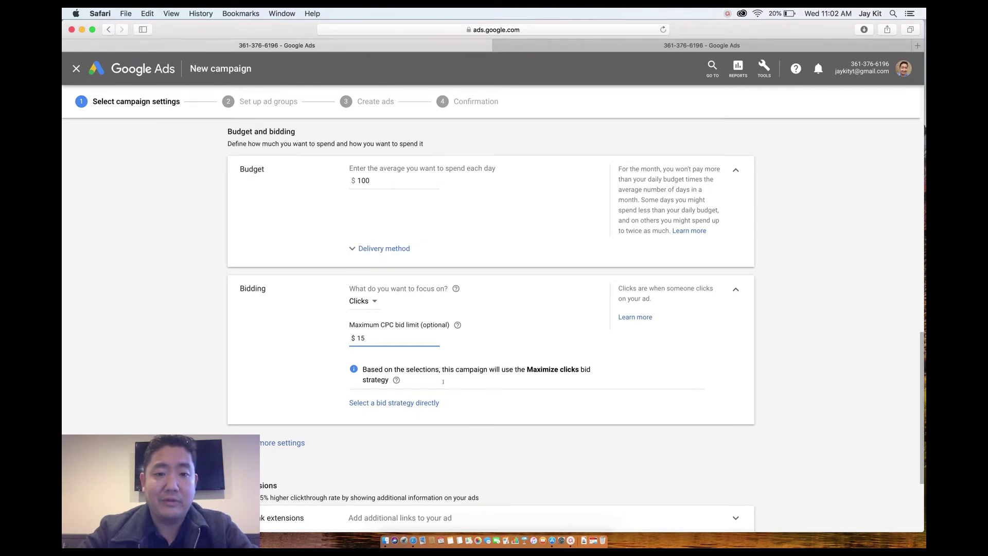
scroll(455, 437, down, 3)
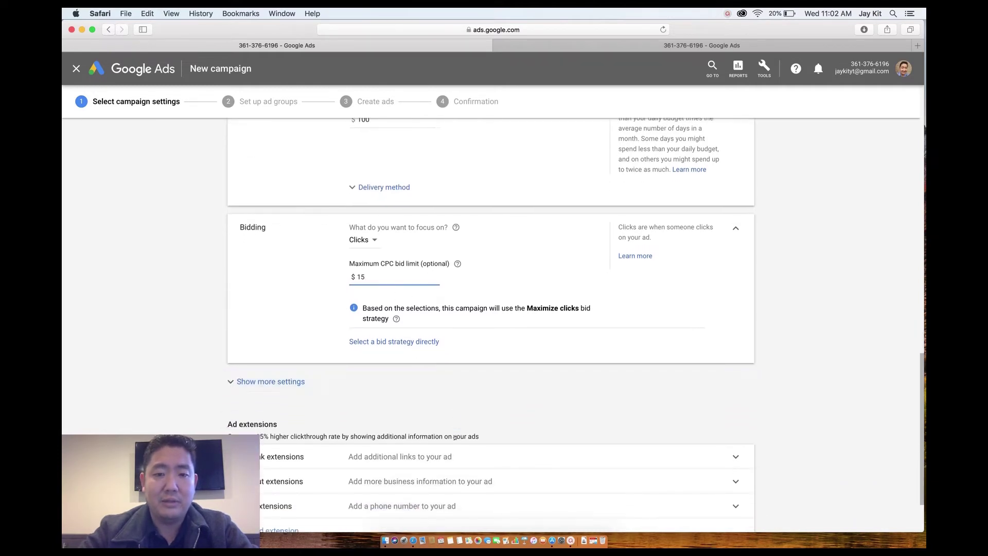
click(281, 383)
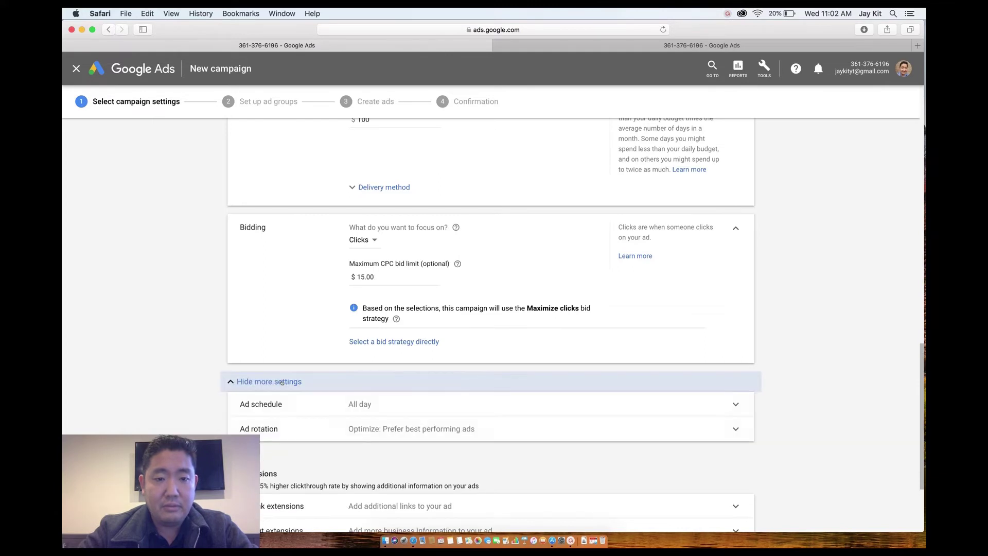
click(375, 342)
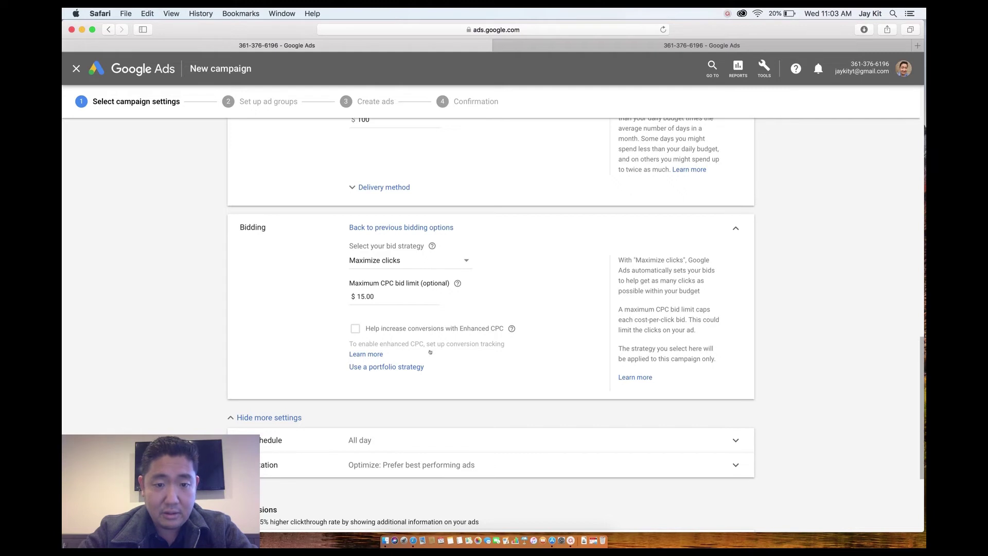
scroll(416, 378, down, 2)
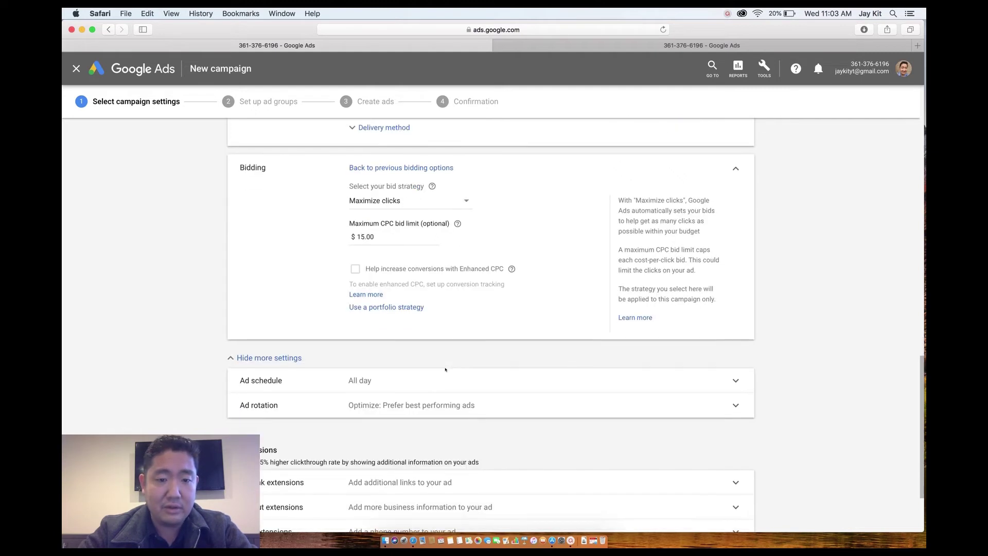
Step: Limit the ad schedule to Mondays - Fridays with a 07:00 start time
click(376, 381)
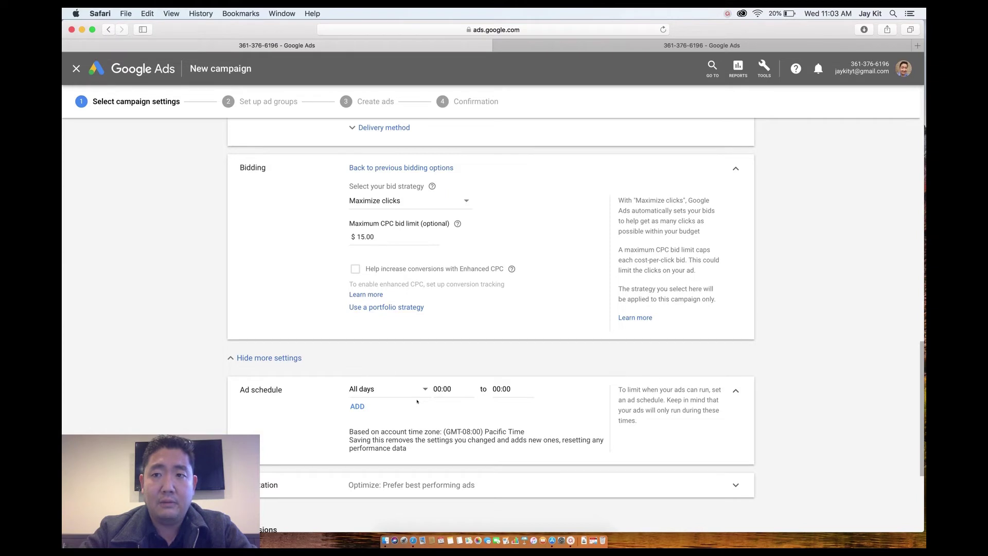
click(425, 391)
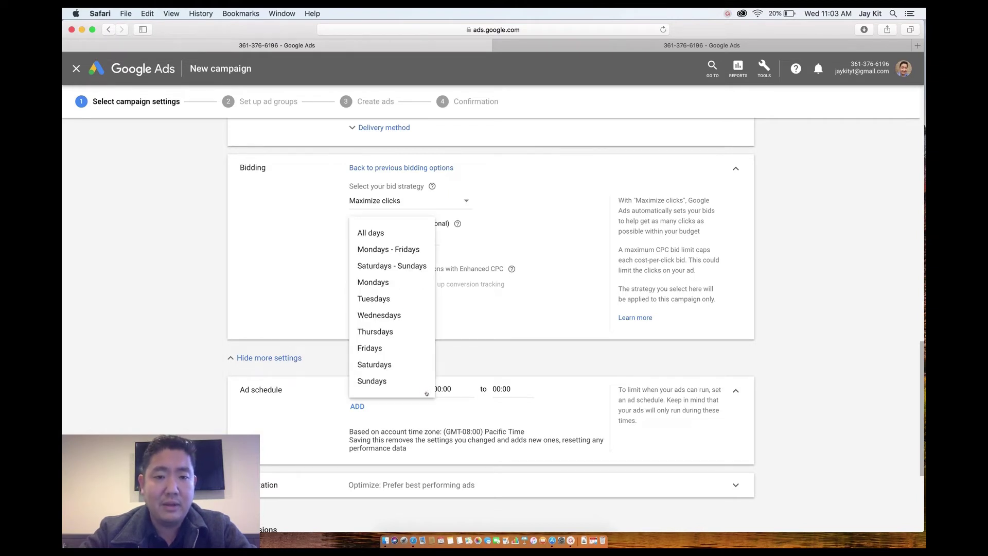
click(420, 256)
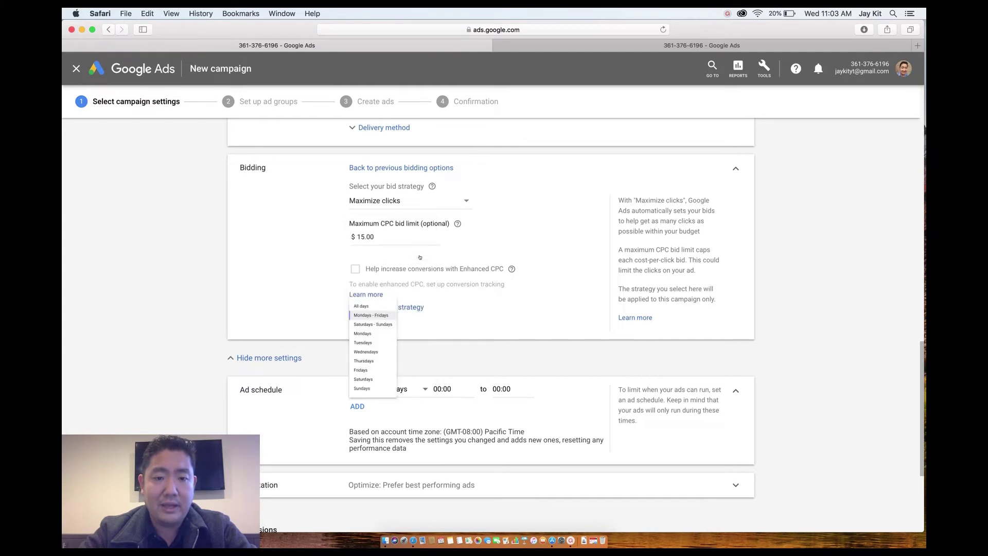
click(437, 389)
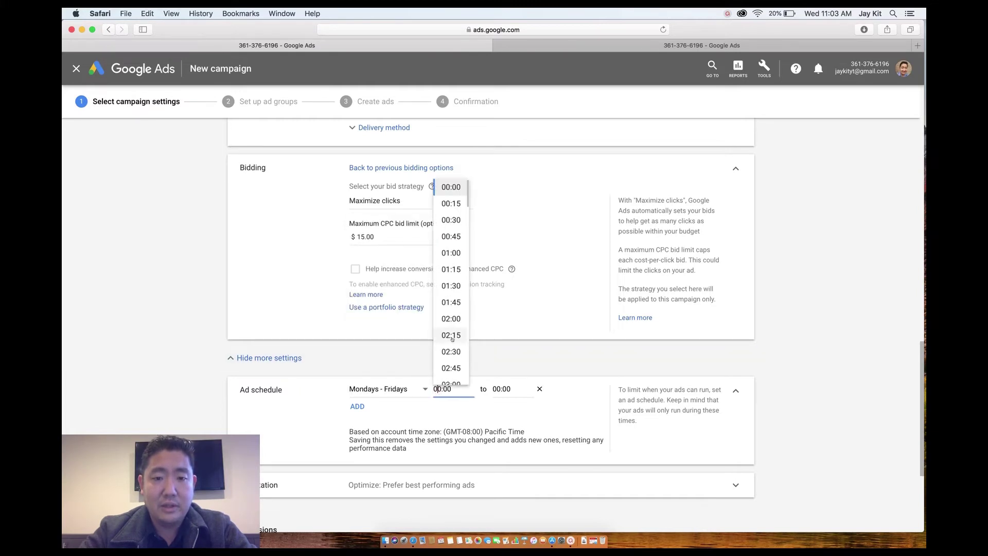
scroll(452, 340, down, 5)
scroll(452, 340, down, 6)
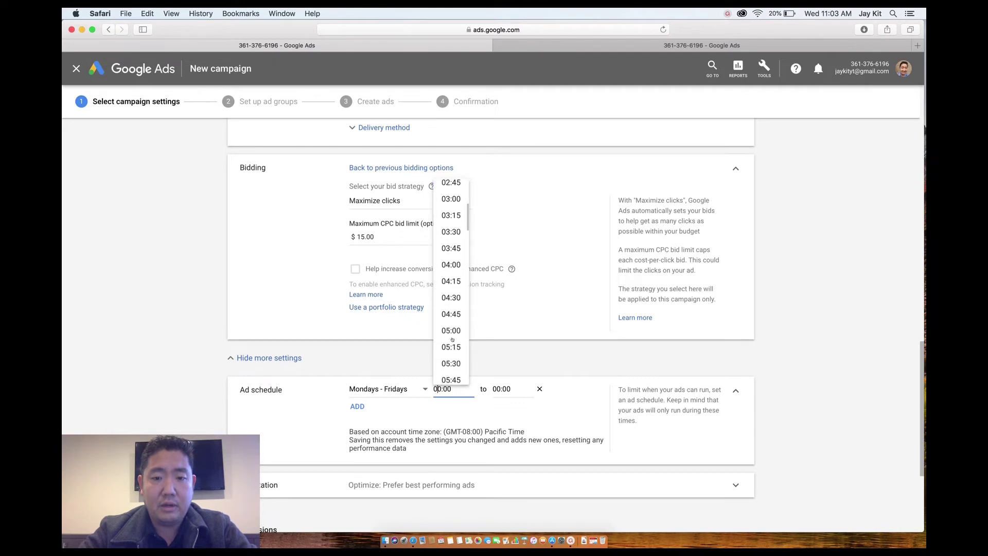
click(451, 311)
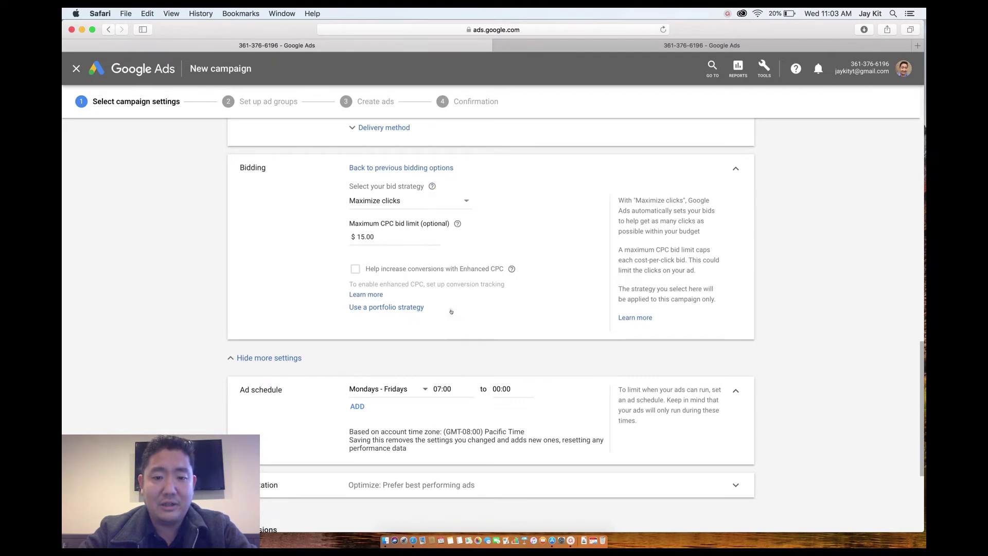
Step: Pick a schedule end time and try saving the campaign settings
click(498, 395)
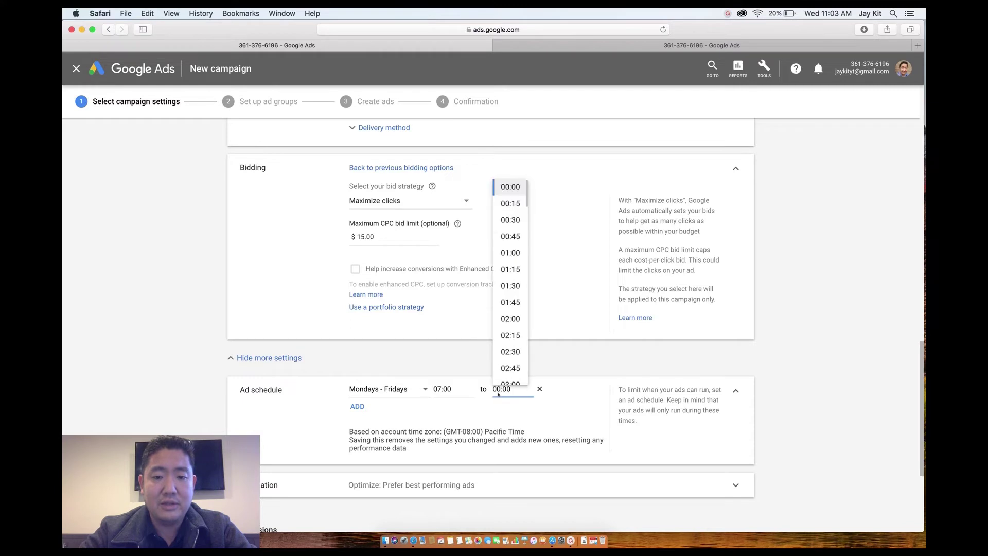
scroll(506, 335, down, 5)
scroll(507, 335, down, 5)
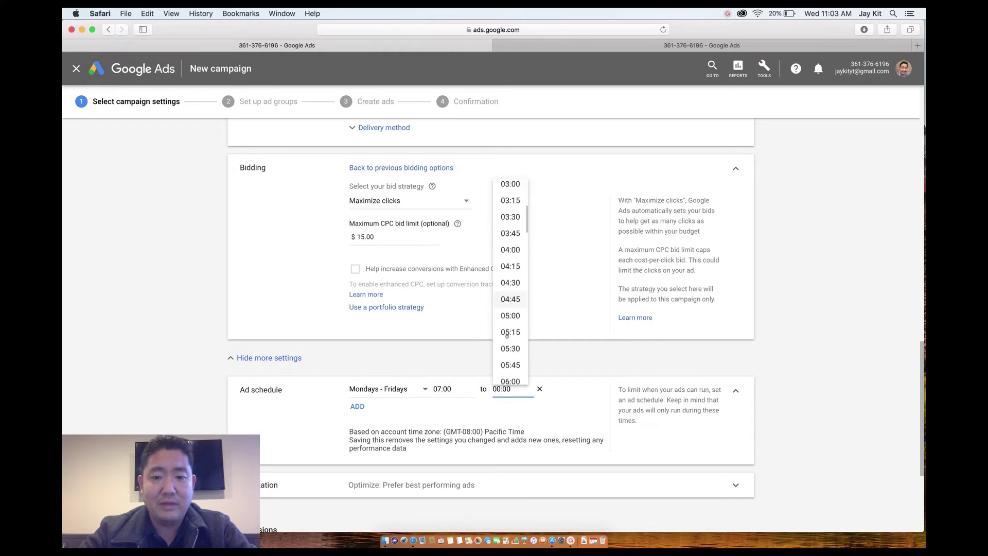
click(510, 333)
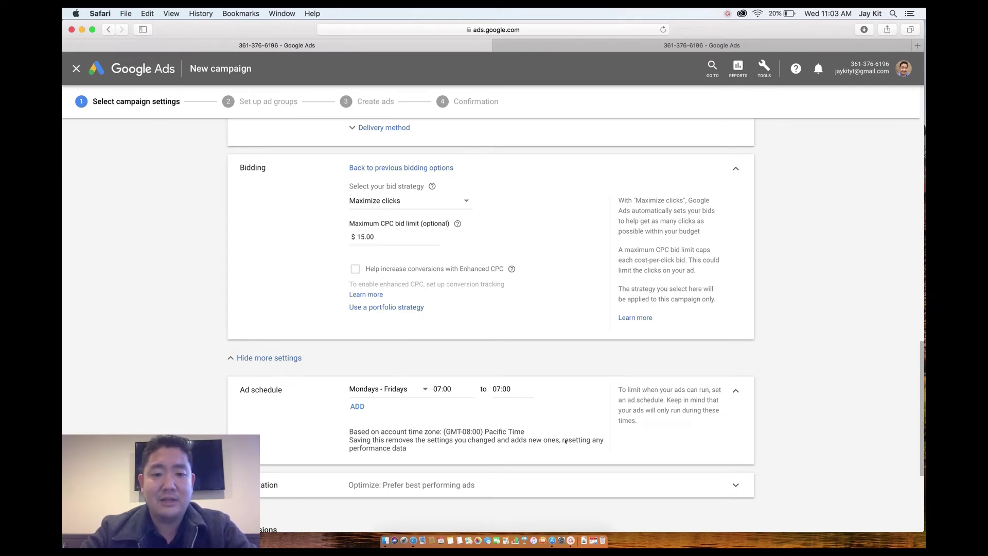
scroll(566, 442, down, 4)
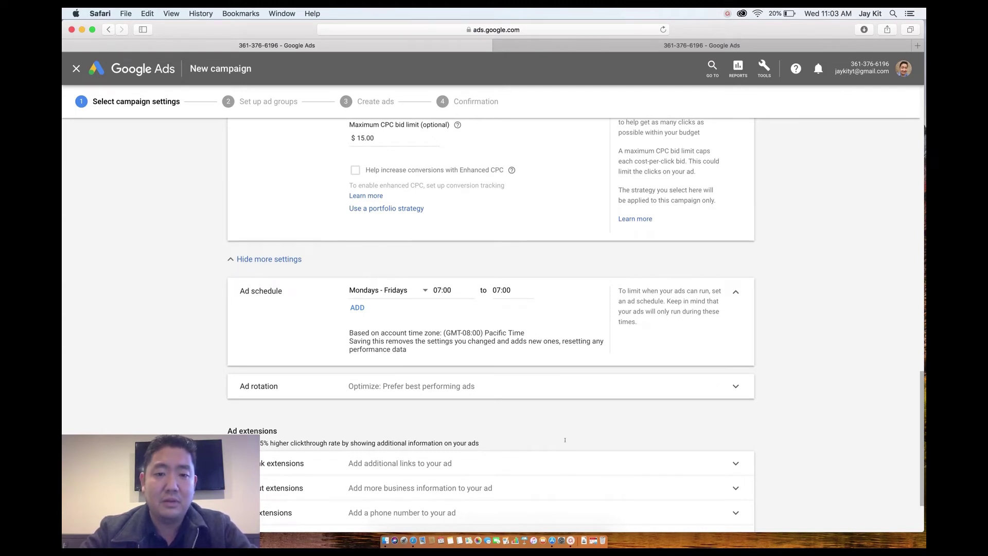
scroll(566, 441, down, 2)
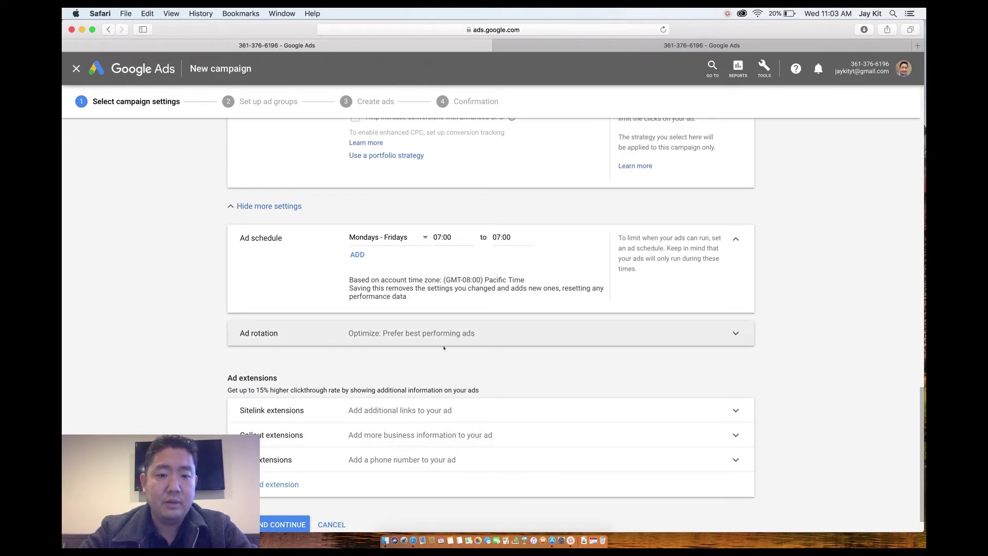
scroll(448, 367, down, 1)
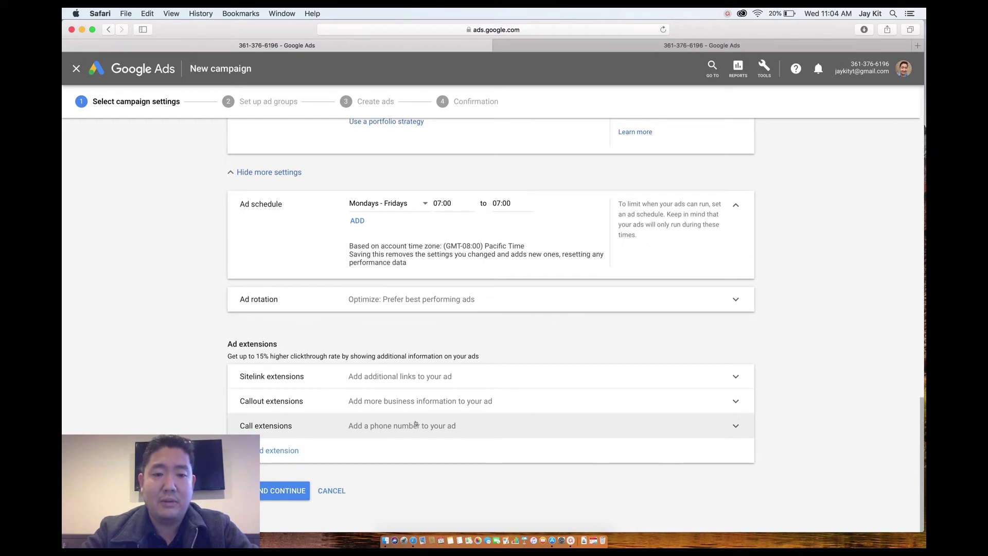
click(289, 491)
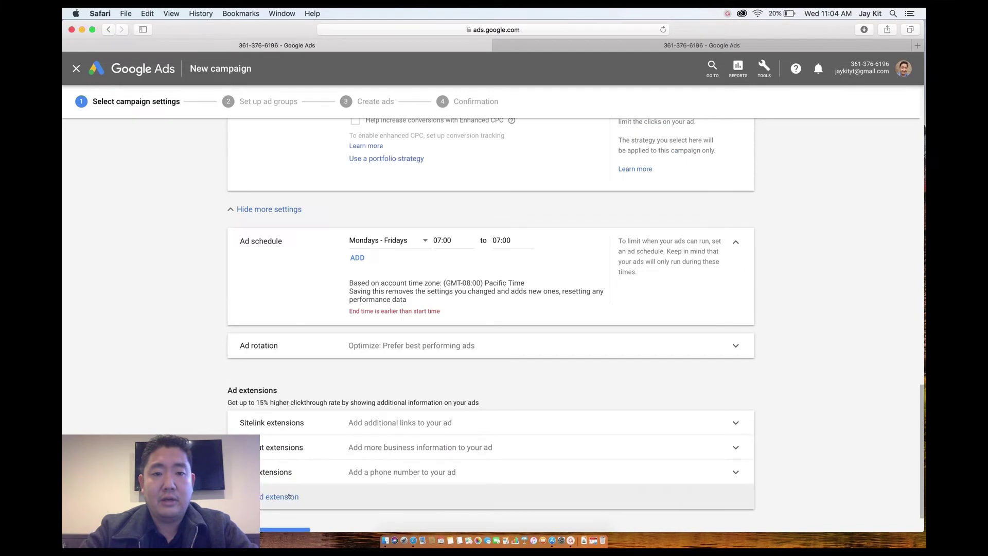
Step: Correct the schedule end time to 19:00 and save the campaign settings
scroll(312, 469, down, 1)
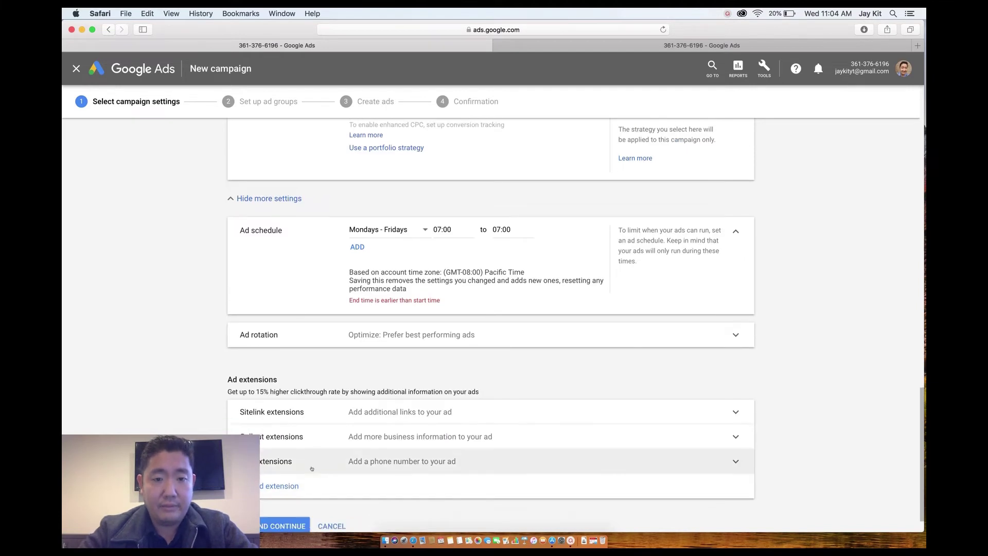
click(512, 230)
scroll(511, 378, down, 5)
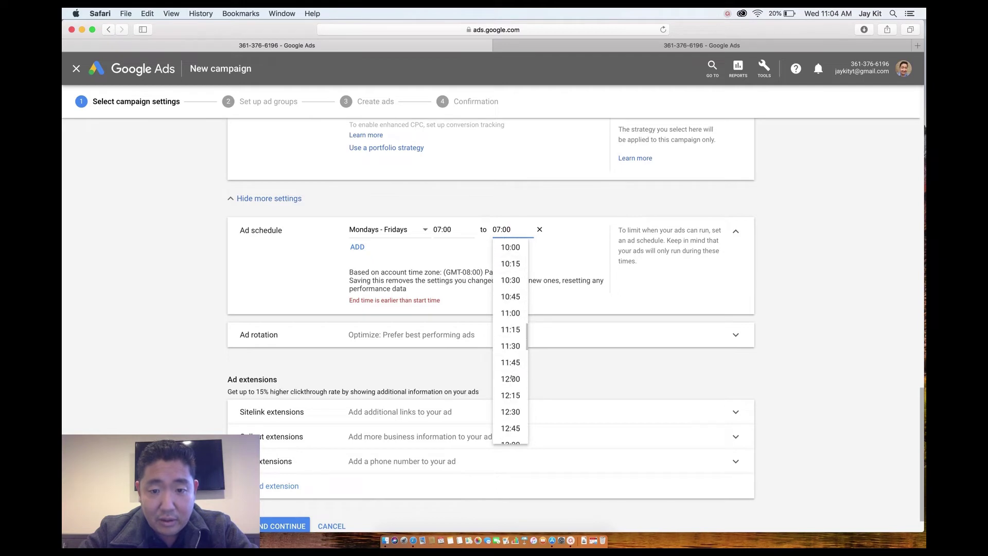
scroll(511, 378, down, 8)
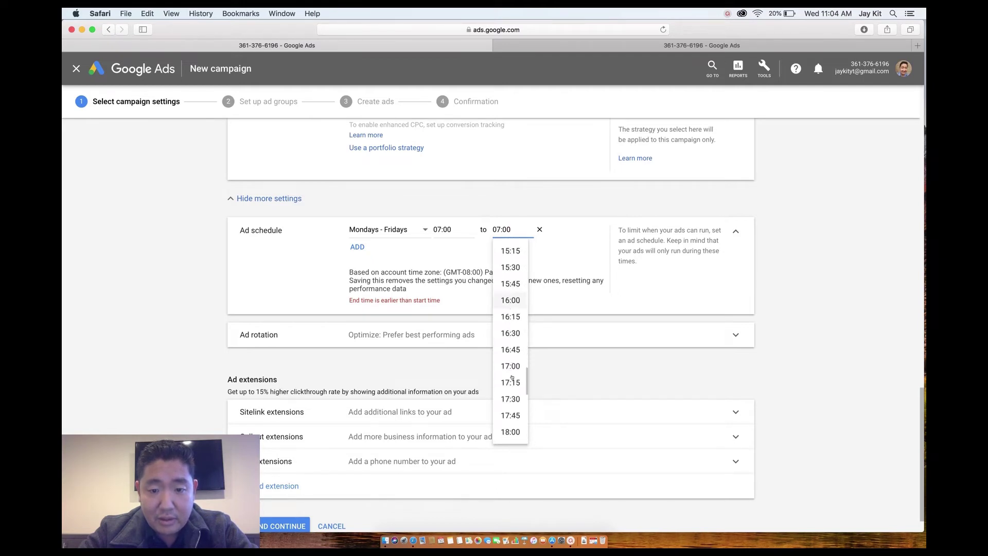
scroll(511, 379, down, 4)
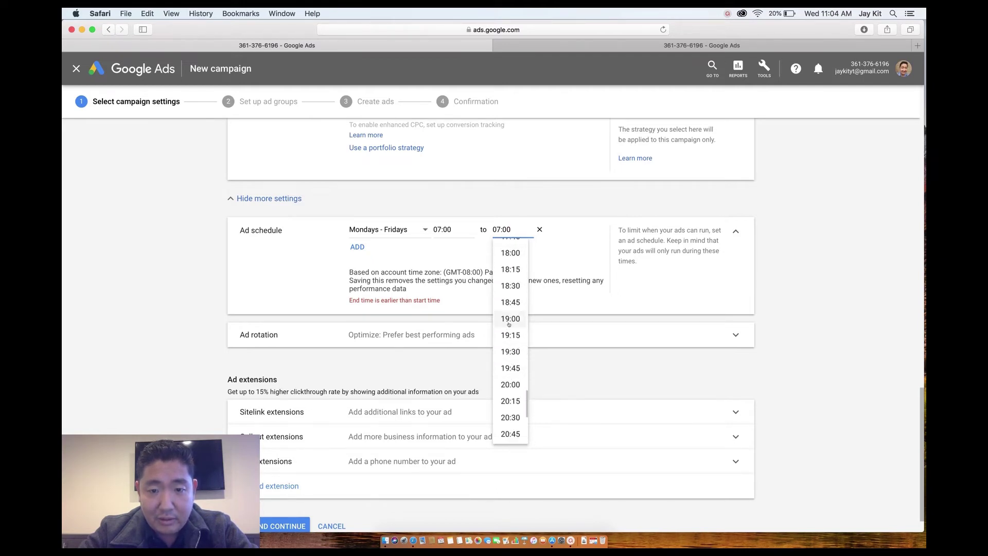
click(510, 319)
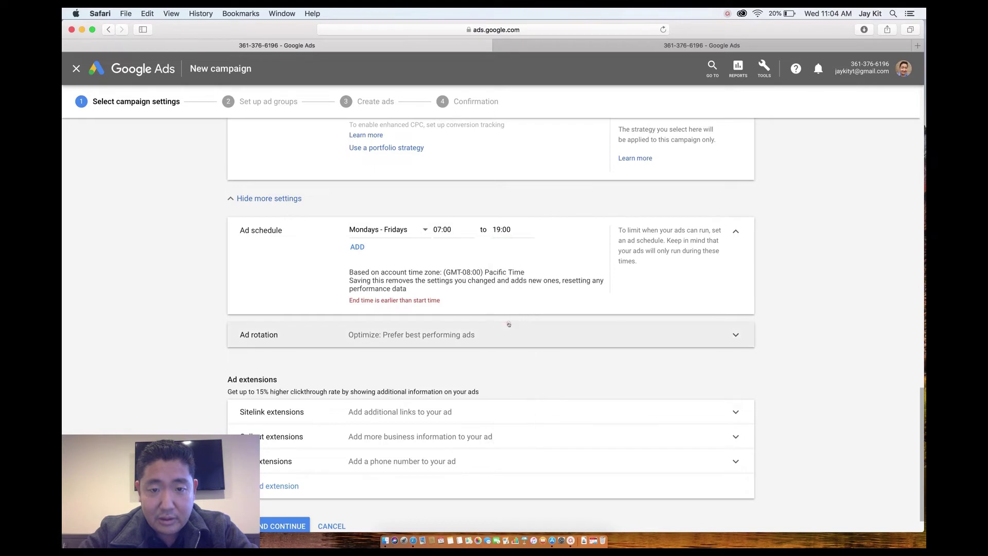
click(278, 526)
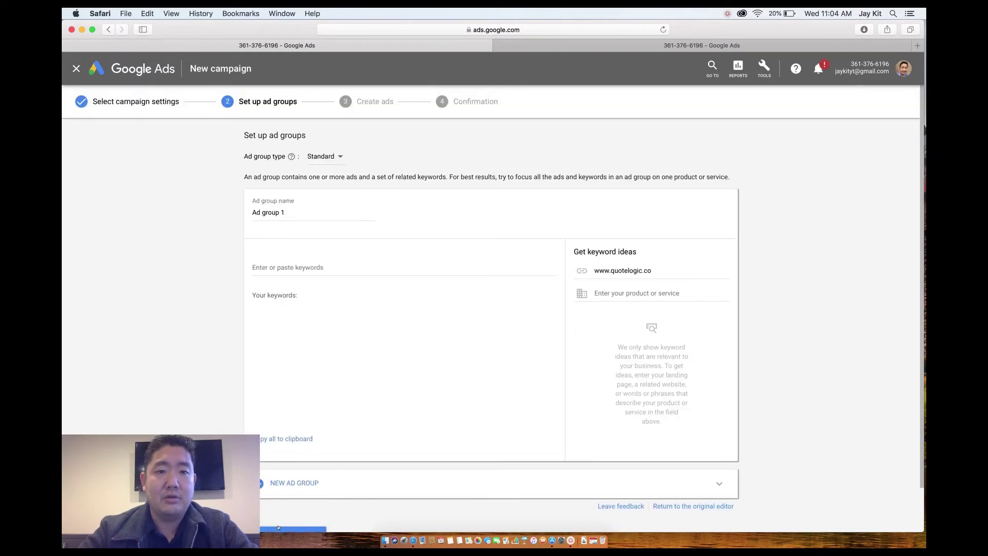
click(329, 155)
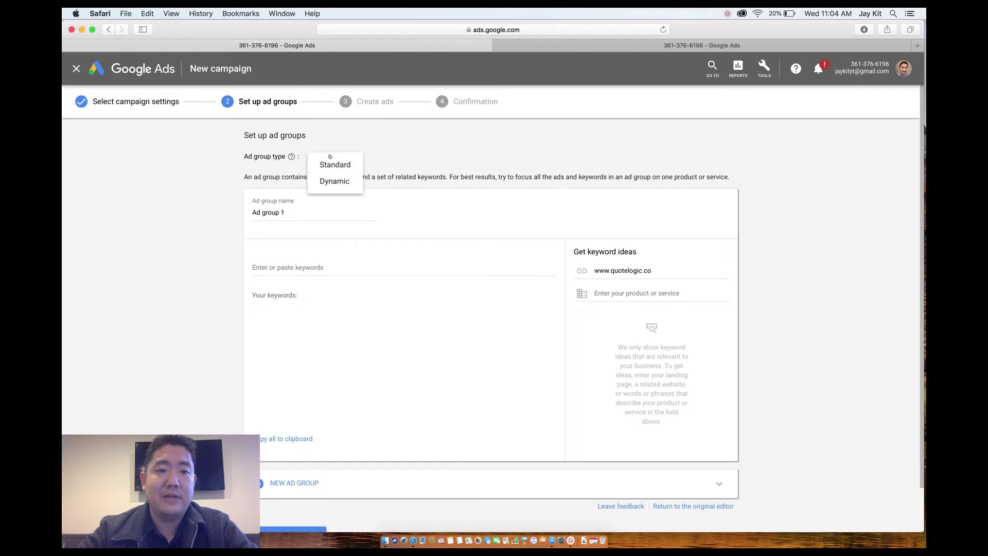
click(335, 164)
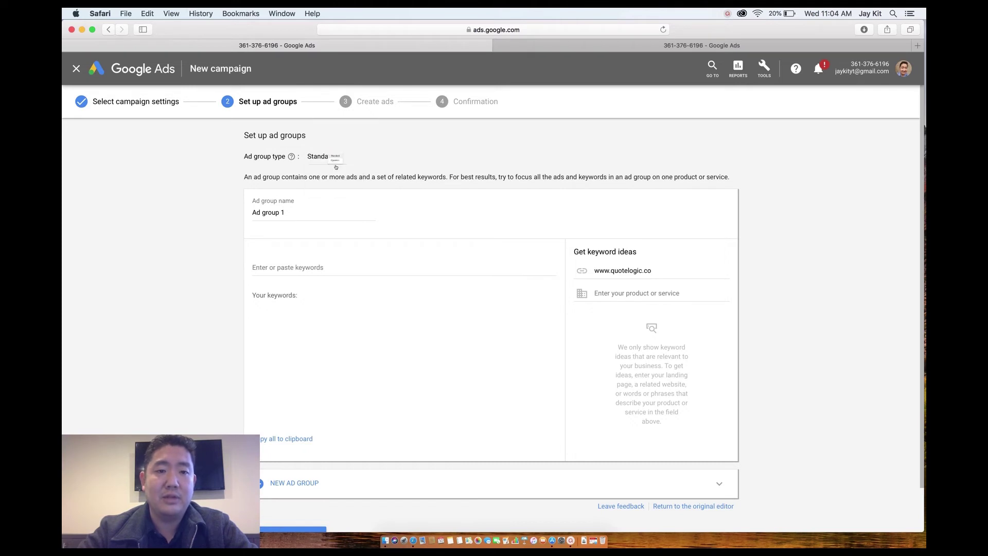
triple_click(298, 214)
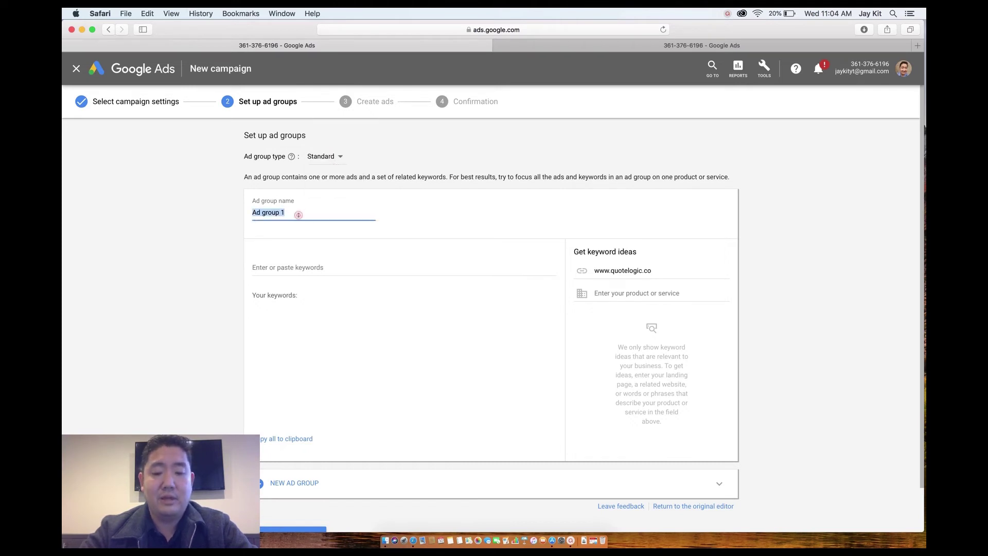
text(Local )
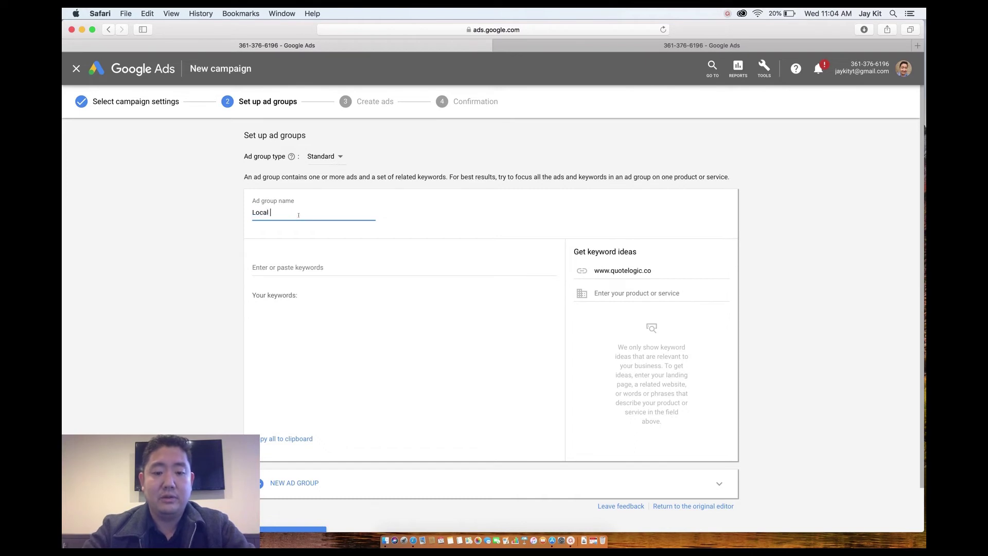
text(Businesses)
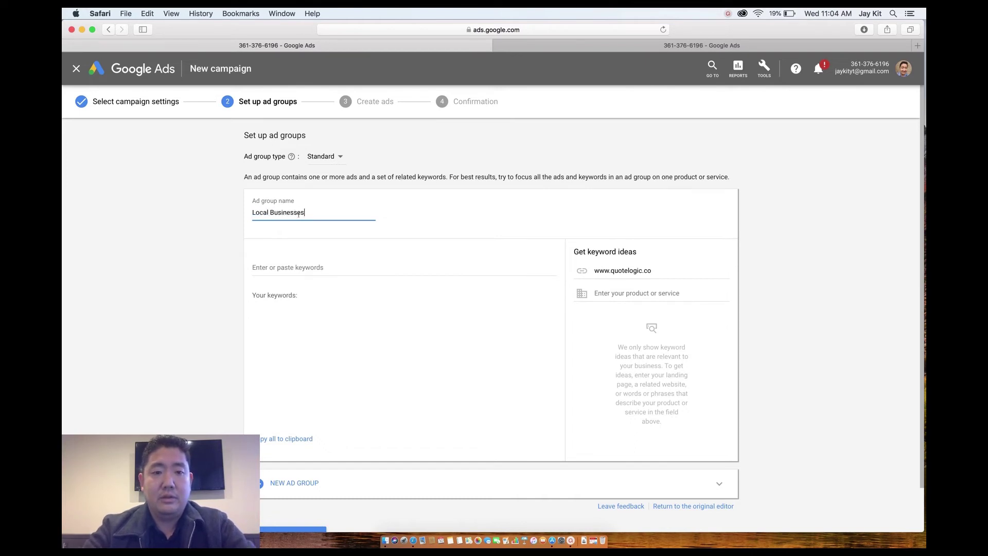
click(302, 267)
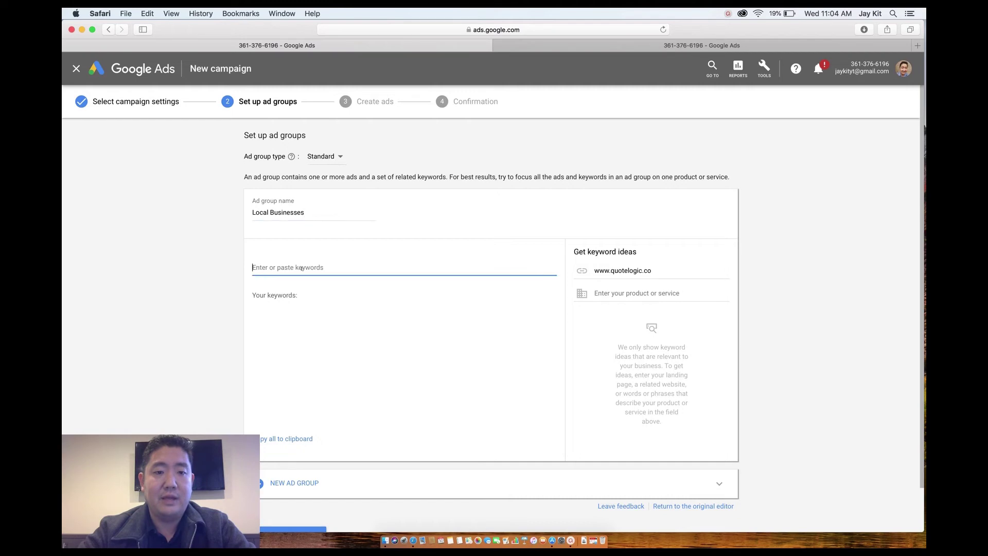
click(585, 46)
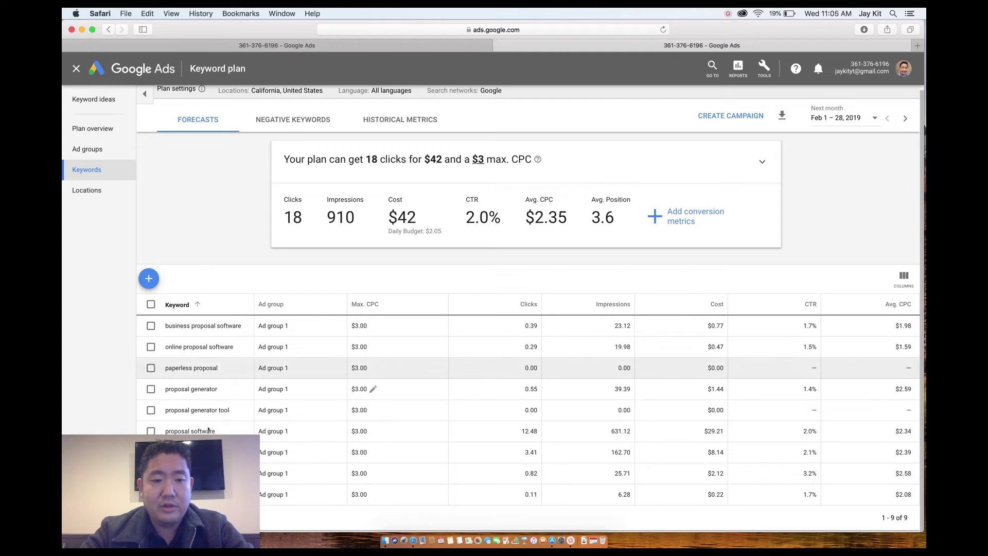
click(451, 49)
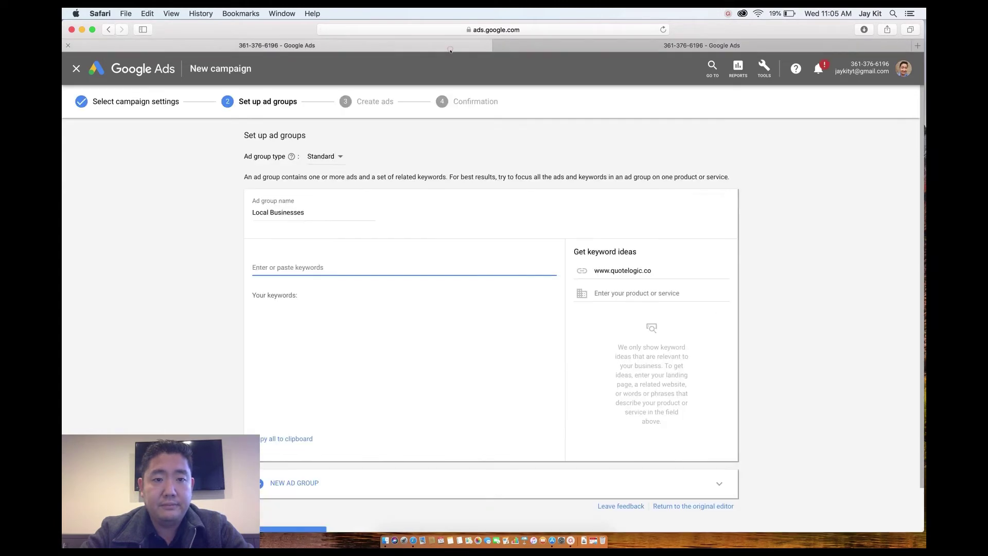
Step: Add "proposal software" as a Phrase match keyword in the Local Businesses ad group
text(")
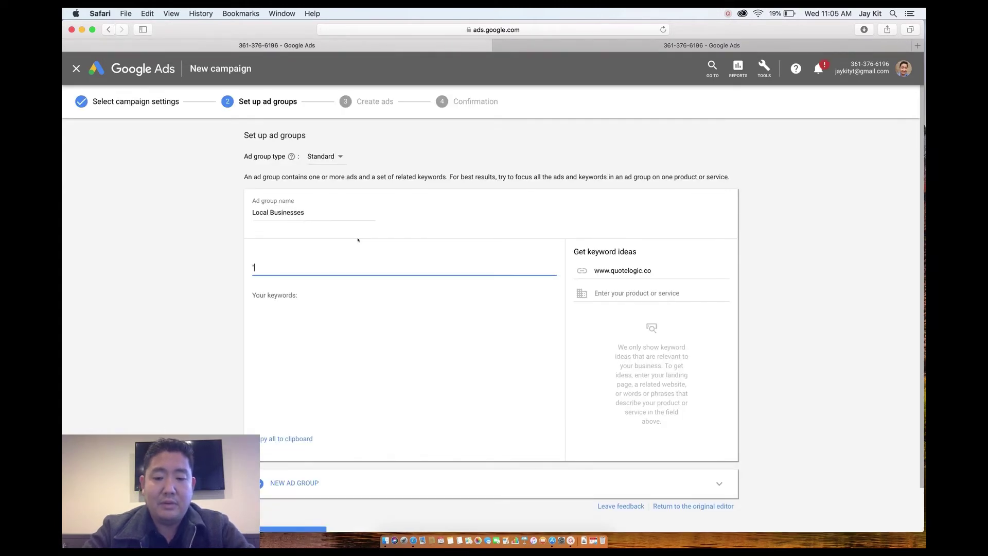
text(pro)
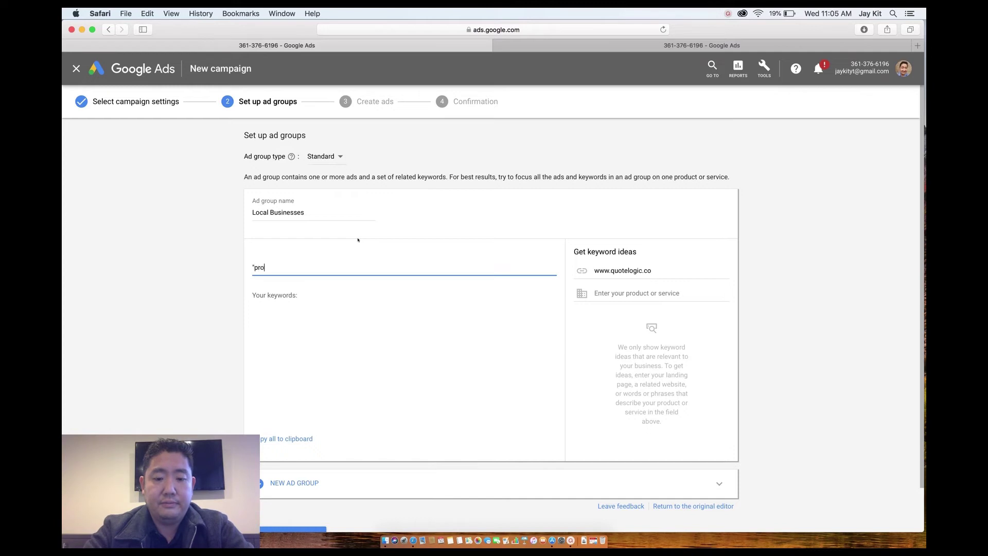
text(posal software)
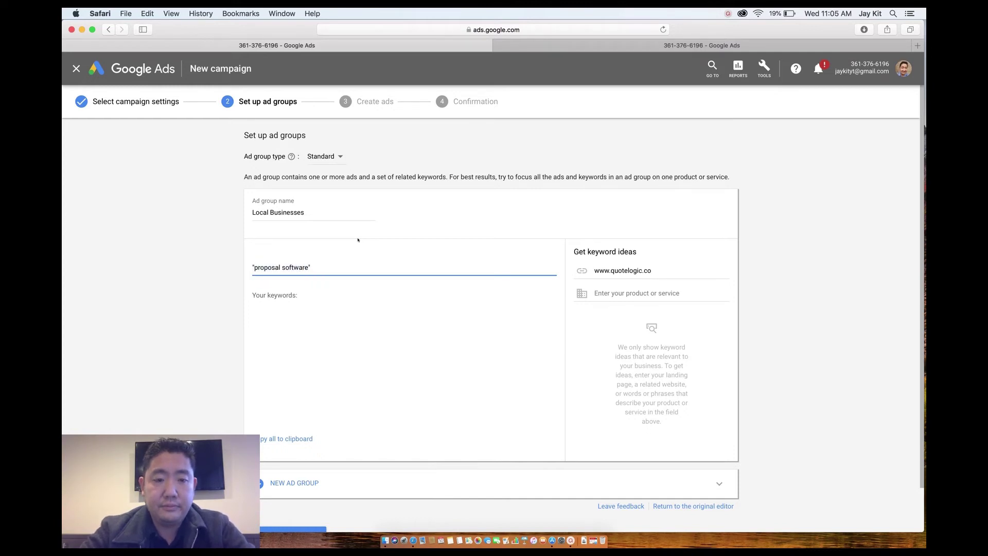
text(")
key(Return)
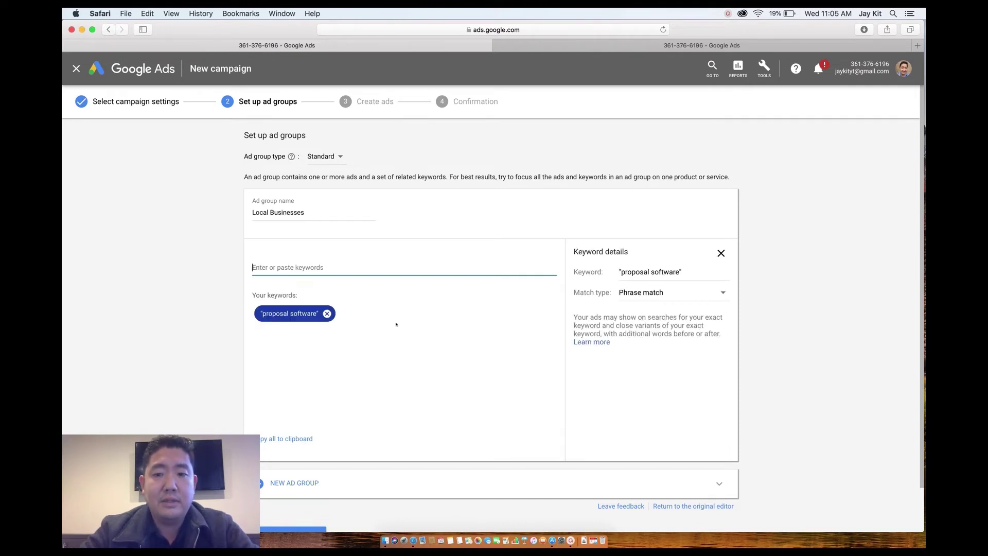
click(644, 293)
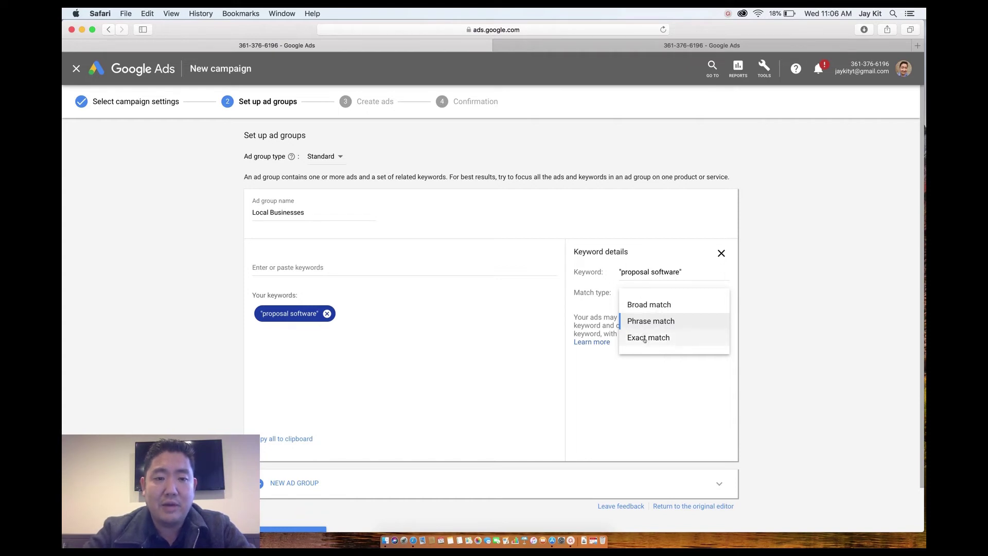
click(434, 273)
text([)
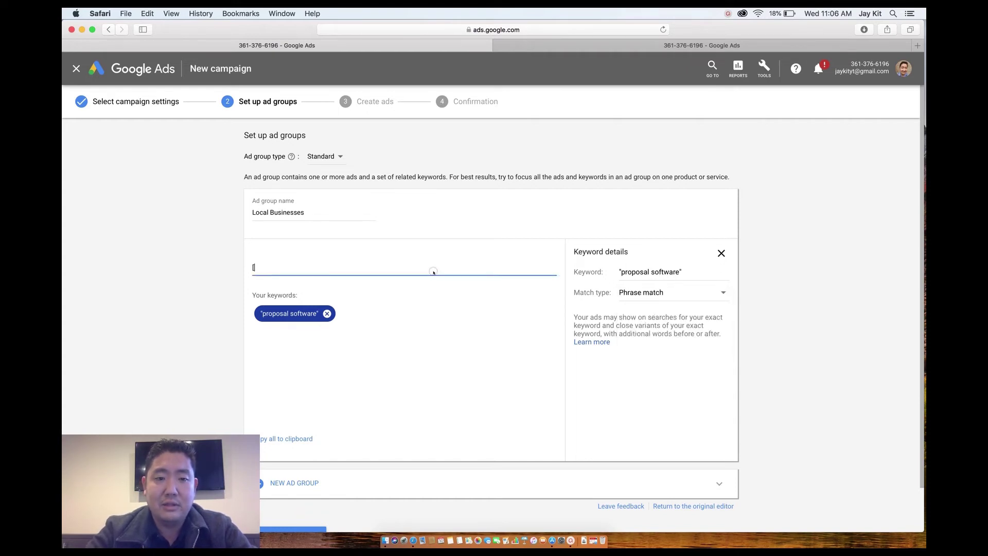
text(propr)
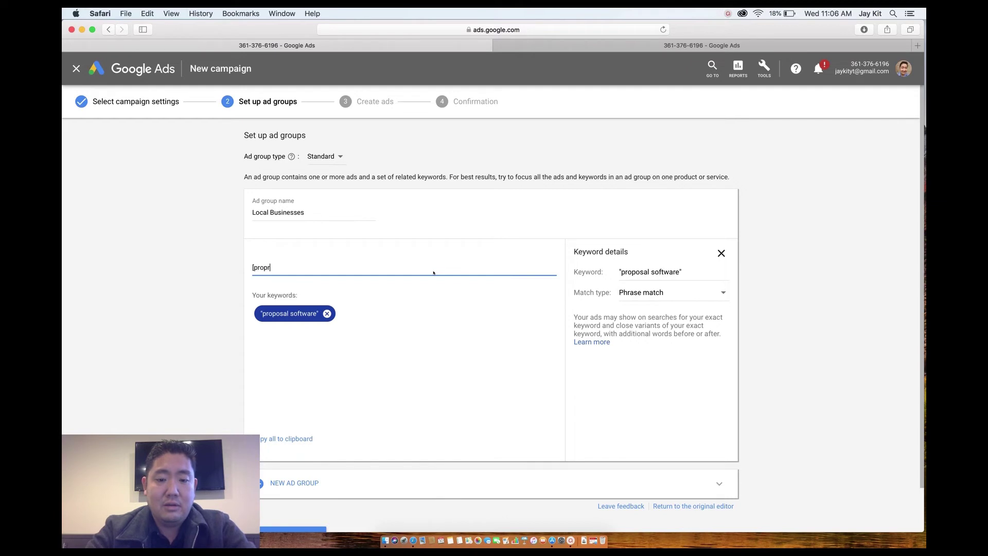
key(BackSpace)
text(osal )
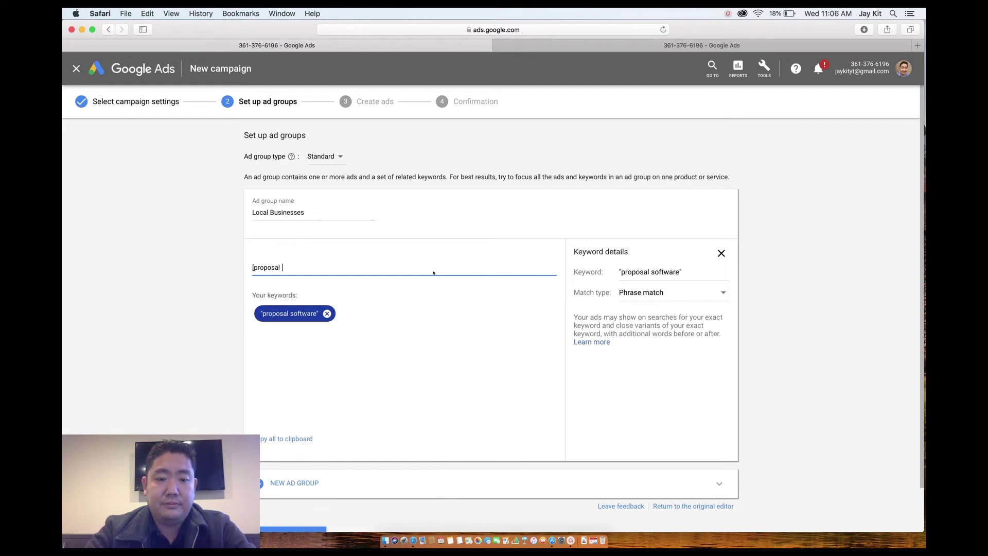
text(software])
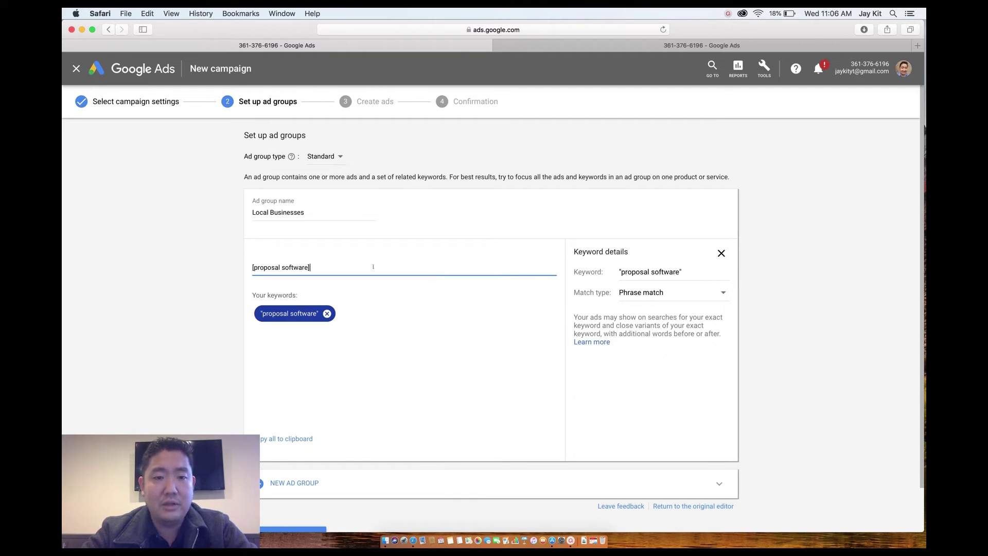
key(alt+shift+Left)
key(alt+shift+Left)
key(BackSpace)
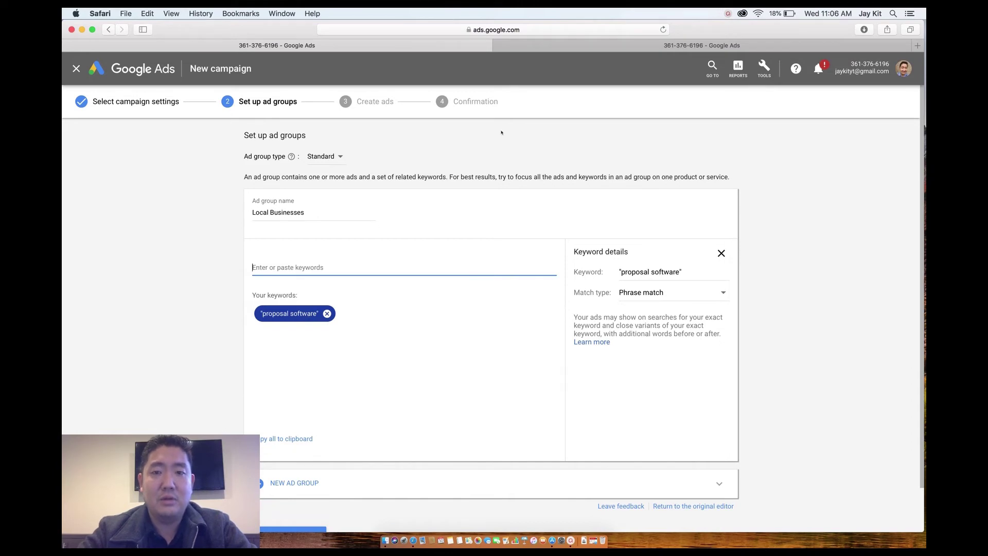
Step: Add "business proposal software", "online proposal software" and "custom proposal software" as phrase-match keywords
click(590, 47)
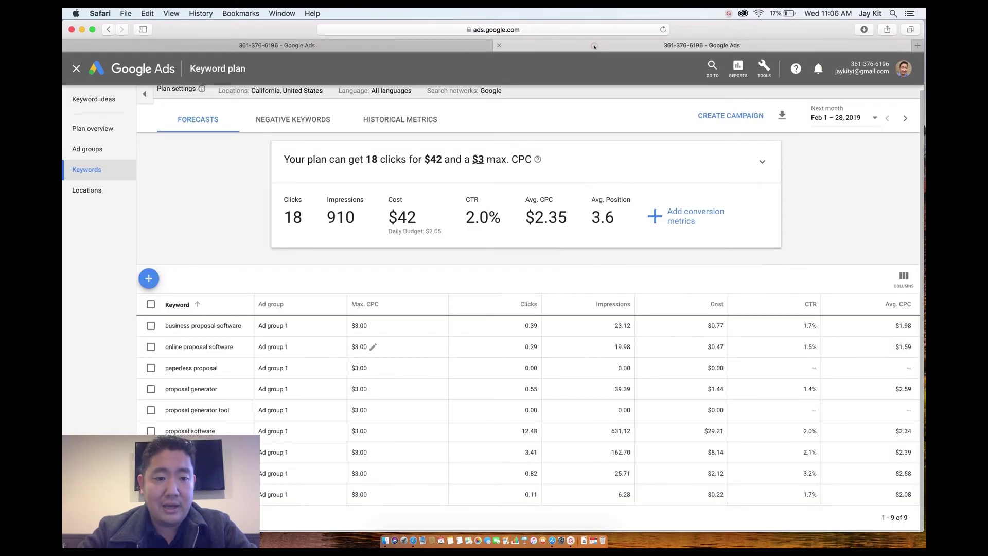
click(358, 48)
text("bu)
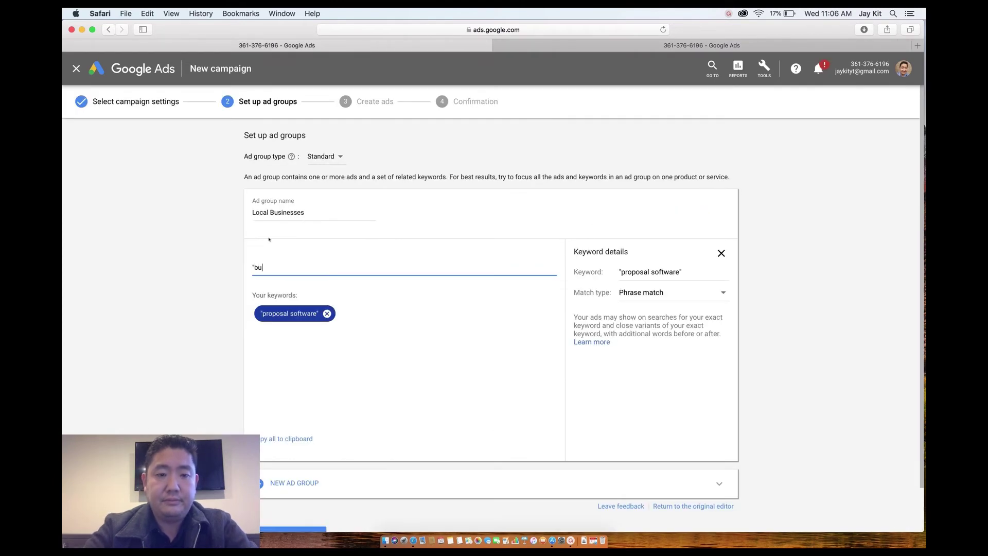
text(siness prop)
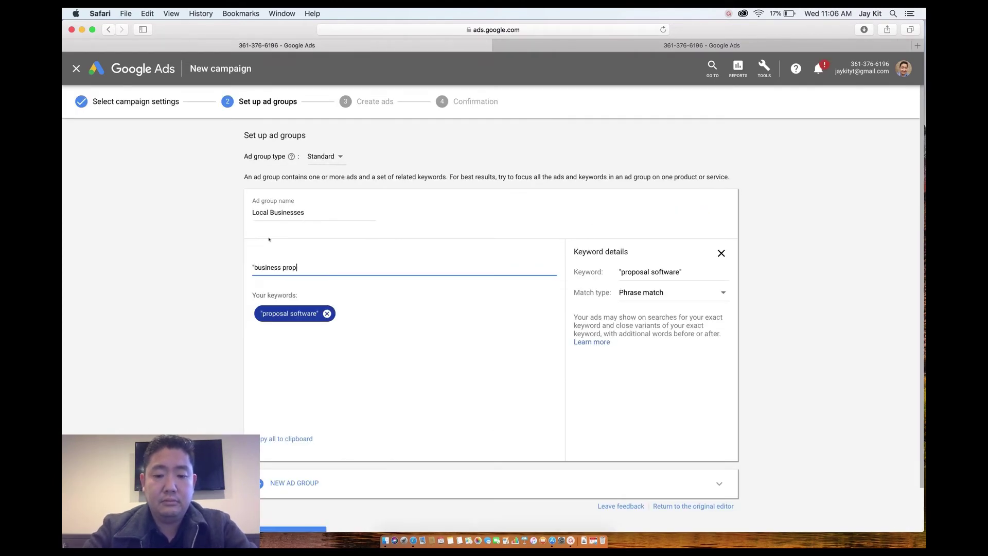
text(osal softw)
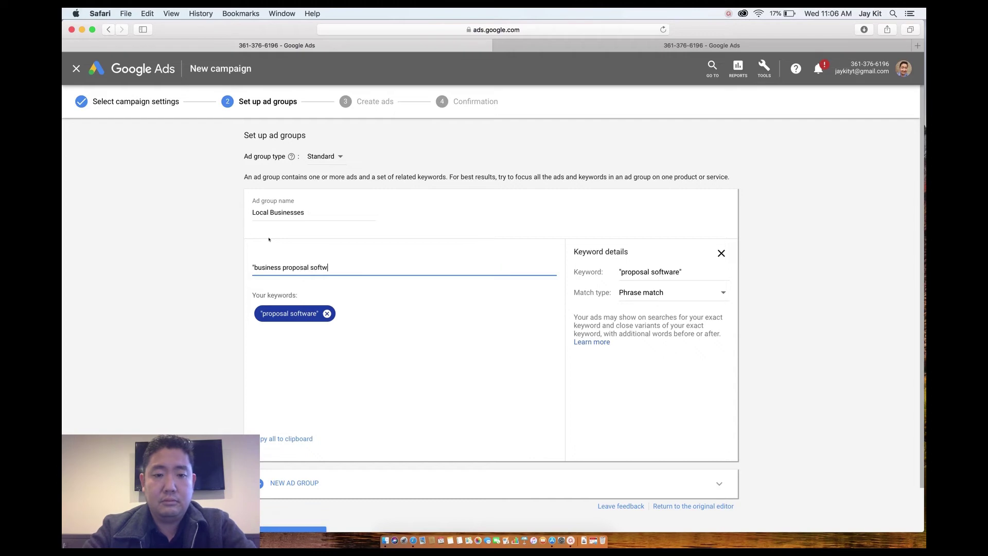
text(are")
key(Return)
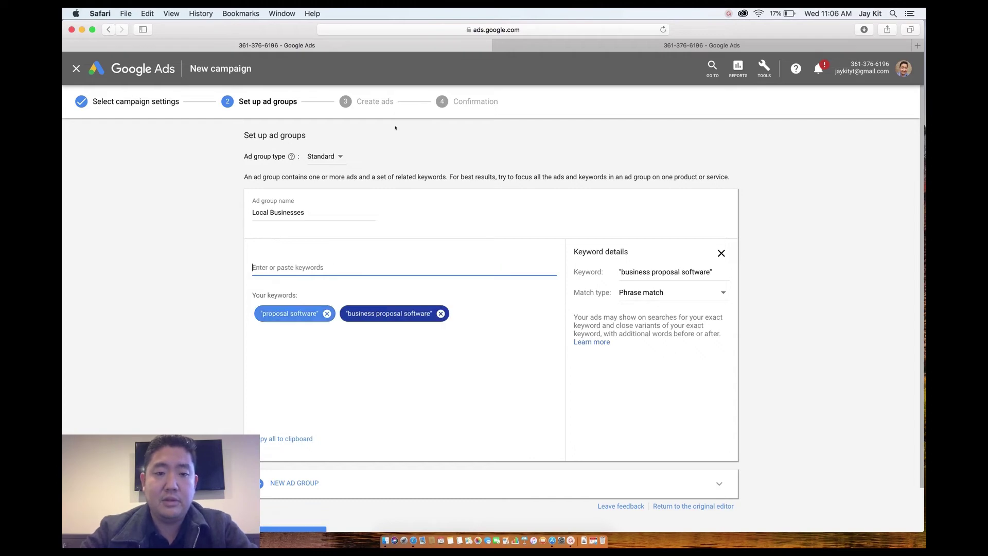
click(577, 46)
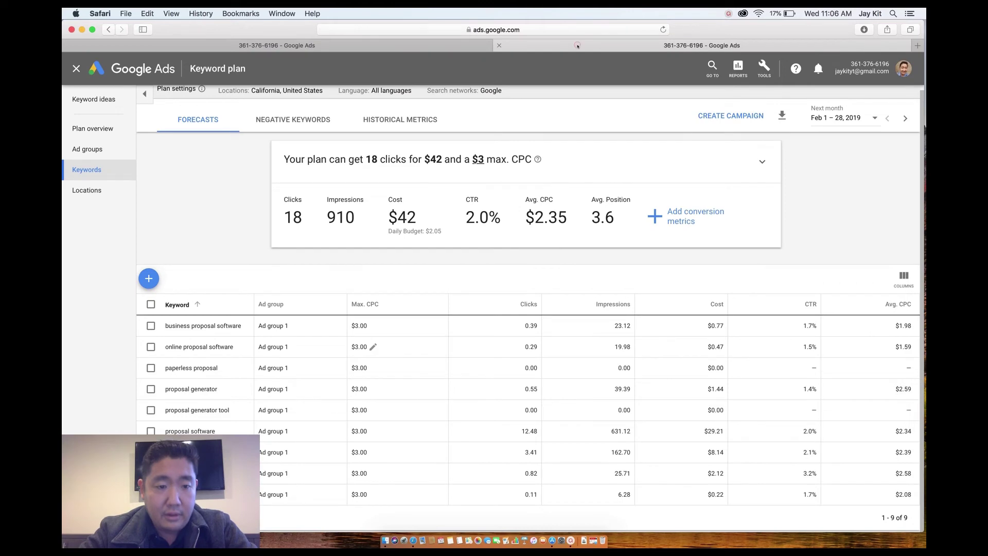
click(418, 50)
text("onl)
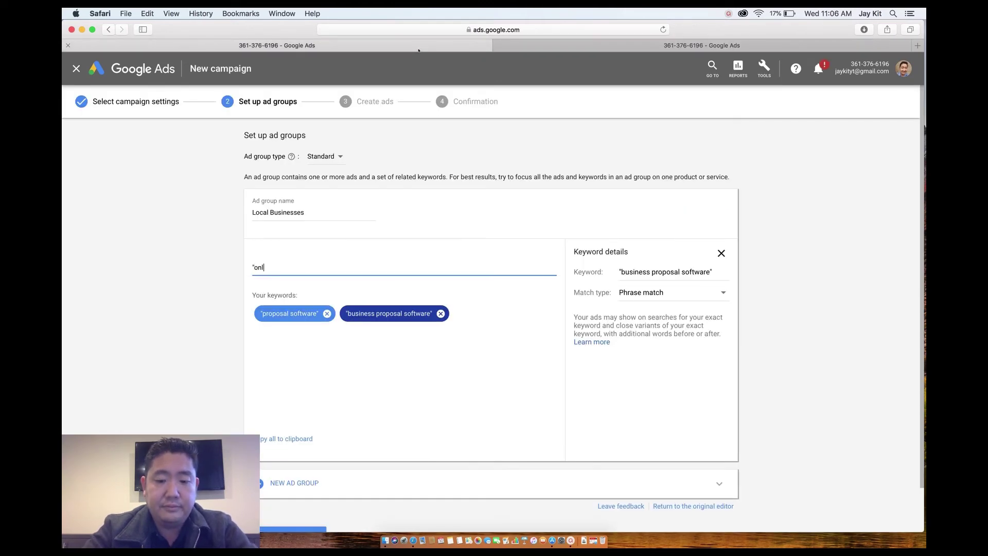
text(ine proposa)
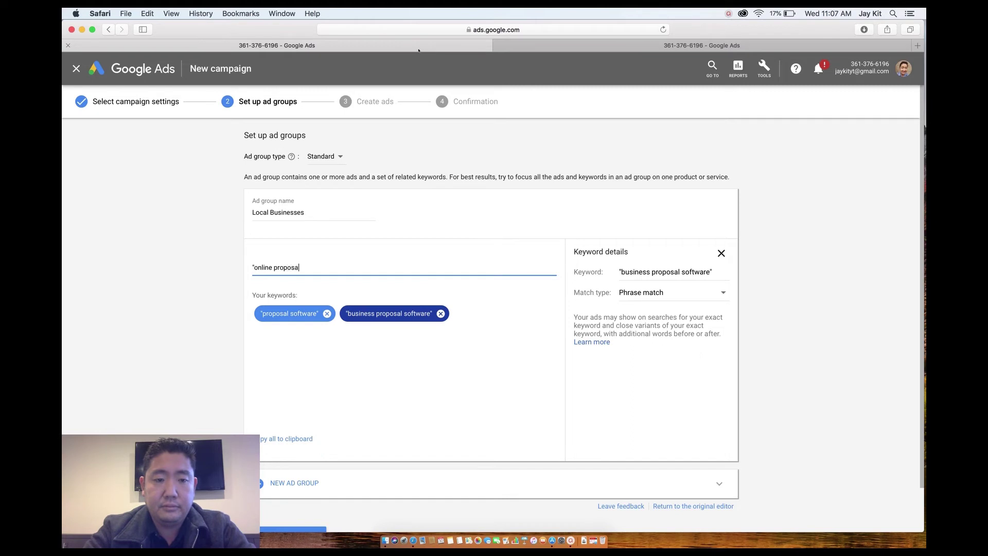
text(l soft)
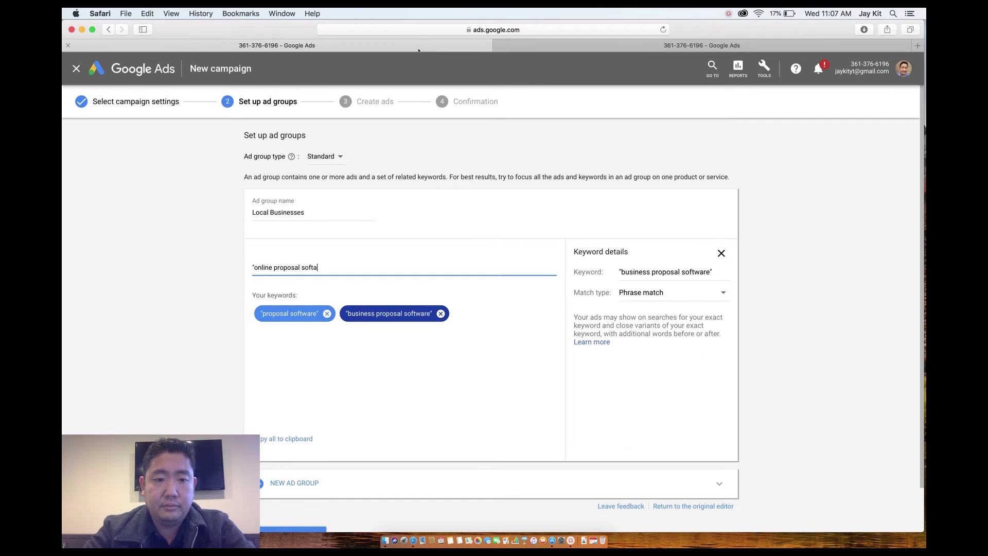
text(ware")
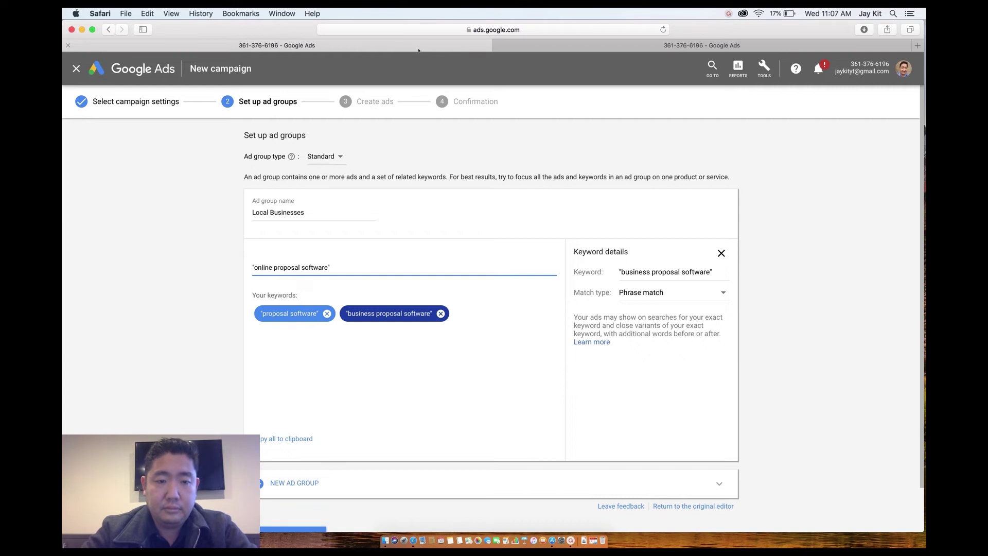
key(Return)
text("cu)
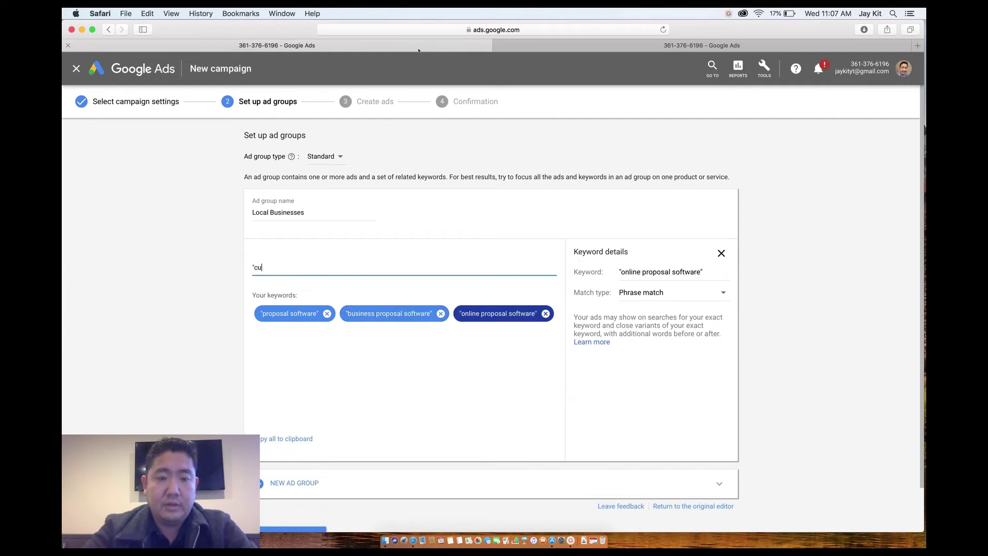
text(stom propo)
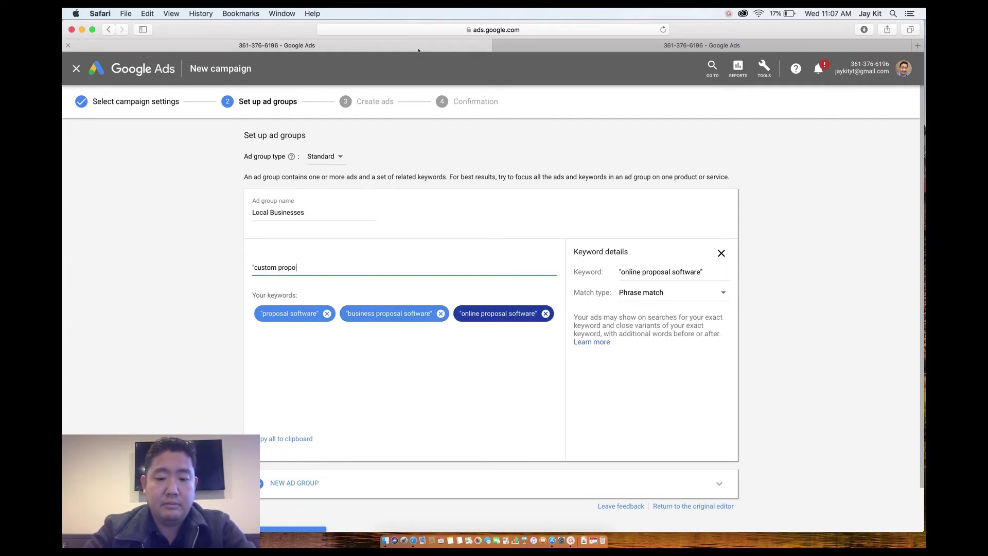
text(sal software")
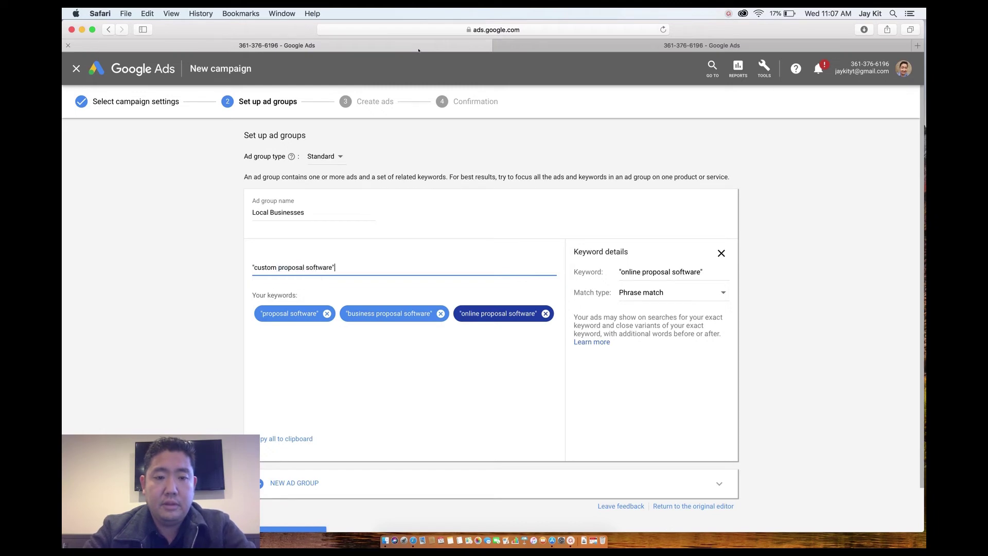
key(Return)
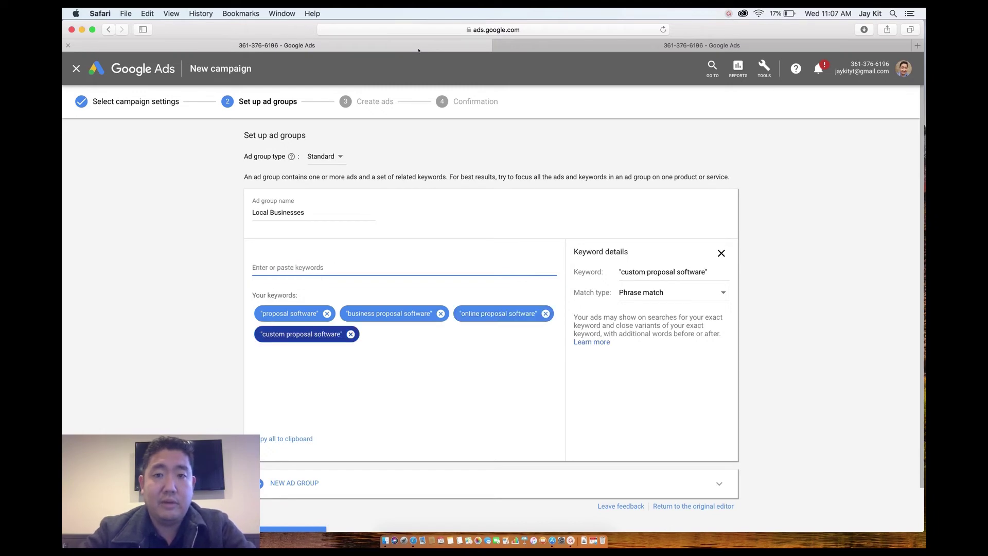
click(521, 48)
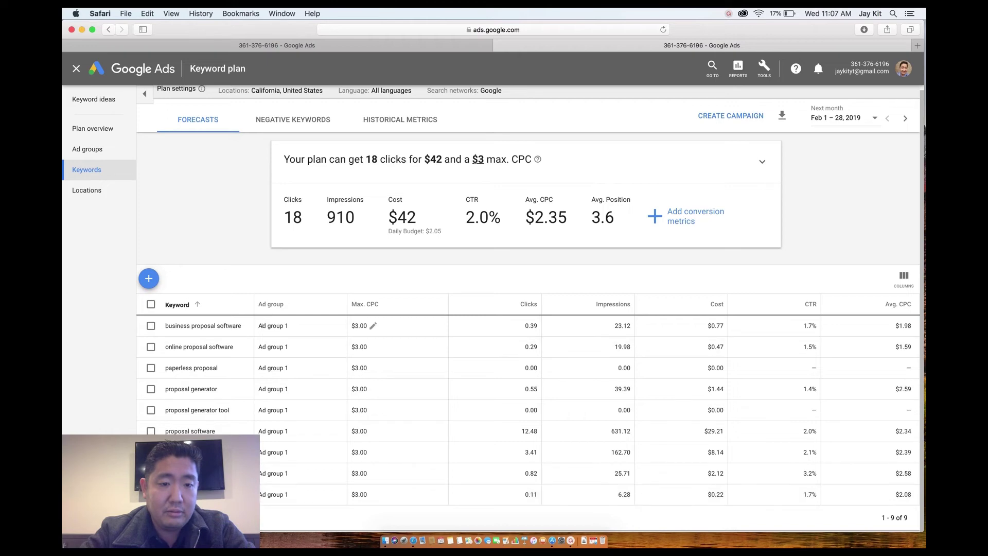
drag(255, 304, 380, 307)
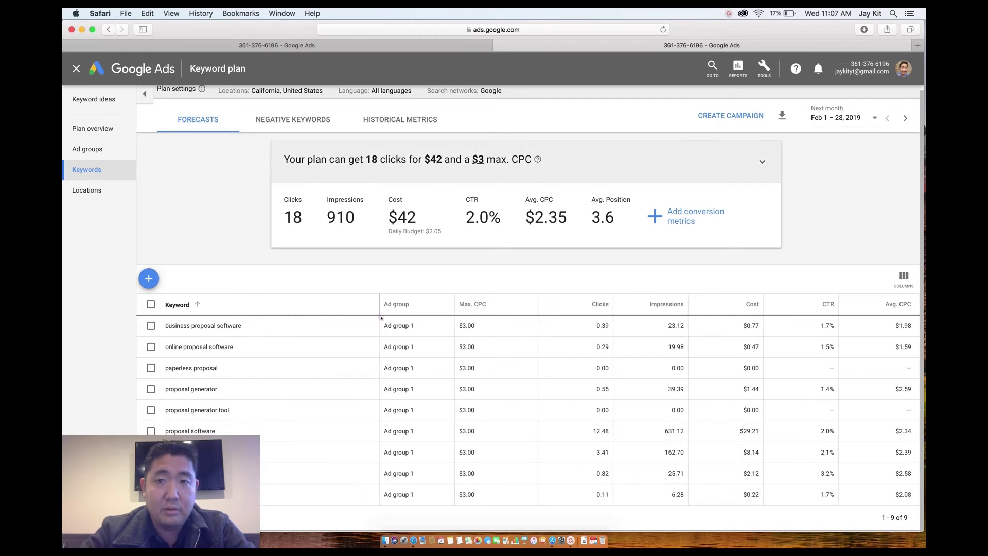
click(466, 47)
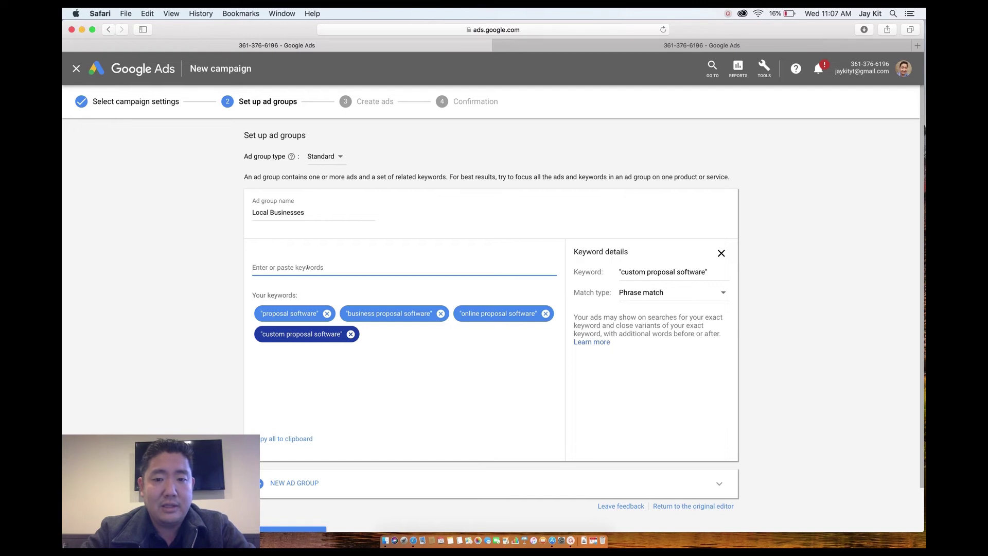
Step: Add Ad group 2 below Local Businesses and review both ad groups
scroll(369, 355, down, 2)
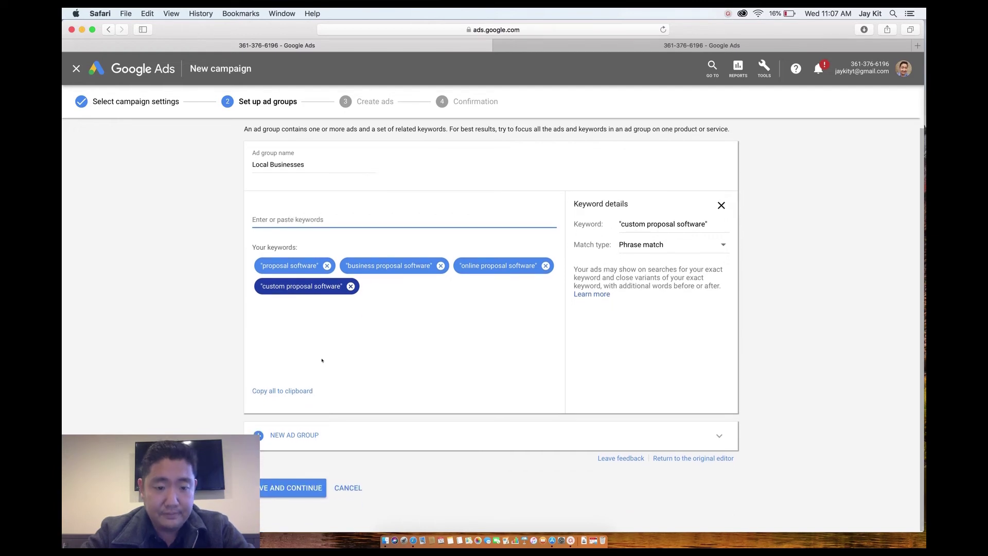
click(300, 436)
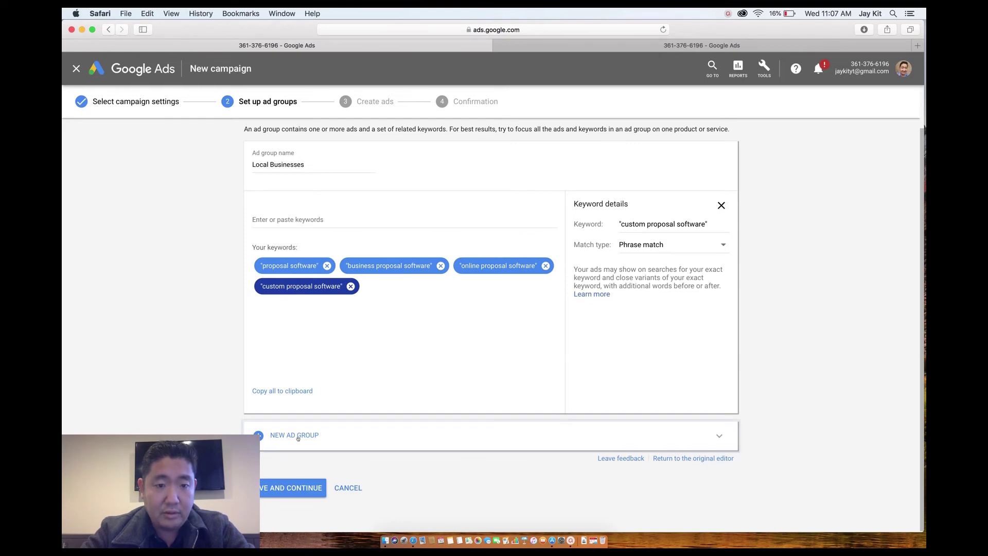
scroll(304, 349, up, 5)
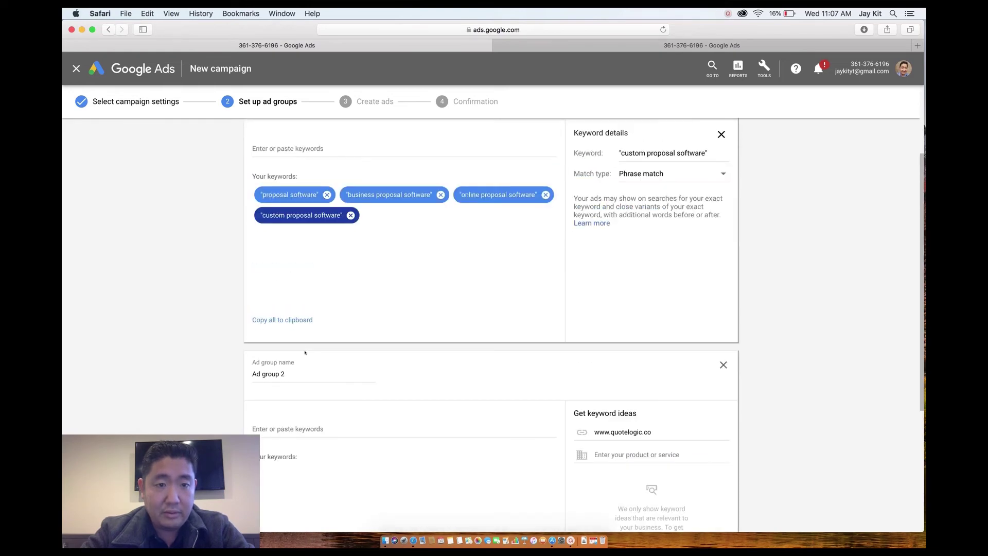
scroll(305, 352, up, 2)
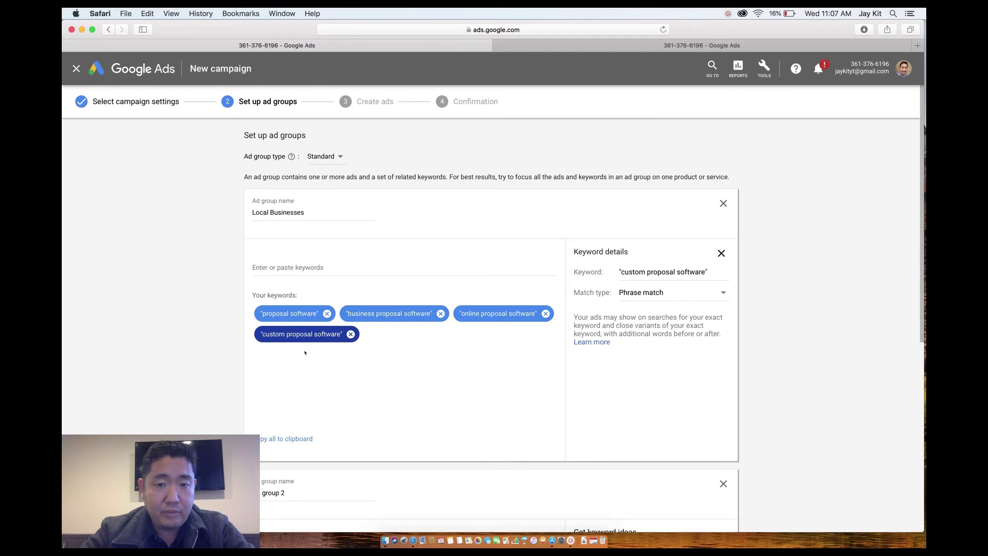
scroll(305, 352, down, 8)
click(284, 508)
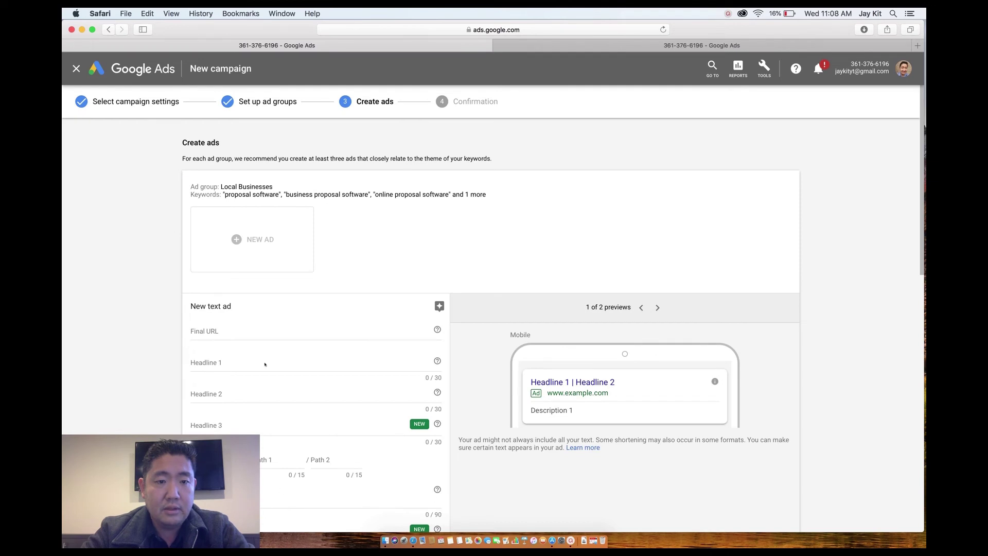
scroll(285, 294, down, 2)
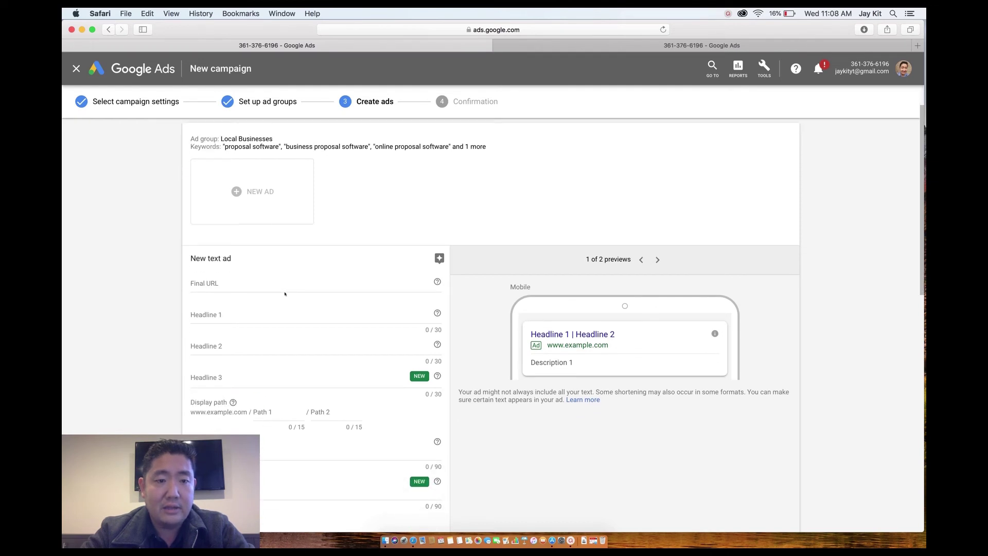
click(224, 282)
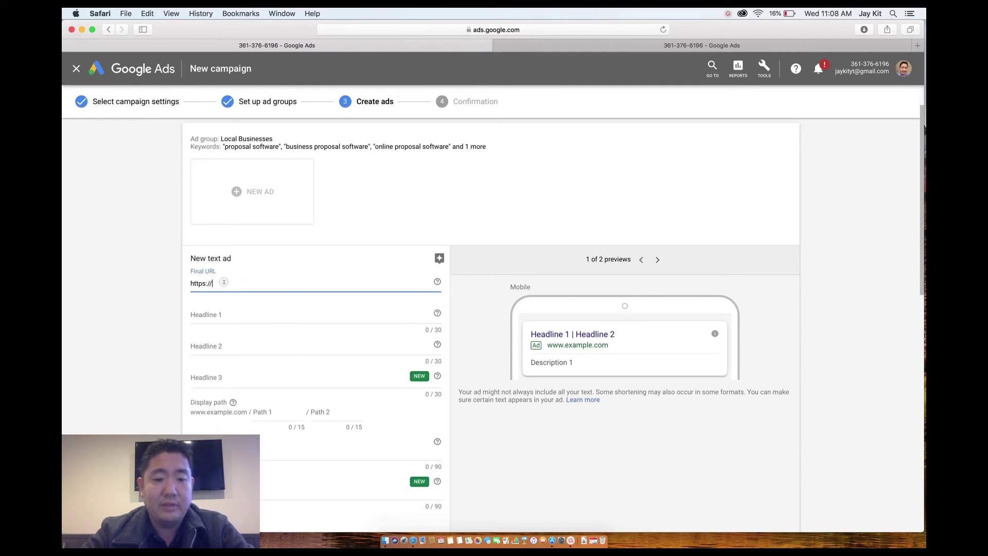
text(www.)
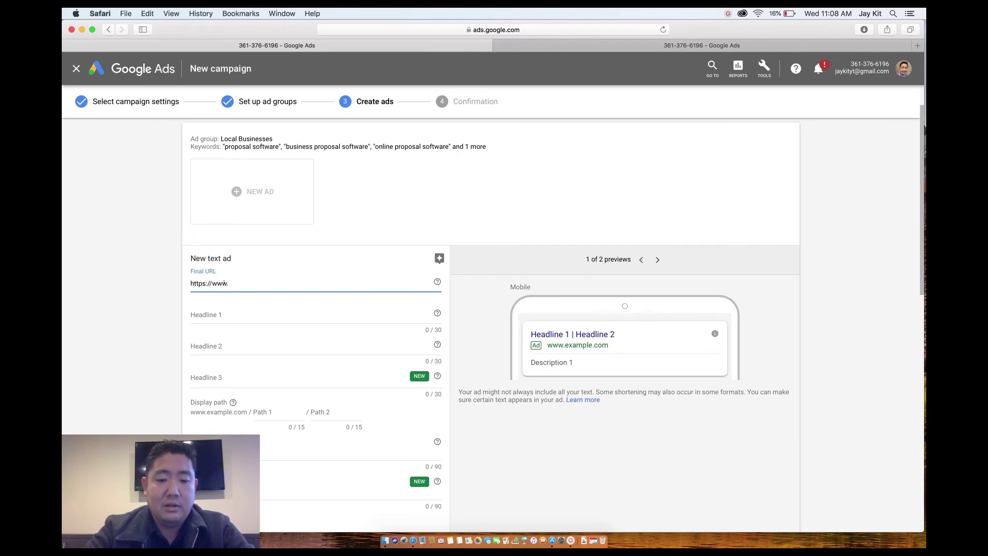
text(quotelog)
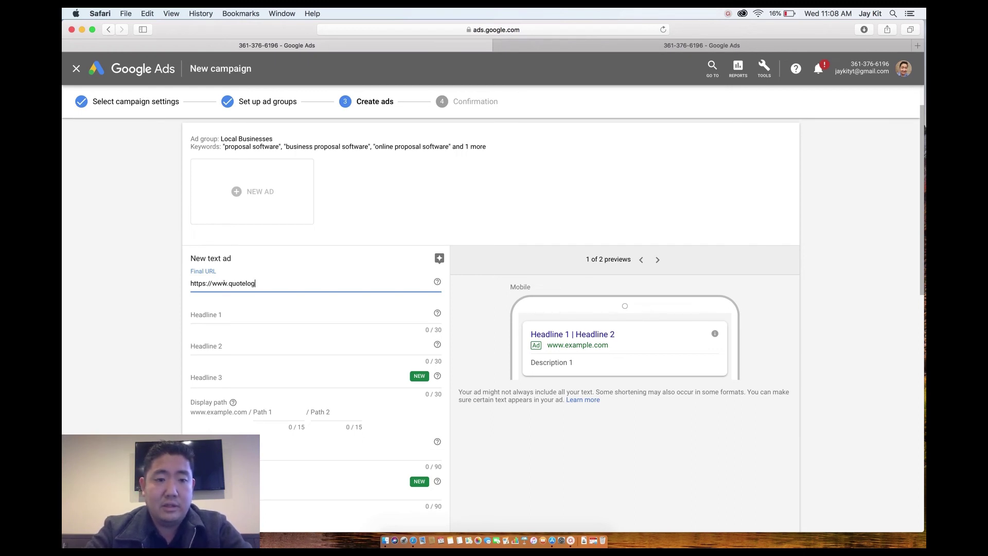
text(ic.co)
key(Tab)
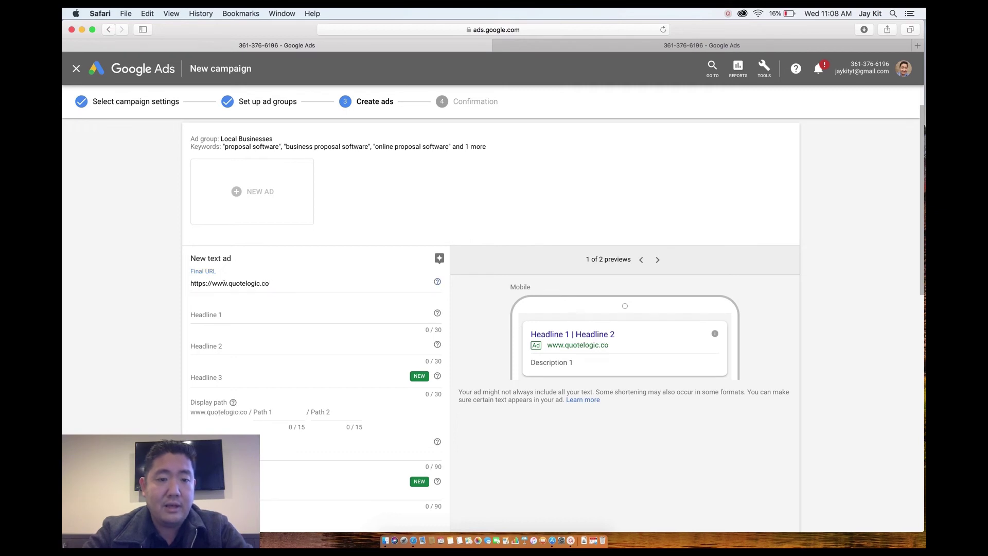
Step: Enter 'Custom Proposal Software' as Headline 1
click(194, 312)
text(C)
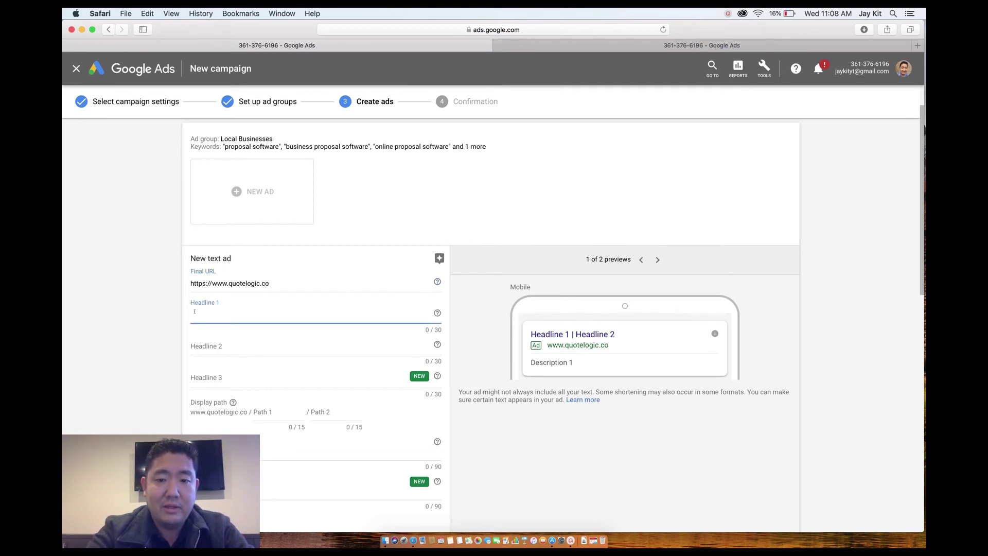
text(us)
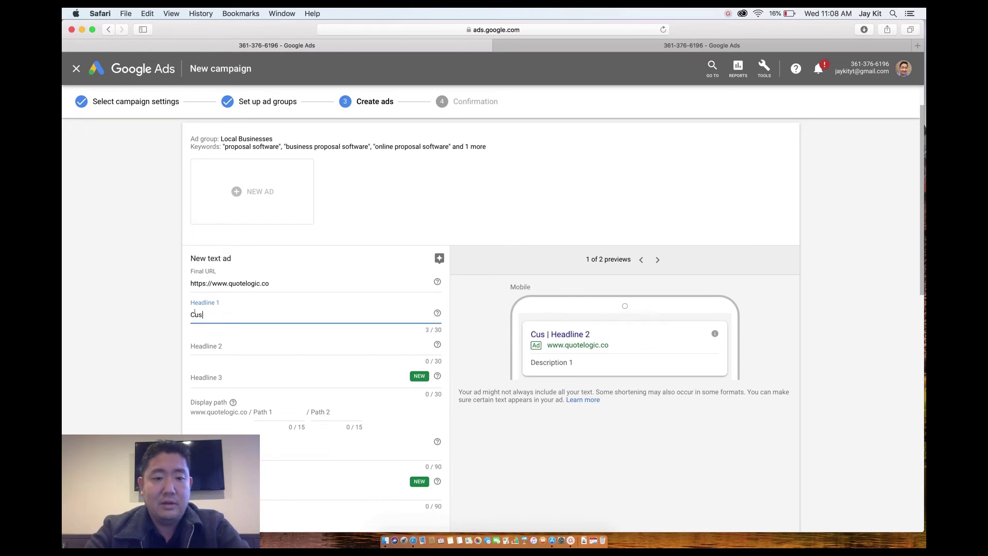
text(tom Pro)
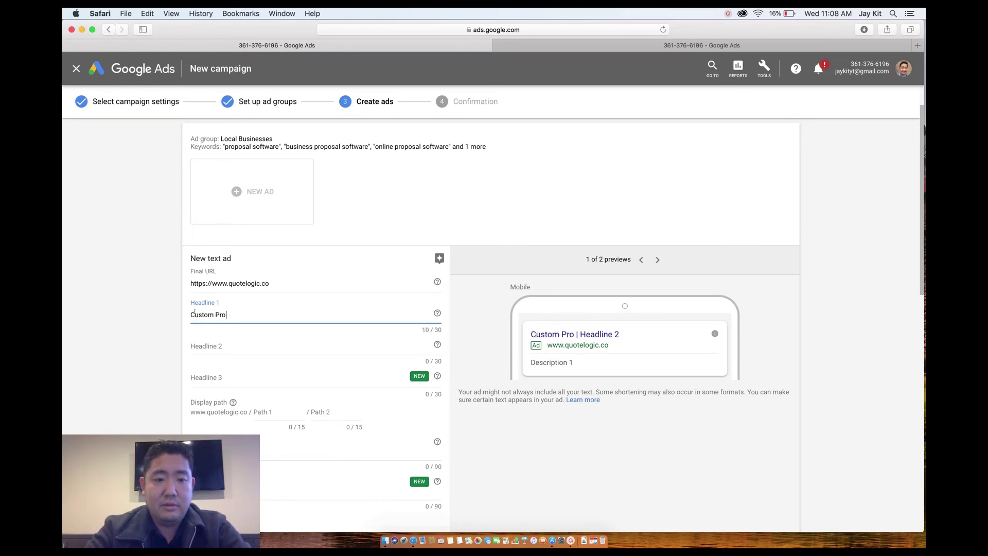
text(posal SOft)
key(BackSpace)
key(BackSpace)
key(BackSpace)
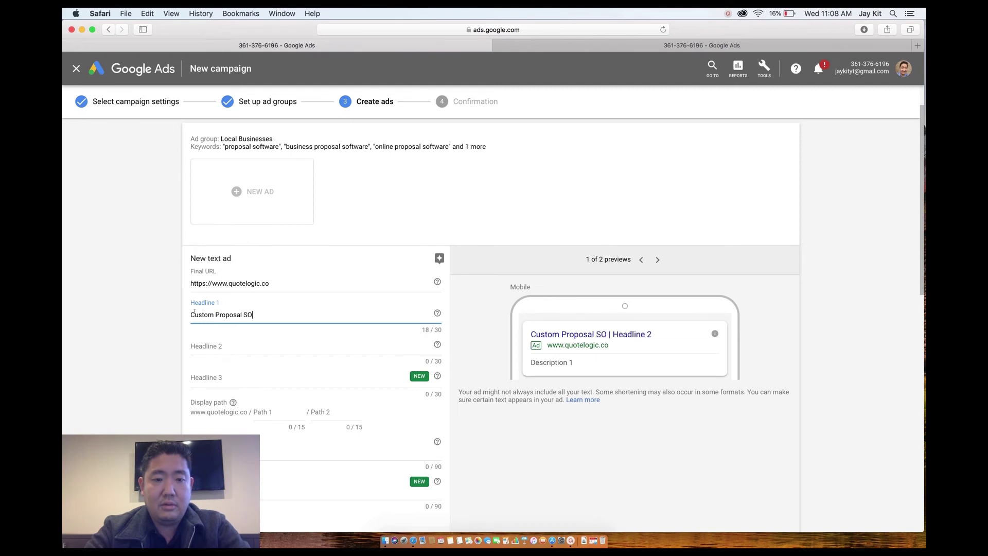
text(oftware)
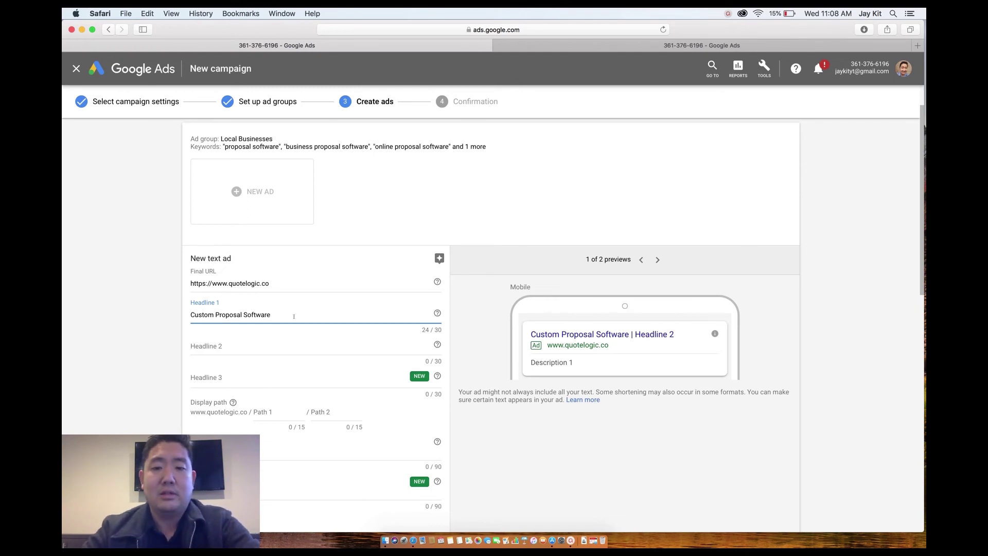
click(241, 345)
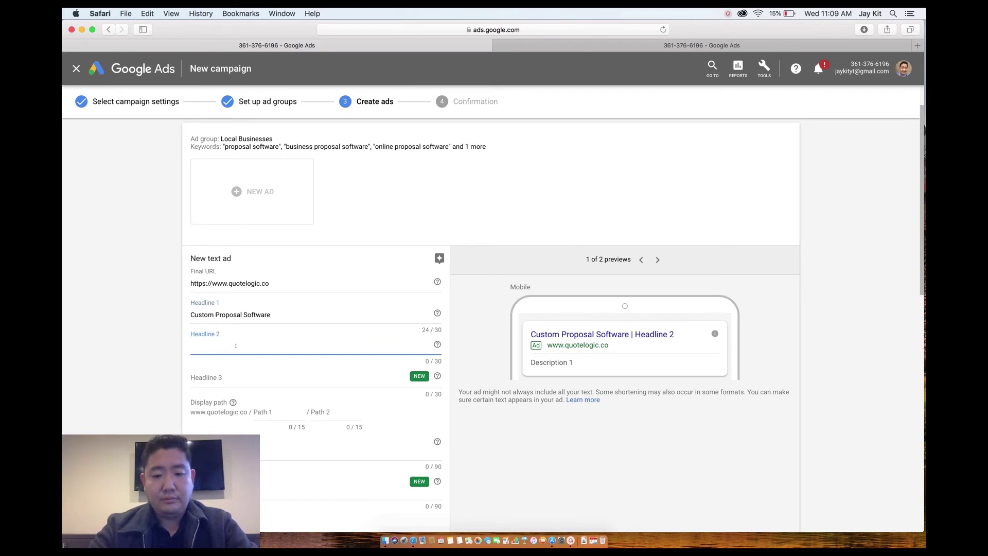
Step: Fill in Headline 2 as 'Automated Systems', trimming the extra words
text(Automated)
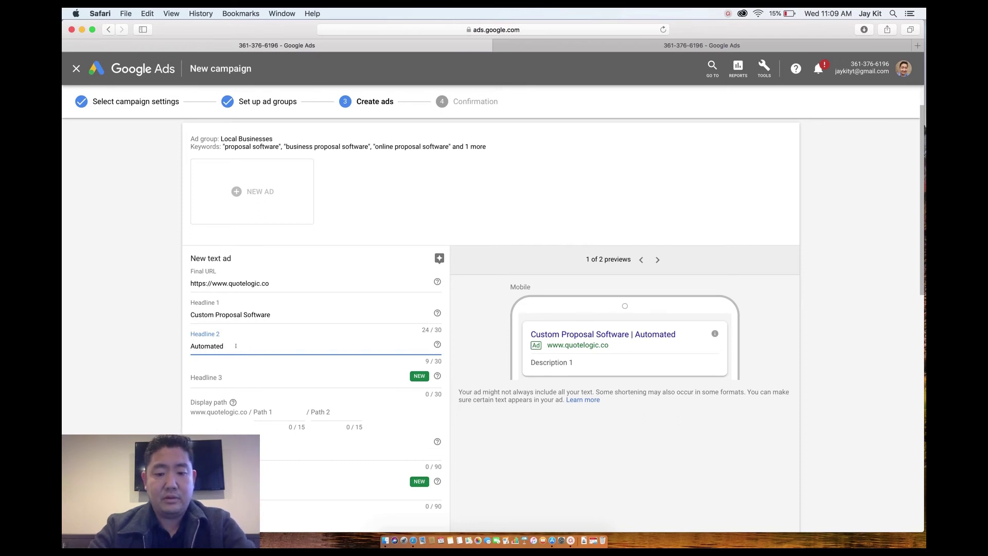
text(Systems)
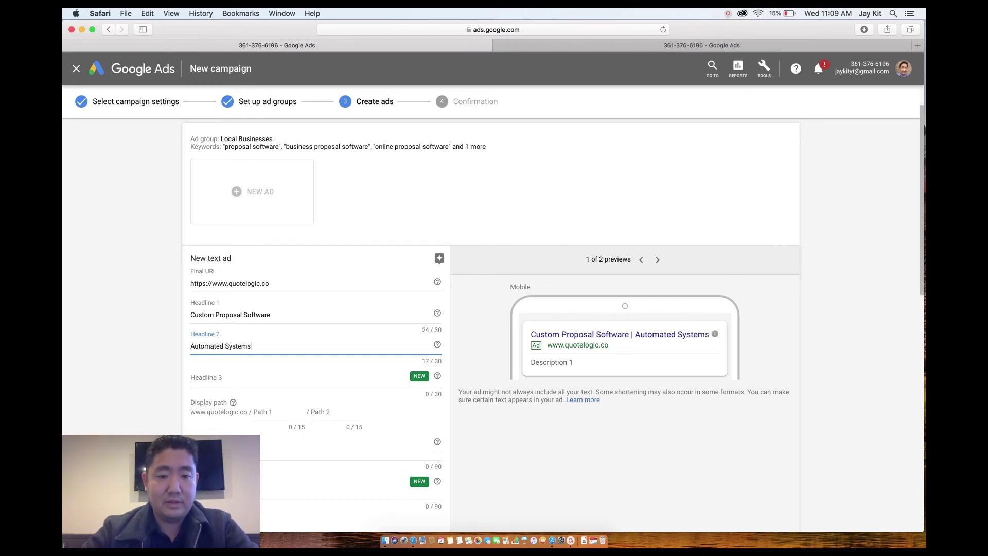
text( a)
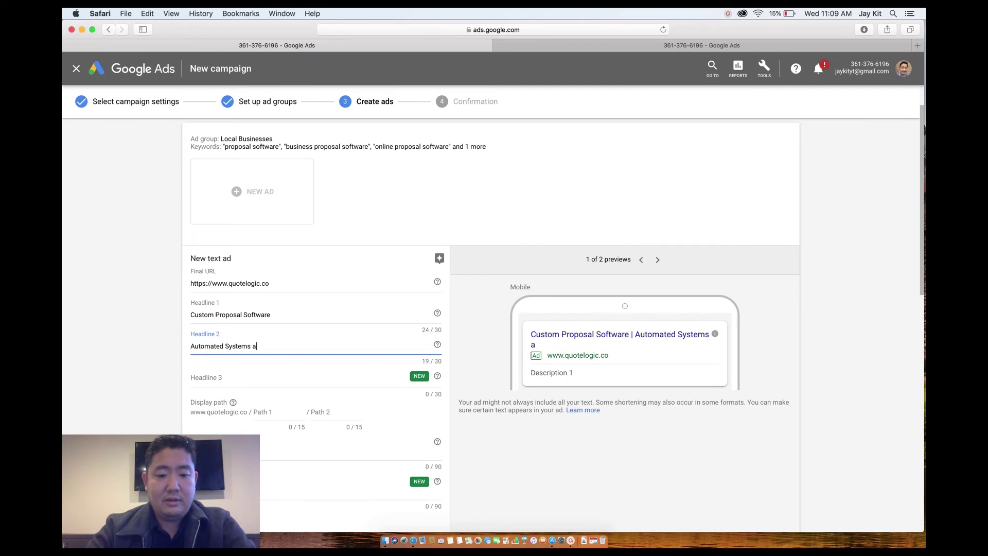
text(t the Speed)
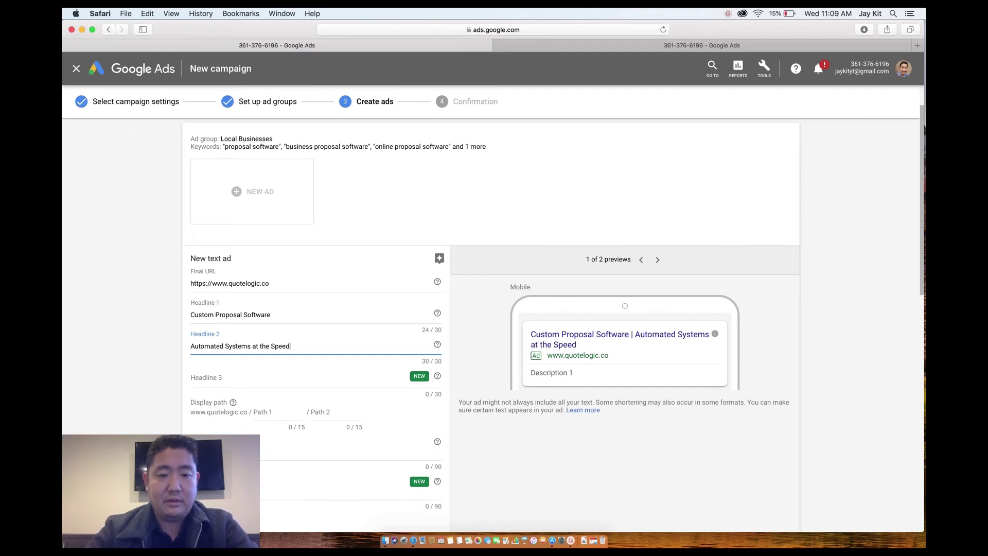
key(BackSpace)
key(BackSpace)
key(BackSpace)
key(BackSpace)
key(BackSpace)
key(BackSpace)
key(BackSpace)
key(BackSpace)
key(BackSpace)
key(BackSpace)
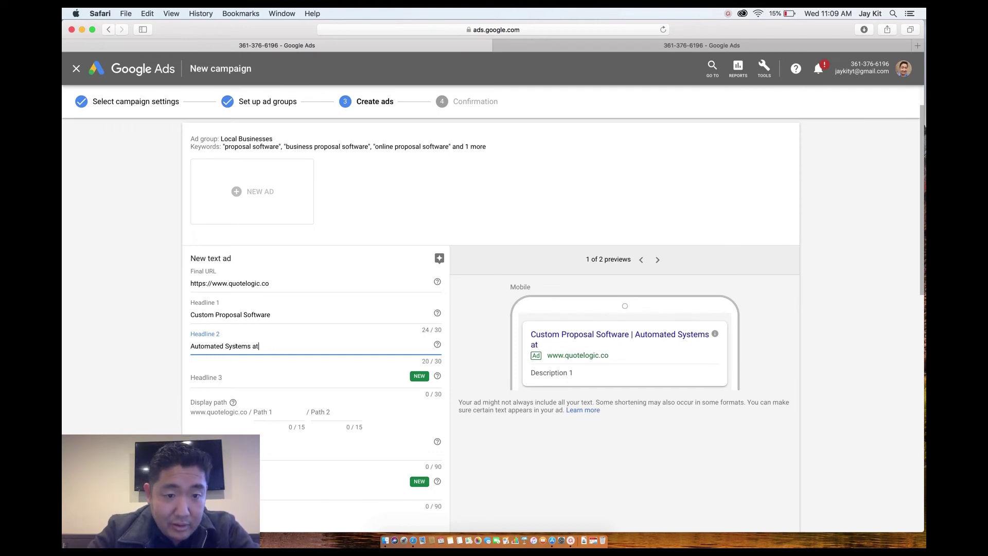
key(BackSpace)
key(BackSpace)
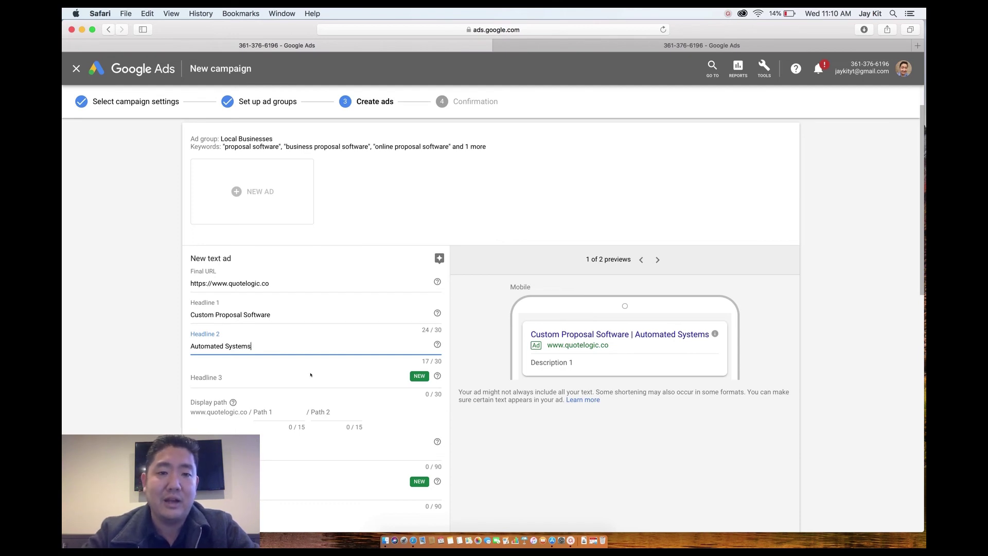
Step: Add Headline 3 'Built at the Speed of Light'
click(234, 379)
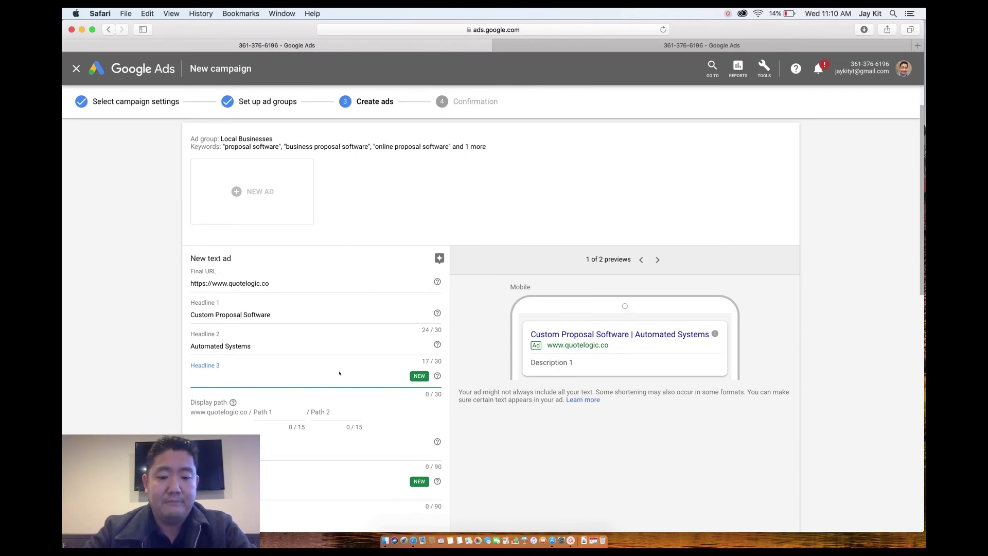
text(Built )
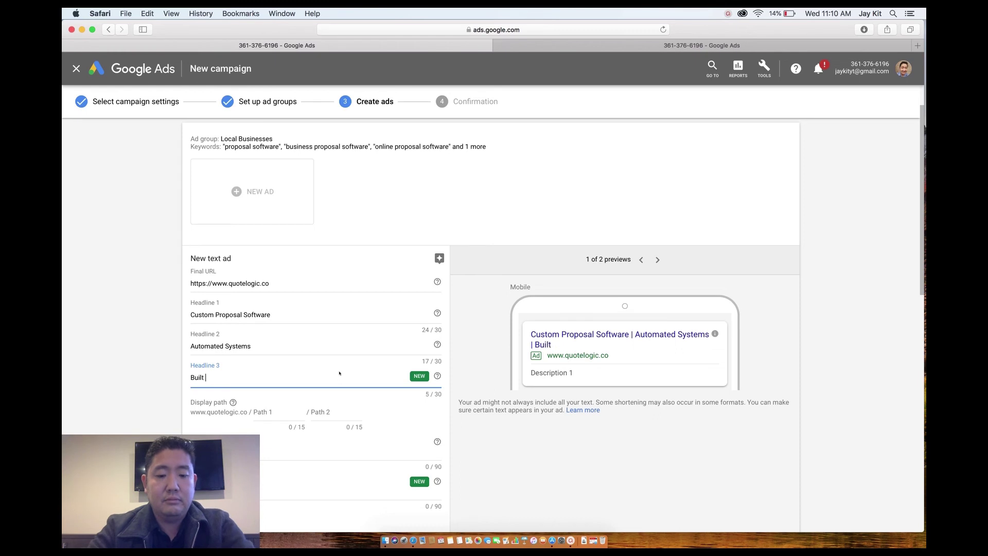
text(at the Spe)
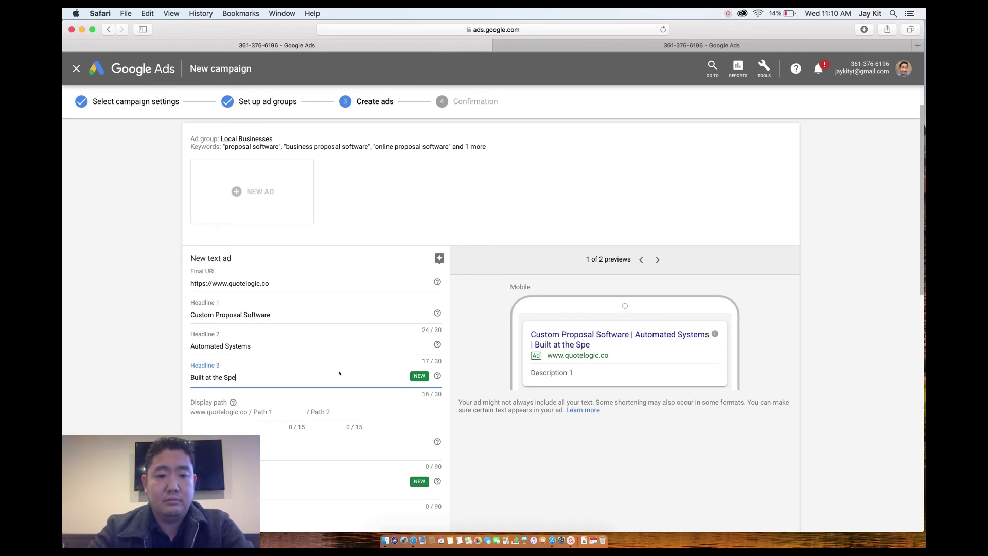
text(ed of Light)
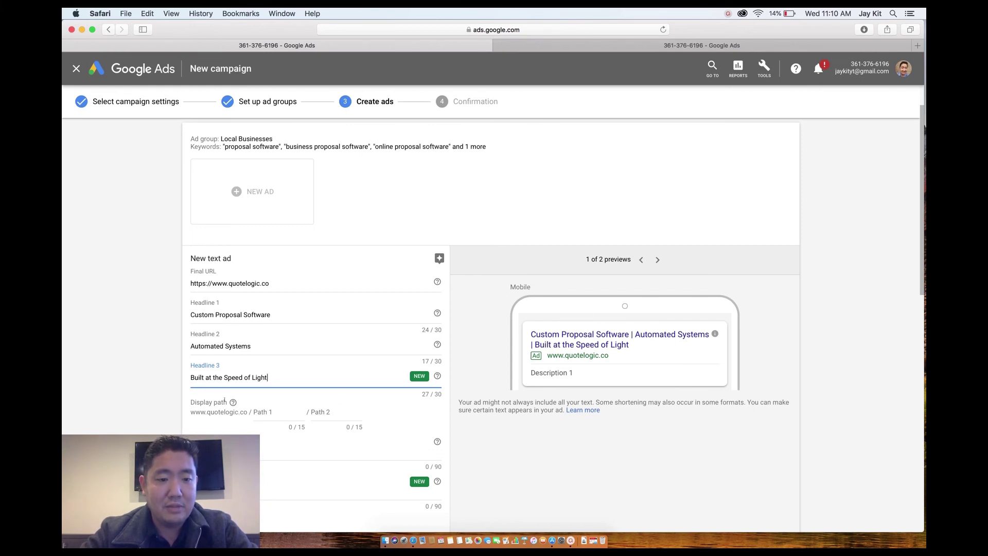
click(205, 443)
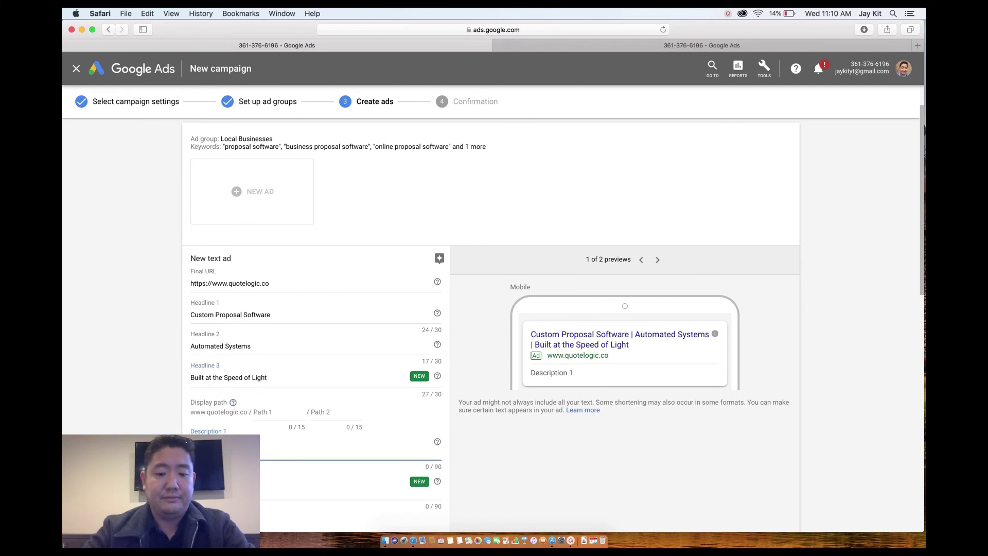
Step: Write Description 1 as 'Custom Software Development starting at $99/mo'
text(Custom)
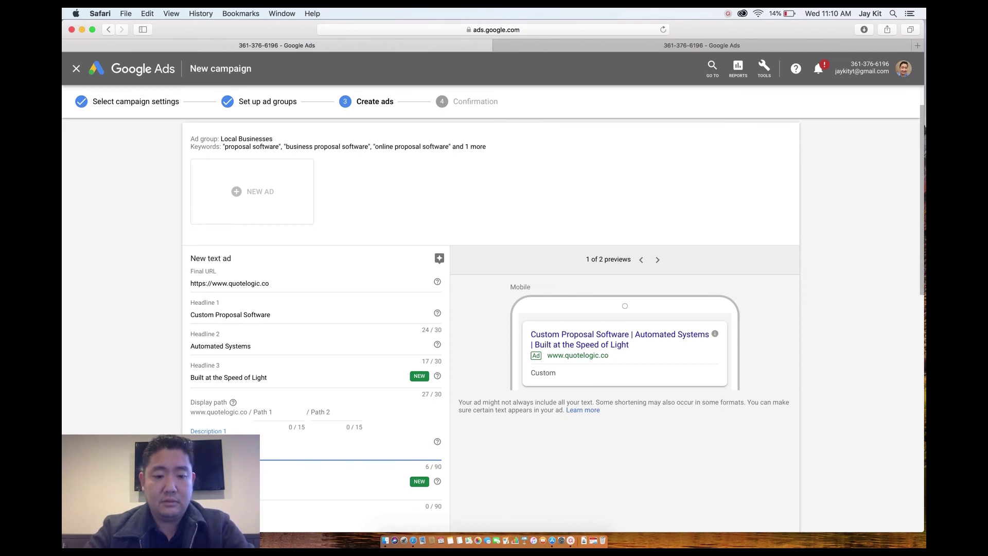
text( Software)
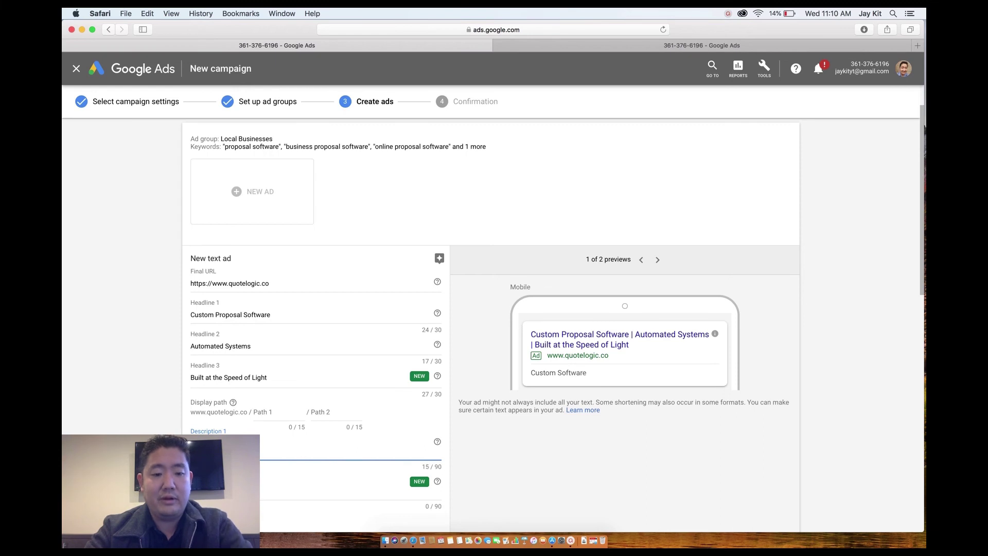
text( Developemtn)
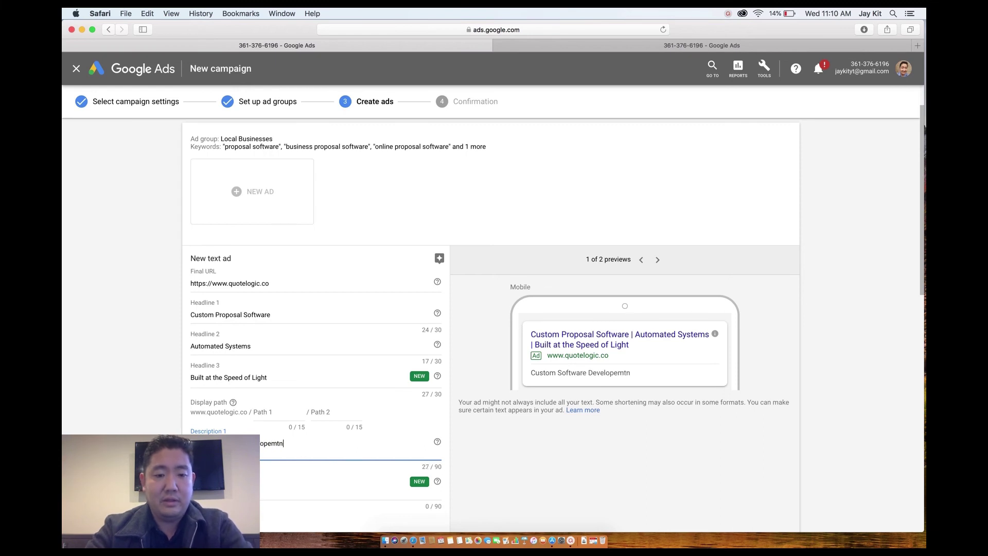
key(BackSpace)
key(BackSpace)
key(BackSpace)
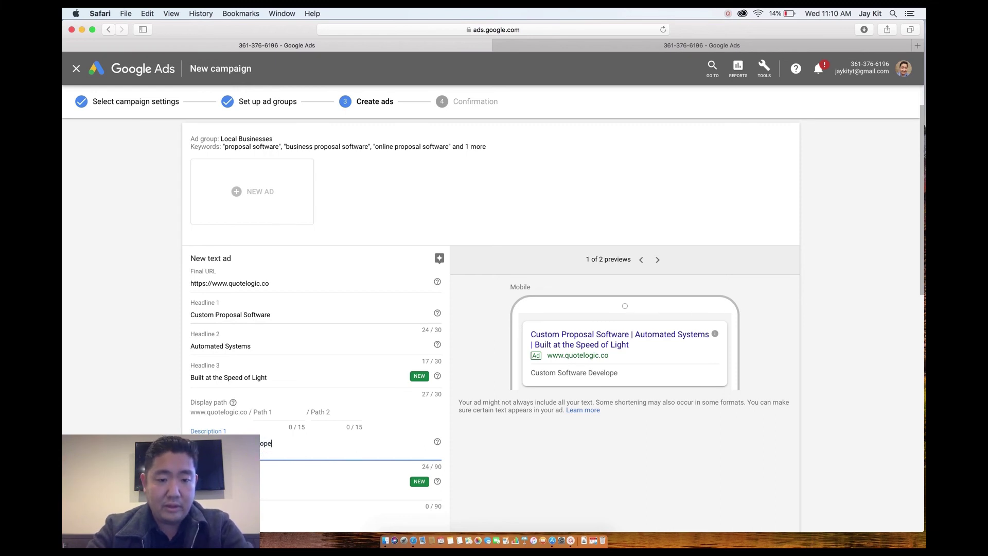
key(BackSpace)
text(ment)
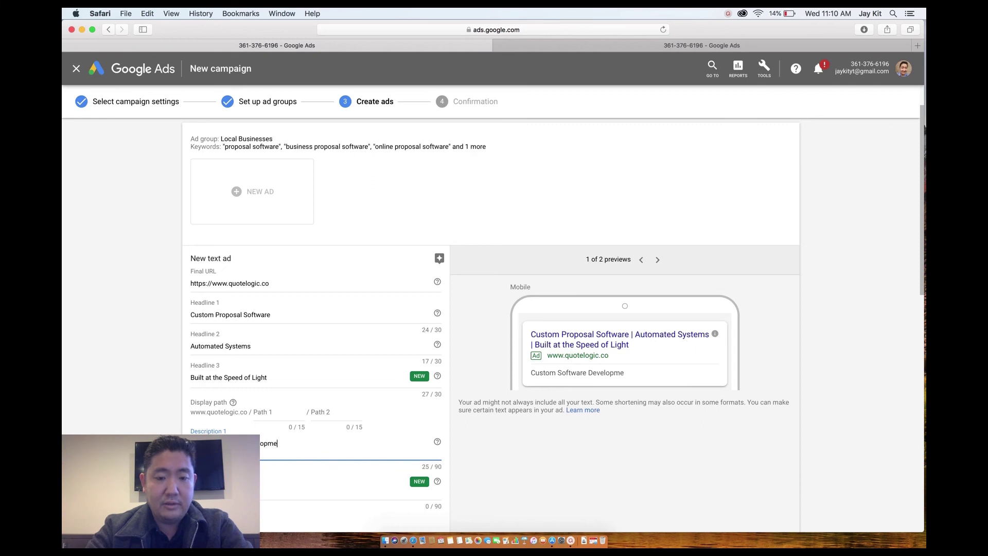
text( at )
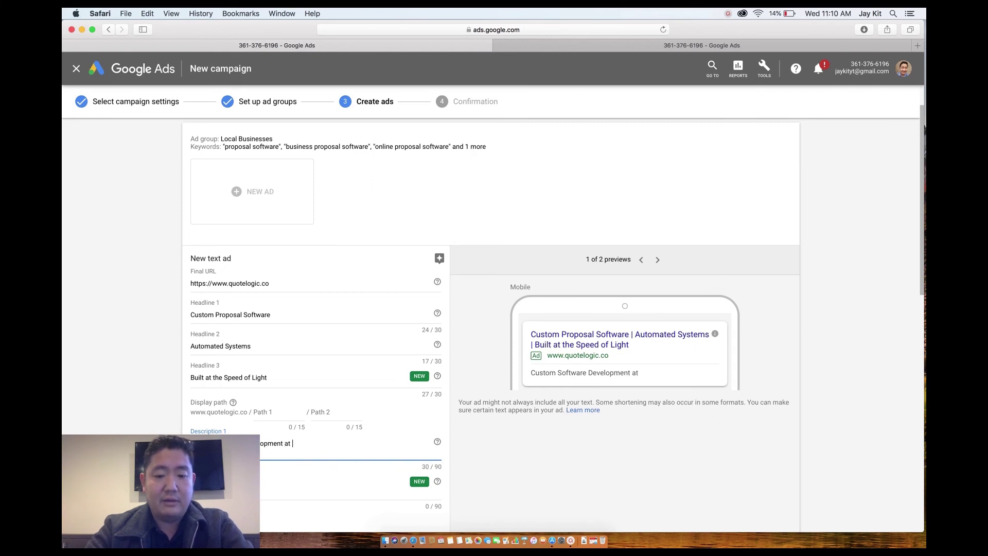
text(Affordable)
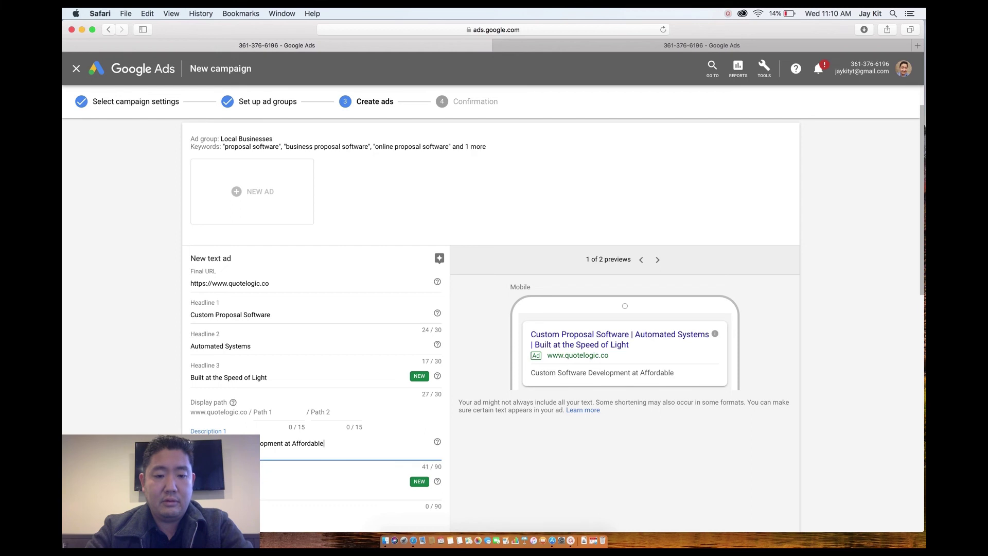
drag(292, 443, 332, 442)
key(BackSpace)
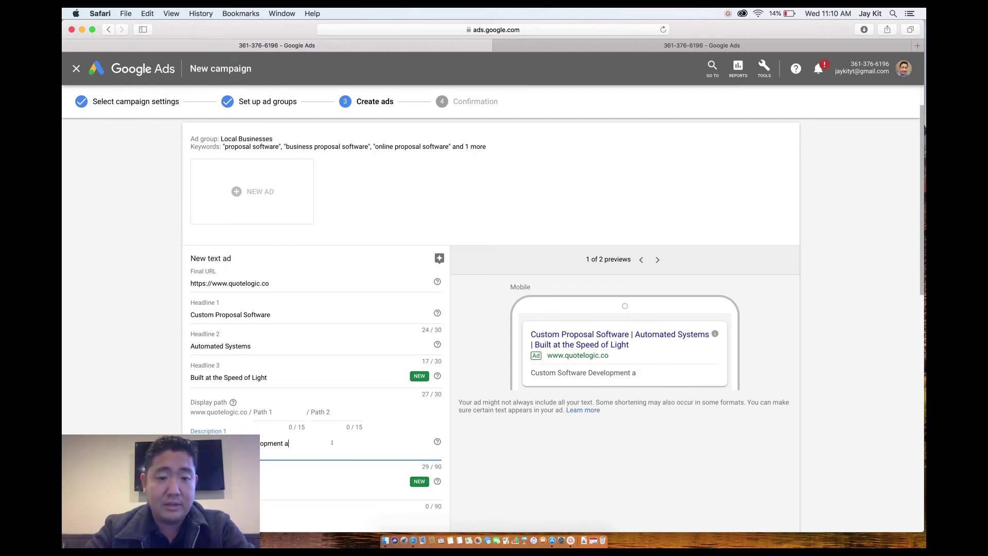
key(BackSpace)
text(starting a)
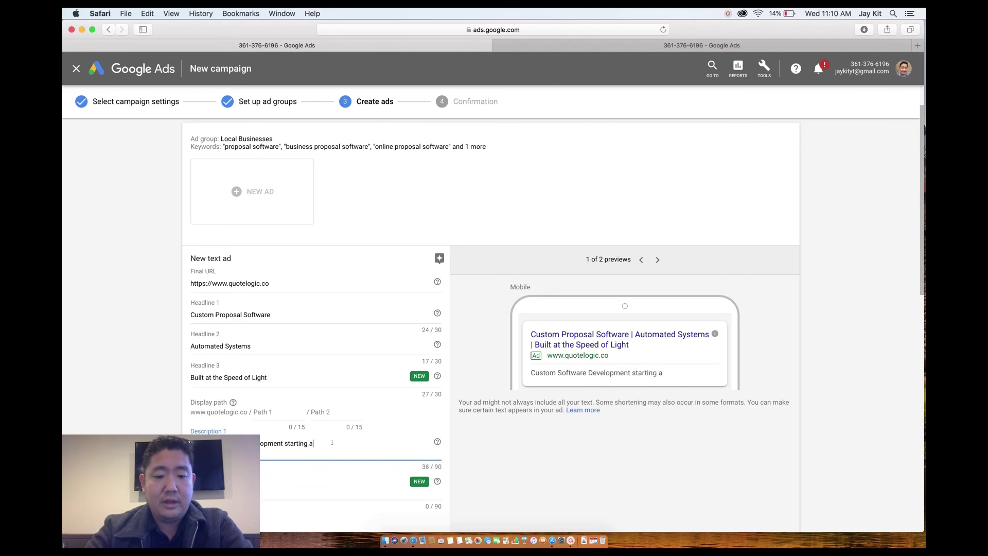
text(t $99)
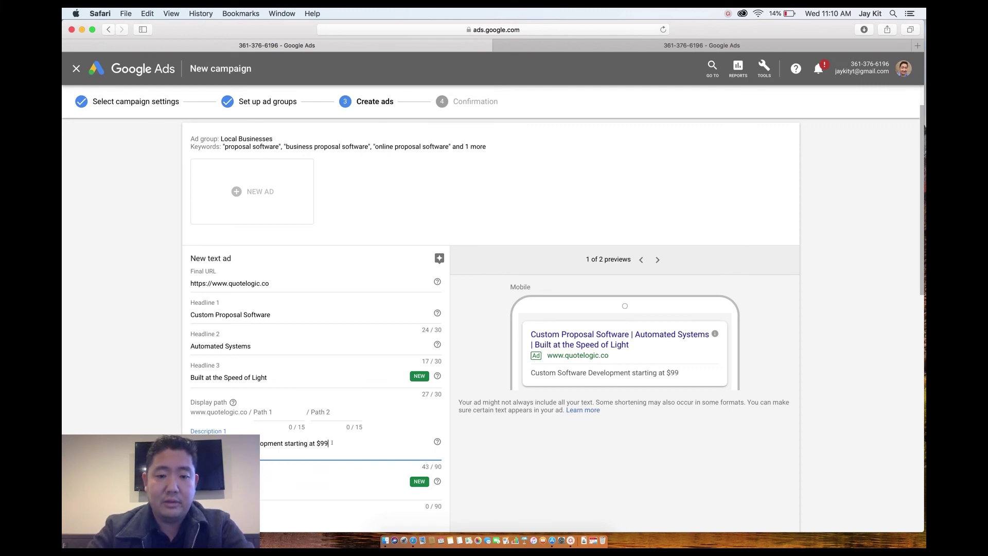
text(/mo)
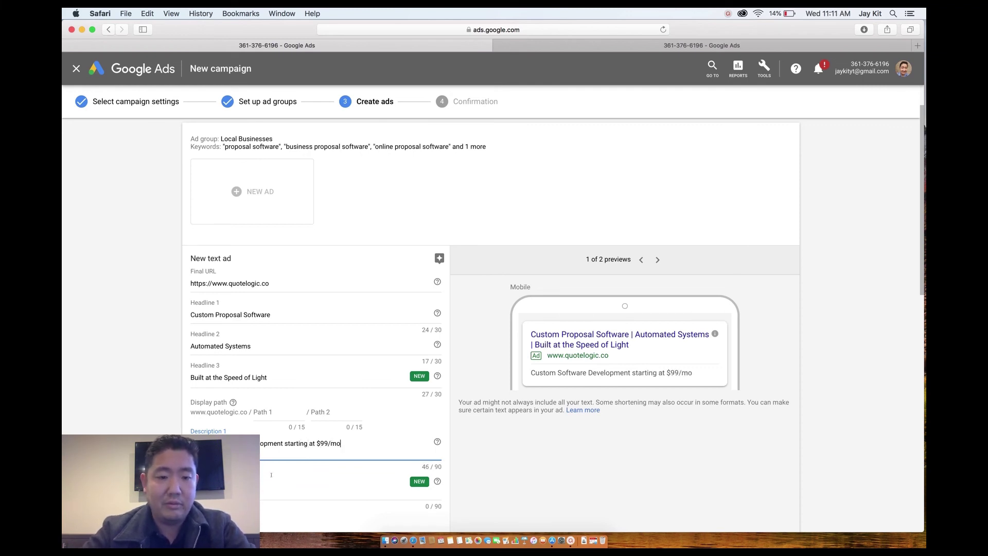
key(Tab)
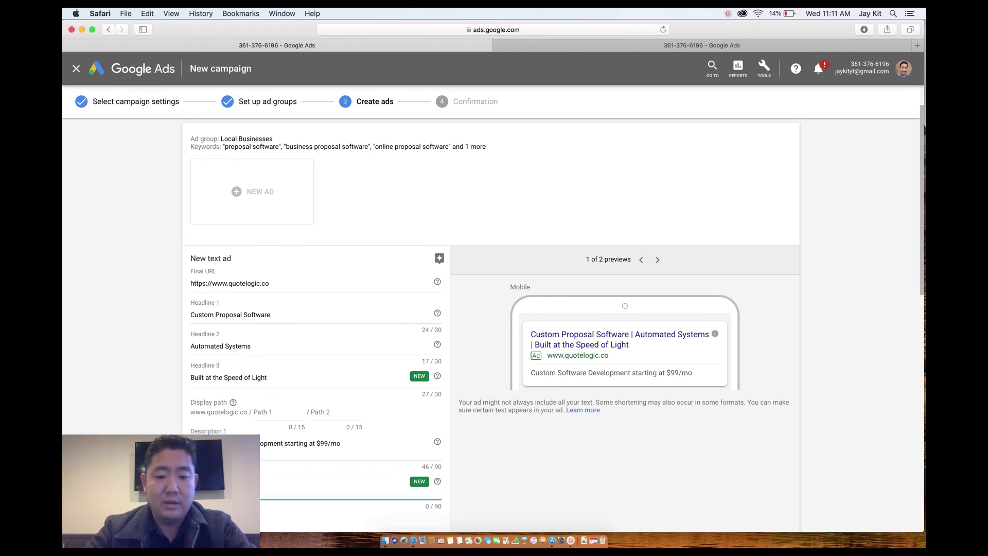
Step: Enter 'Cloud, Mobile, Tablet, and Desktop Systems' as the text ad's Description 2
text(Mobile,)
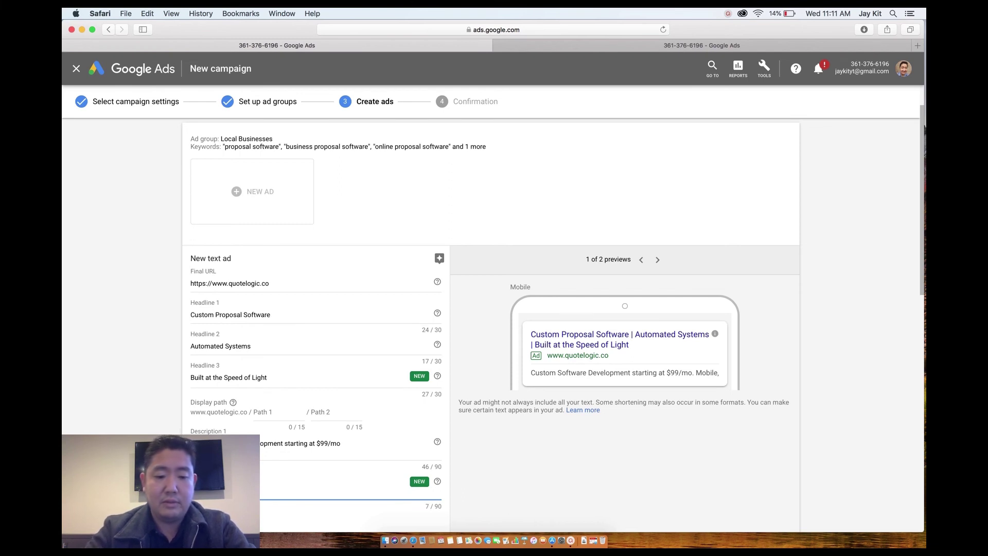
text(Cloud)
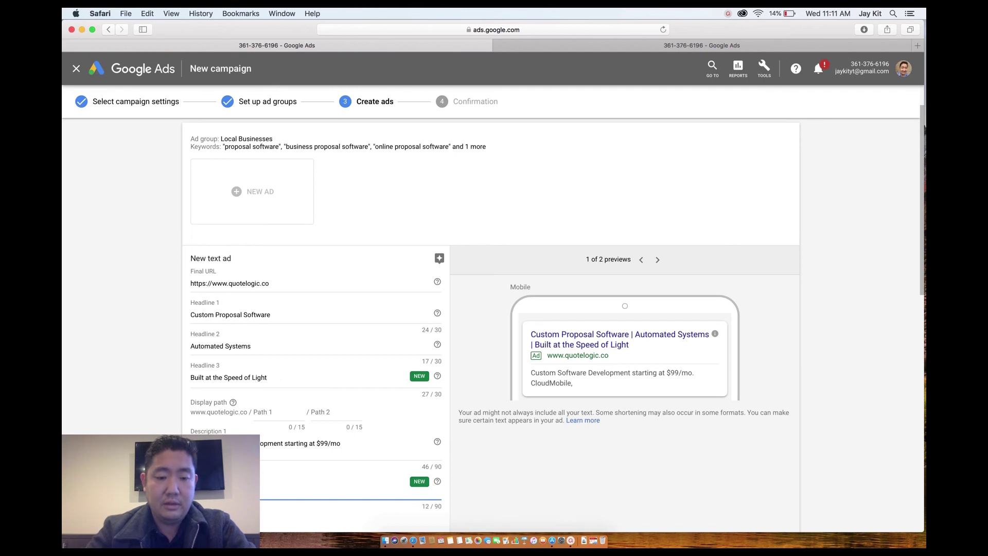
text(, )
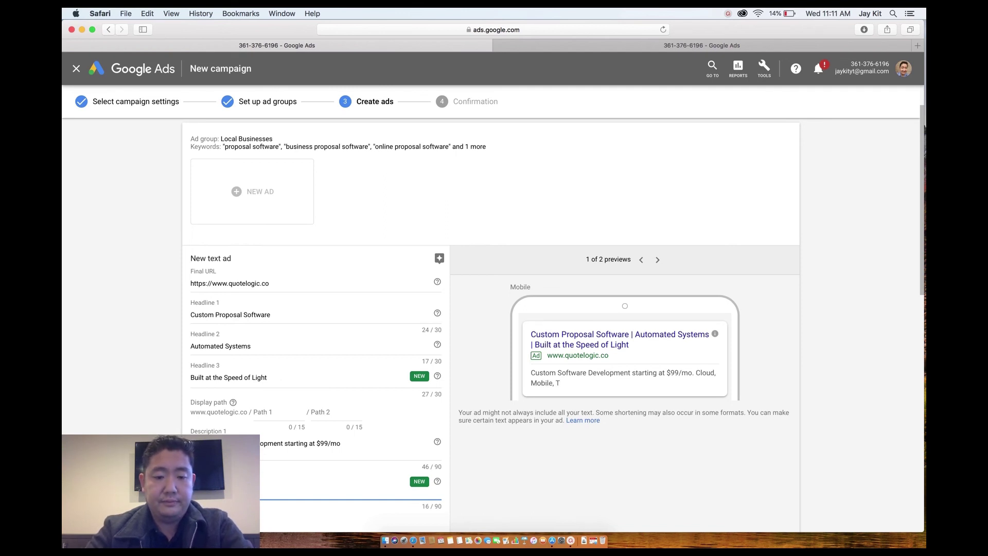
text(et, an)
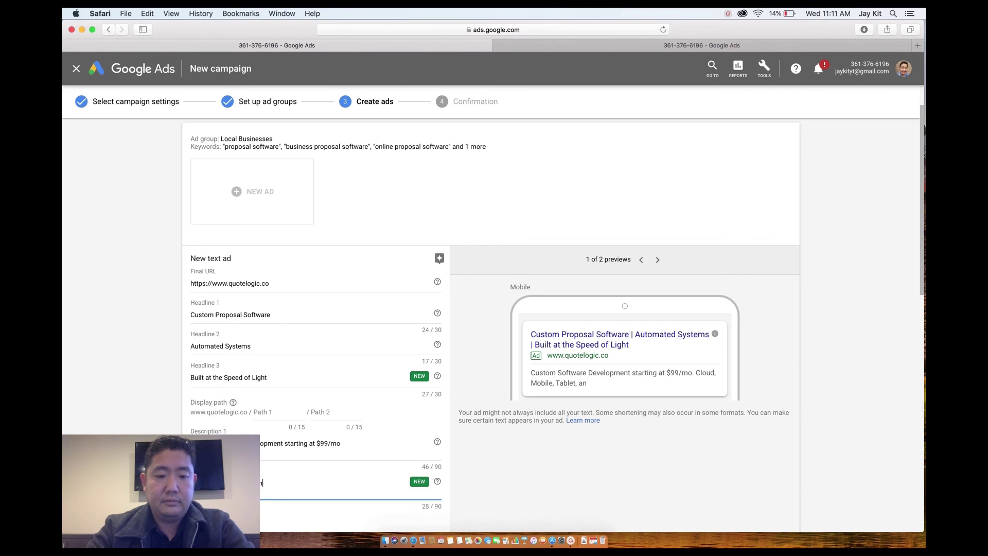
text(d Desktop )
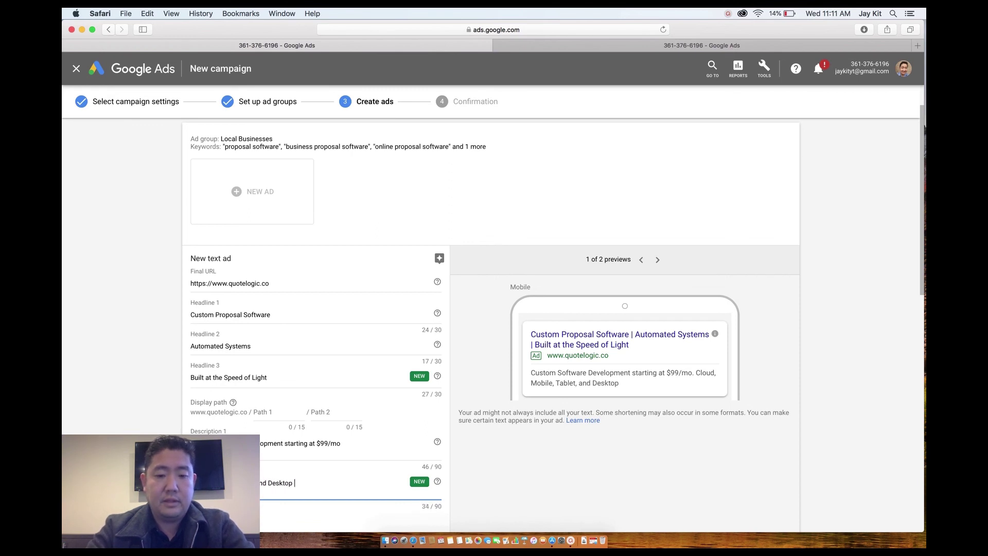
text( Systems)
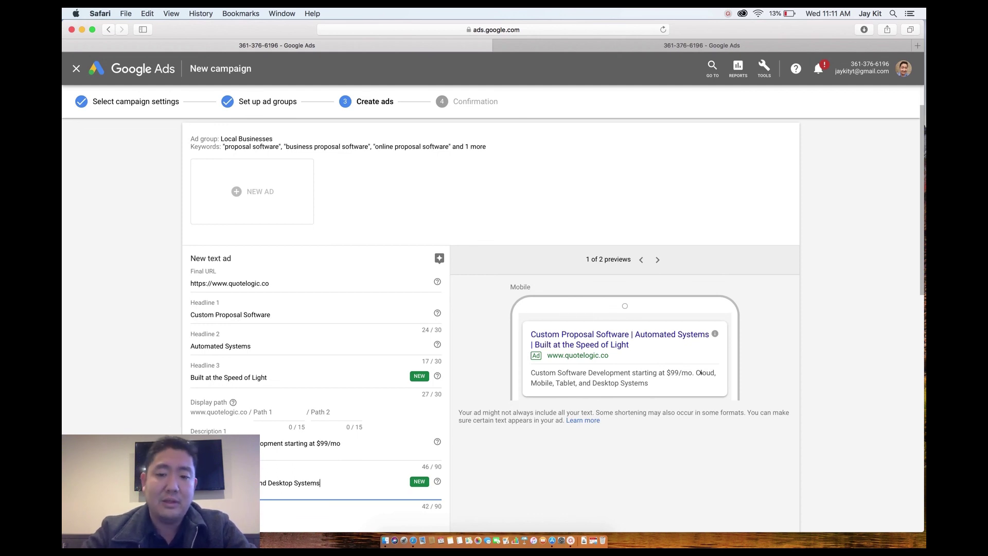
scroll(701, 372, down, 5)
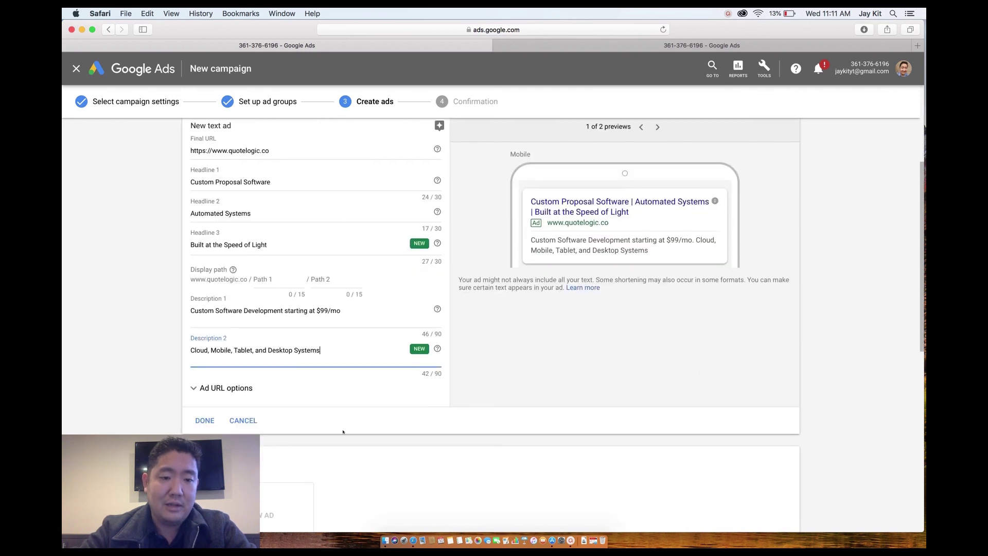
Step: Save the finished text ad and discard the empty Ad group 2 ad form to complete setup
click(205, 420)
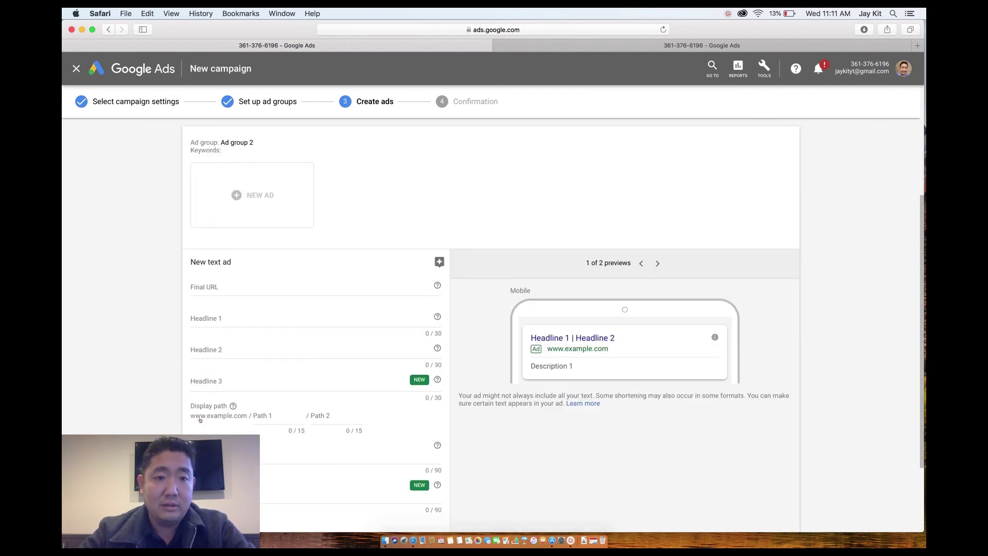
right_click(200, 419)
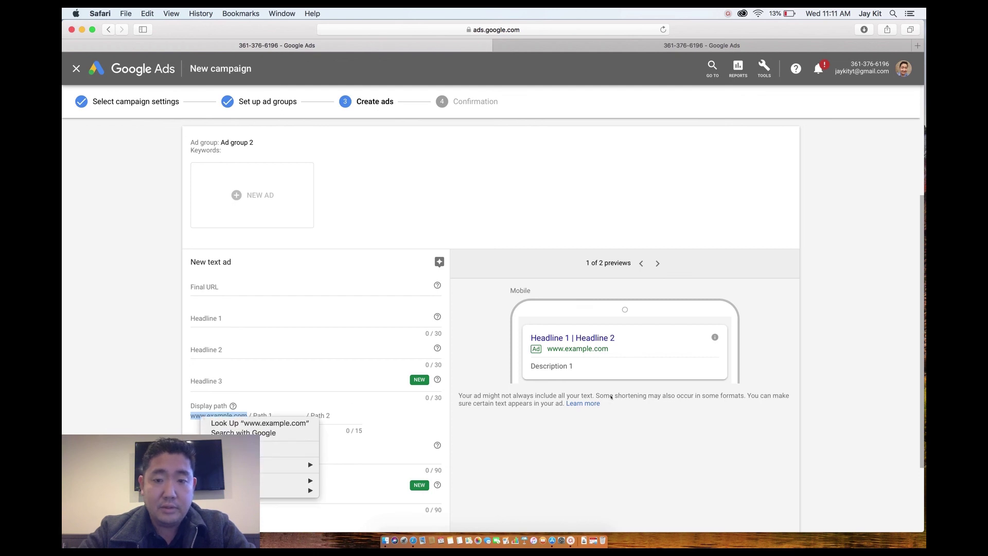
click(873, 308)
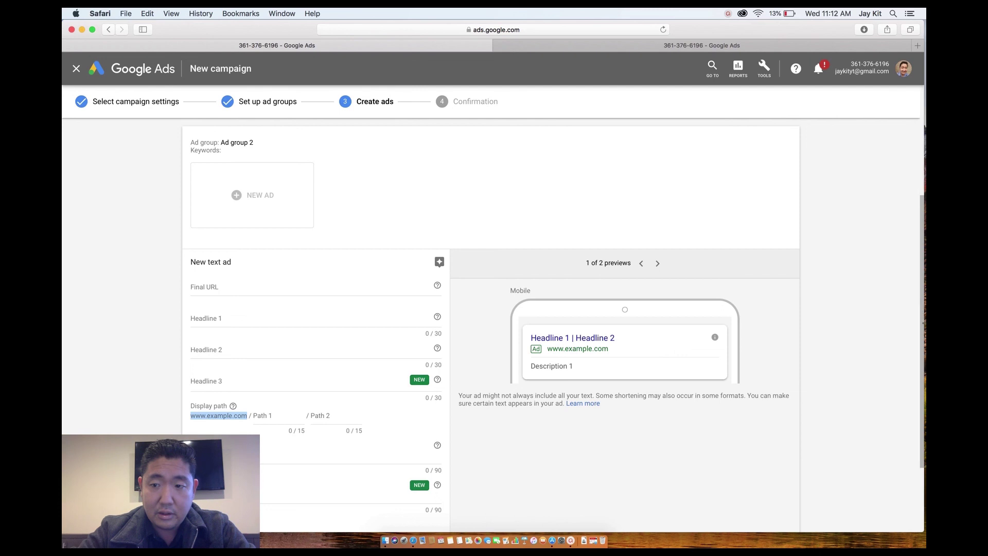
drag(921, 323, 919, 351)
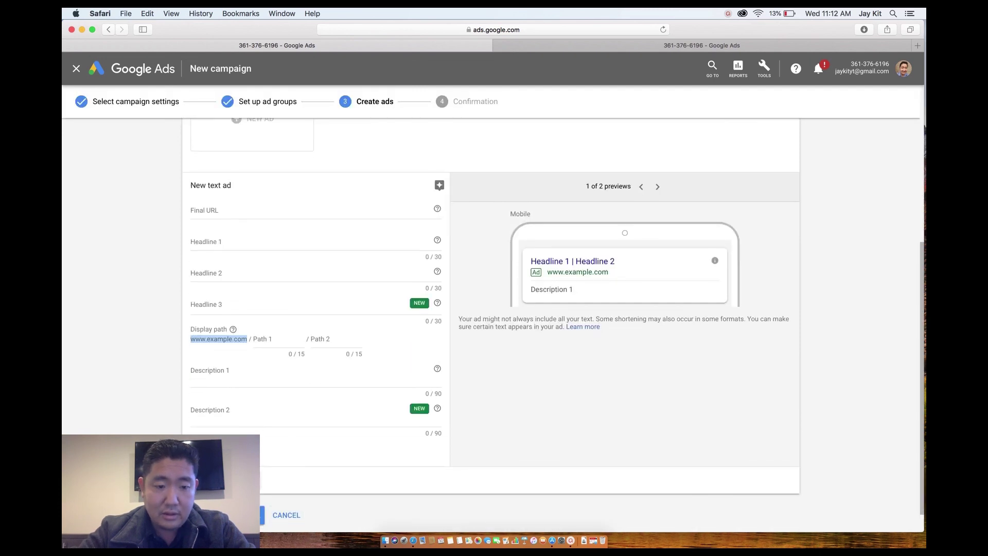
click(286, 515)
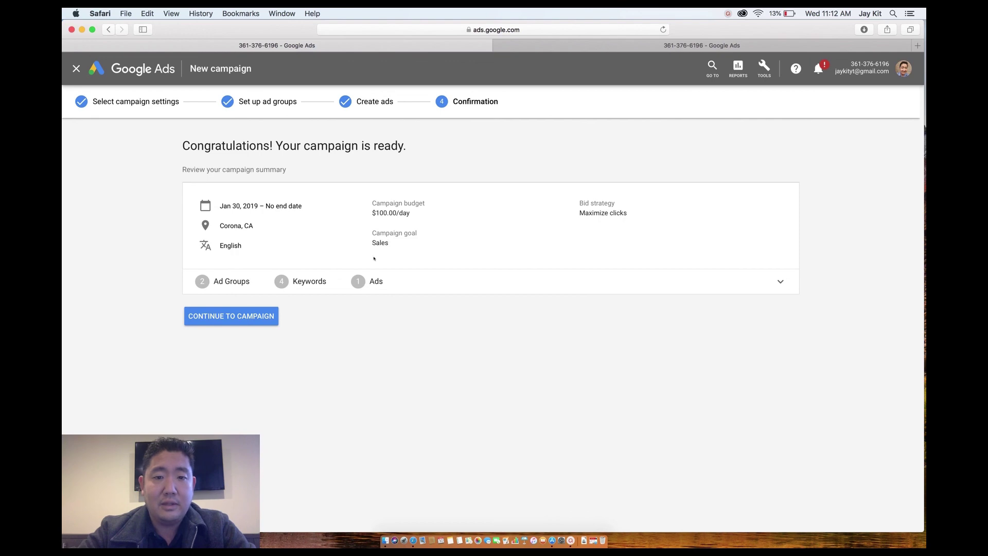
Step: Go to the new campaign and view the Local Businesses ad group's Ads & extensions list
click(233, 320)
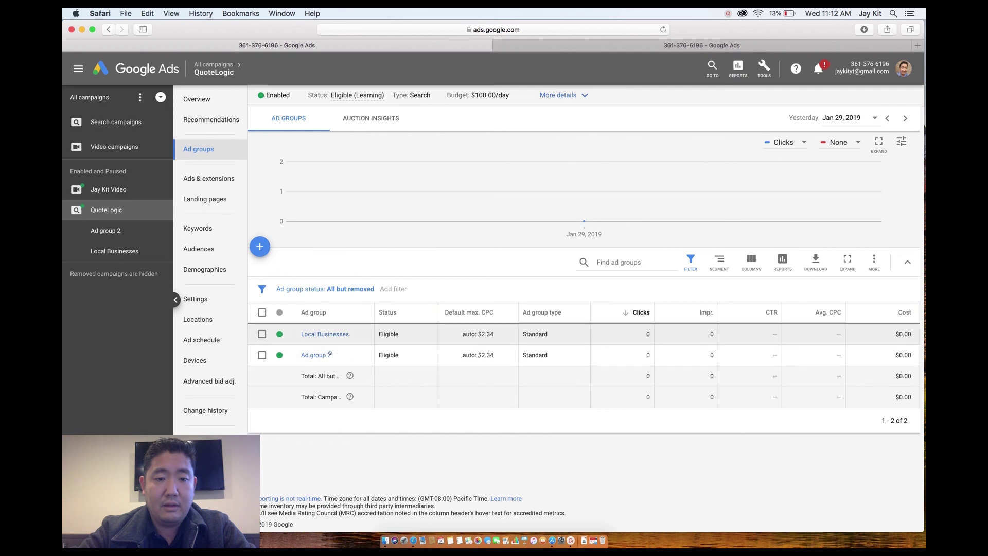
click(324, 335)
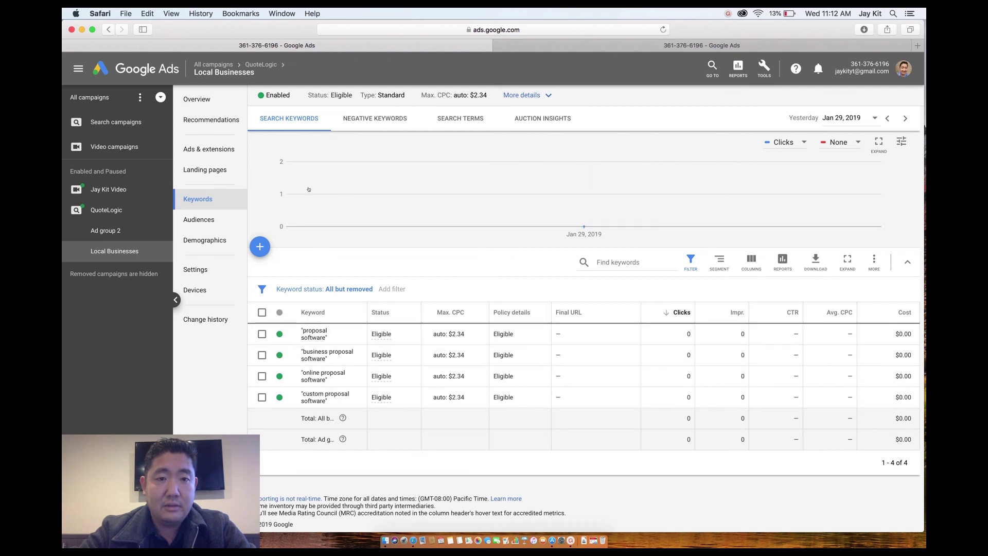
click(211, 149)
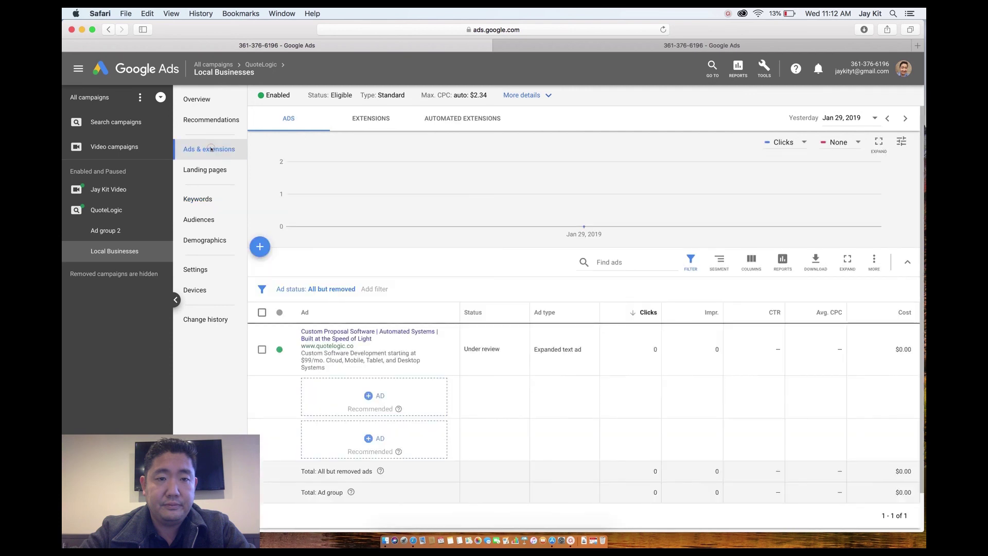